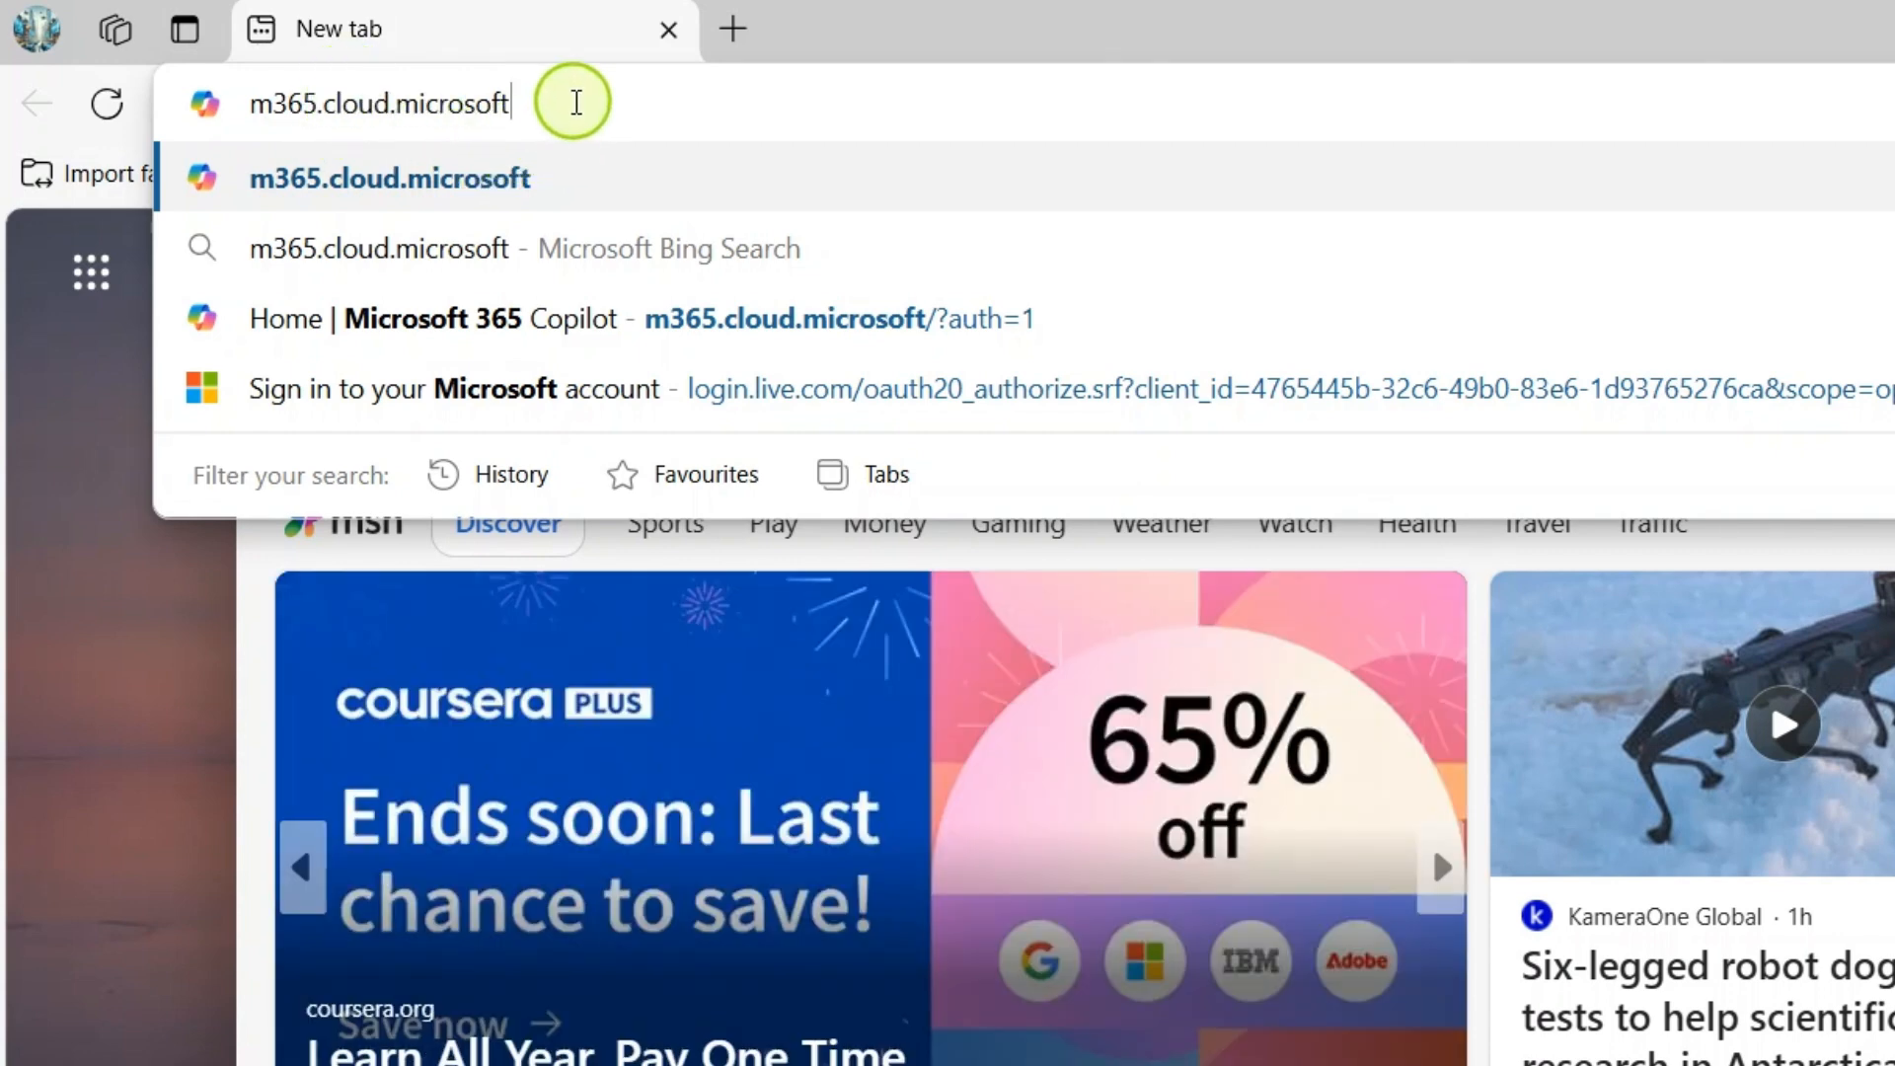
- Open the Microsoft 365 Copilot home page at m365.cloud.microsoft.com
text(.com)
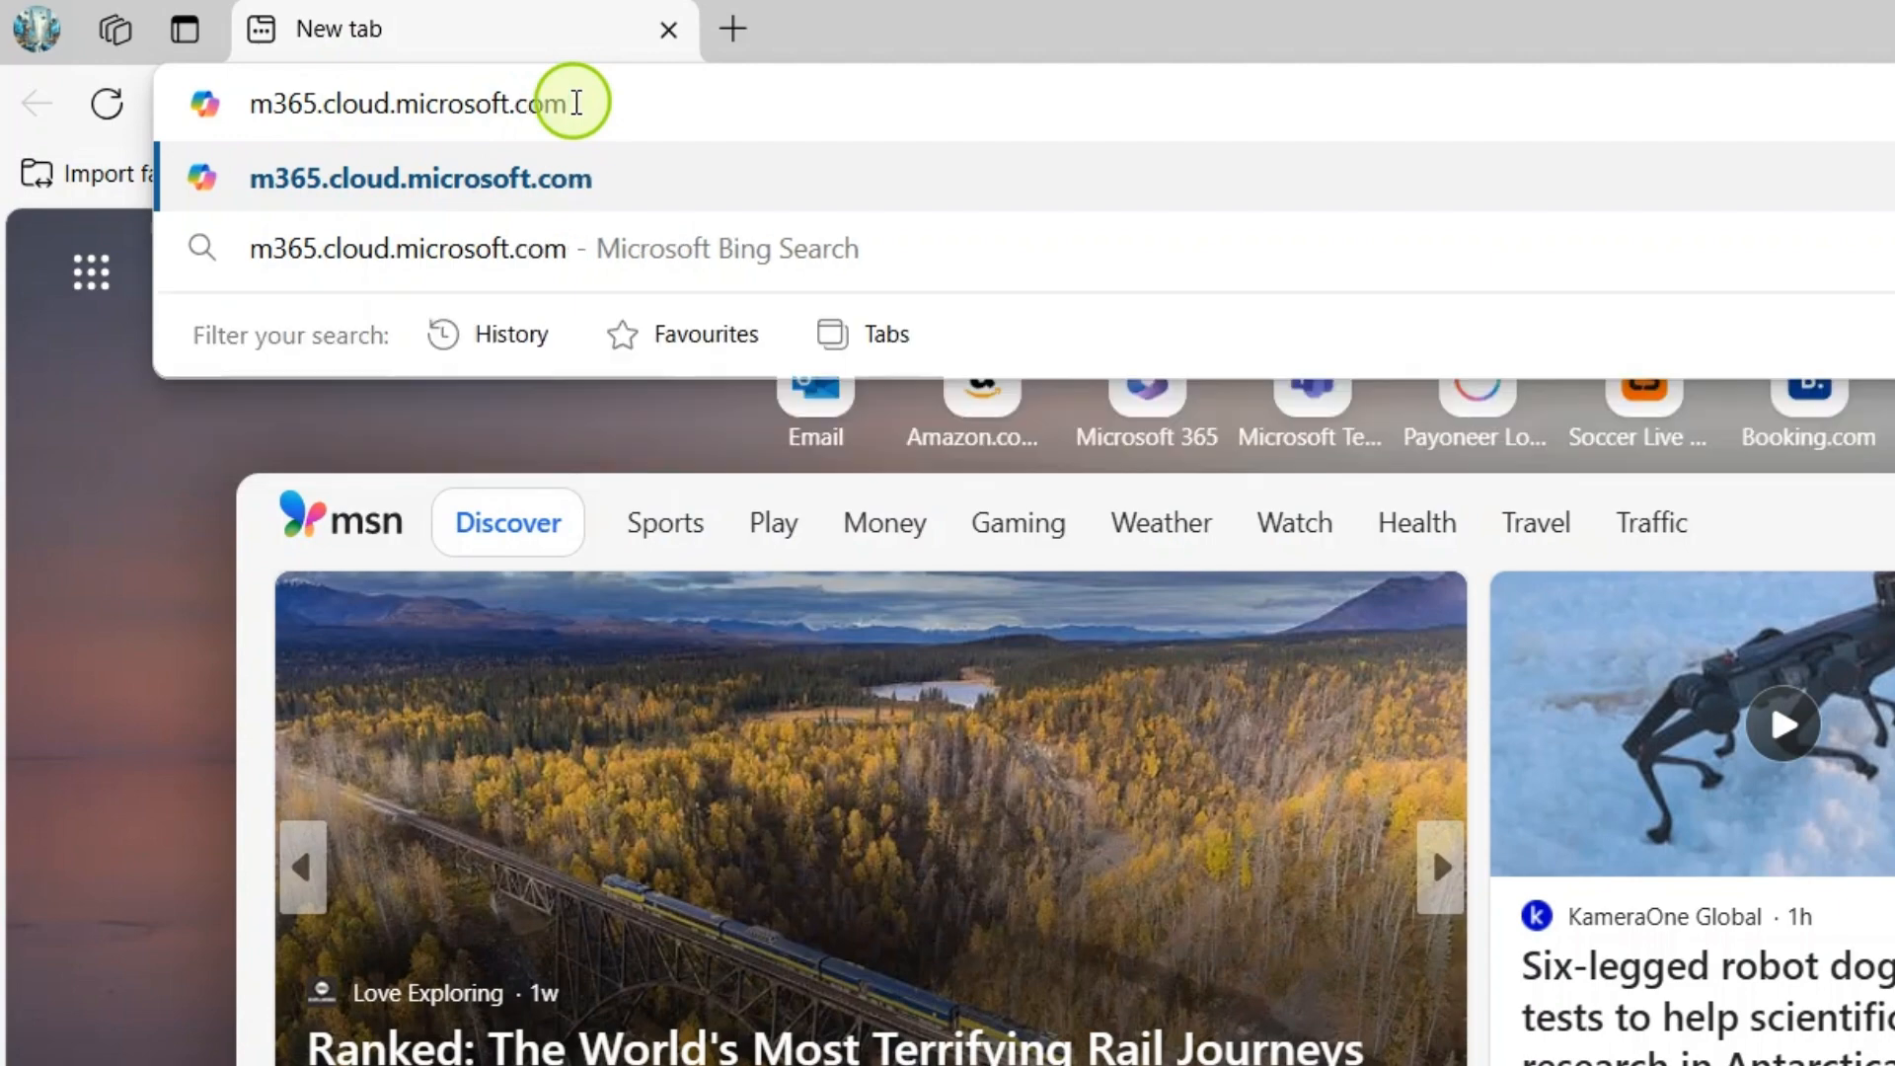
key(Return)
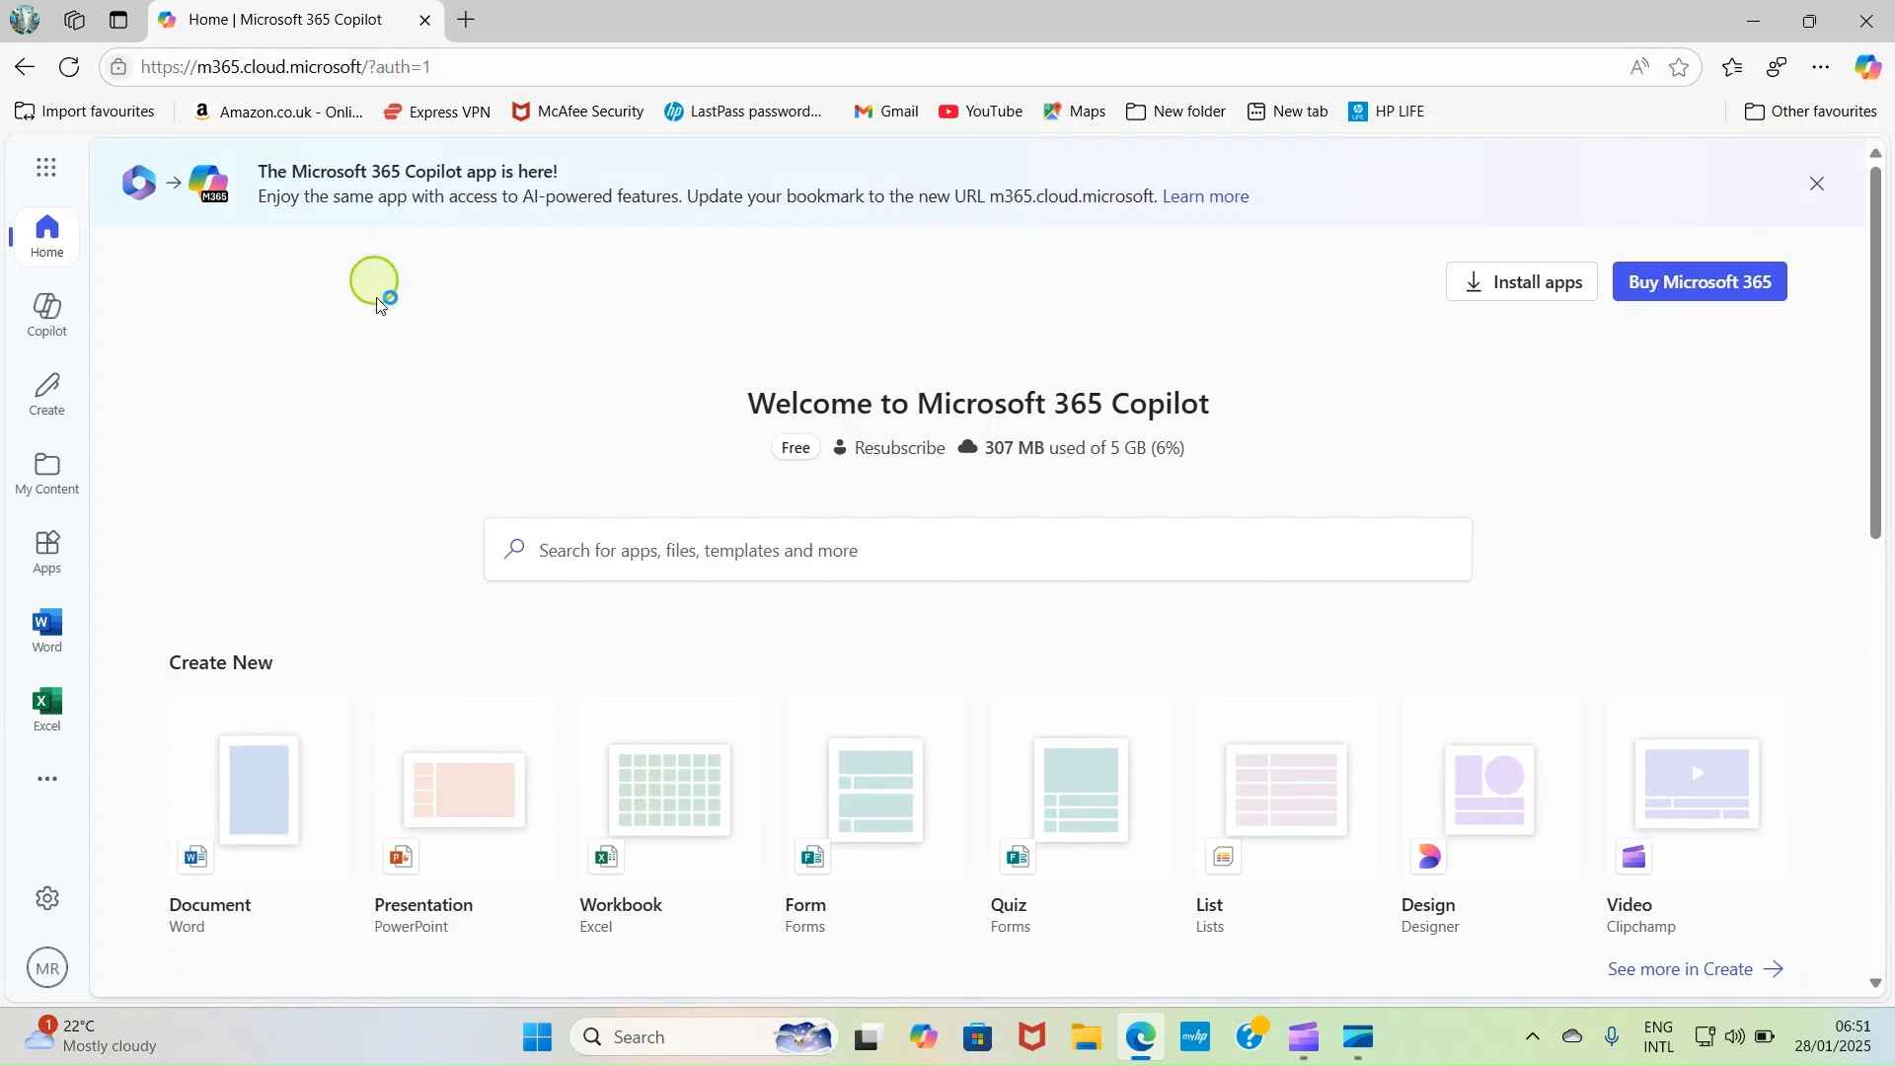
- Open PowerPoint from the Microsoft 365 apps and create a blank presentation
scroll(345, 350, down, 2)
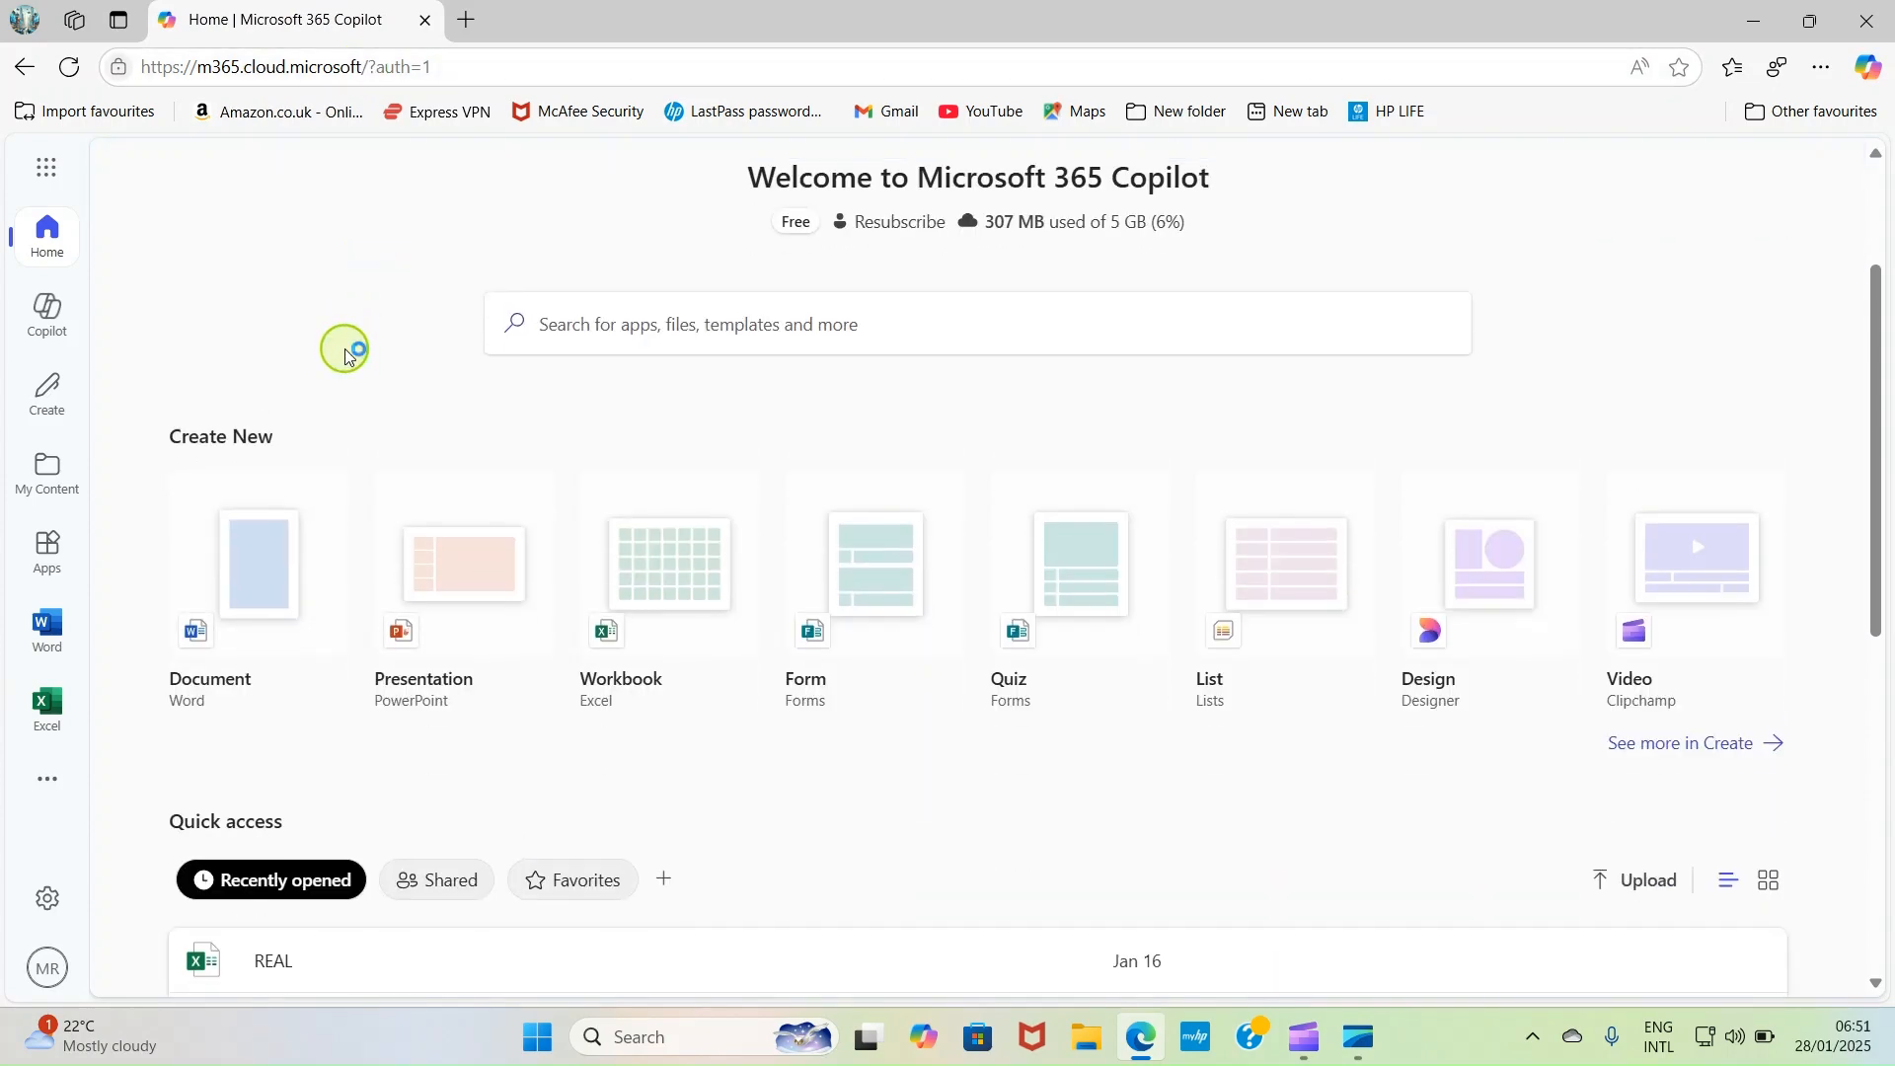
scroll(361, 370, up, 2)
scroll(299, 429, down, 3)
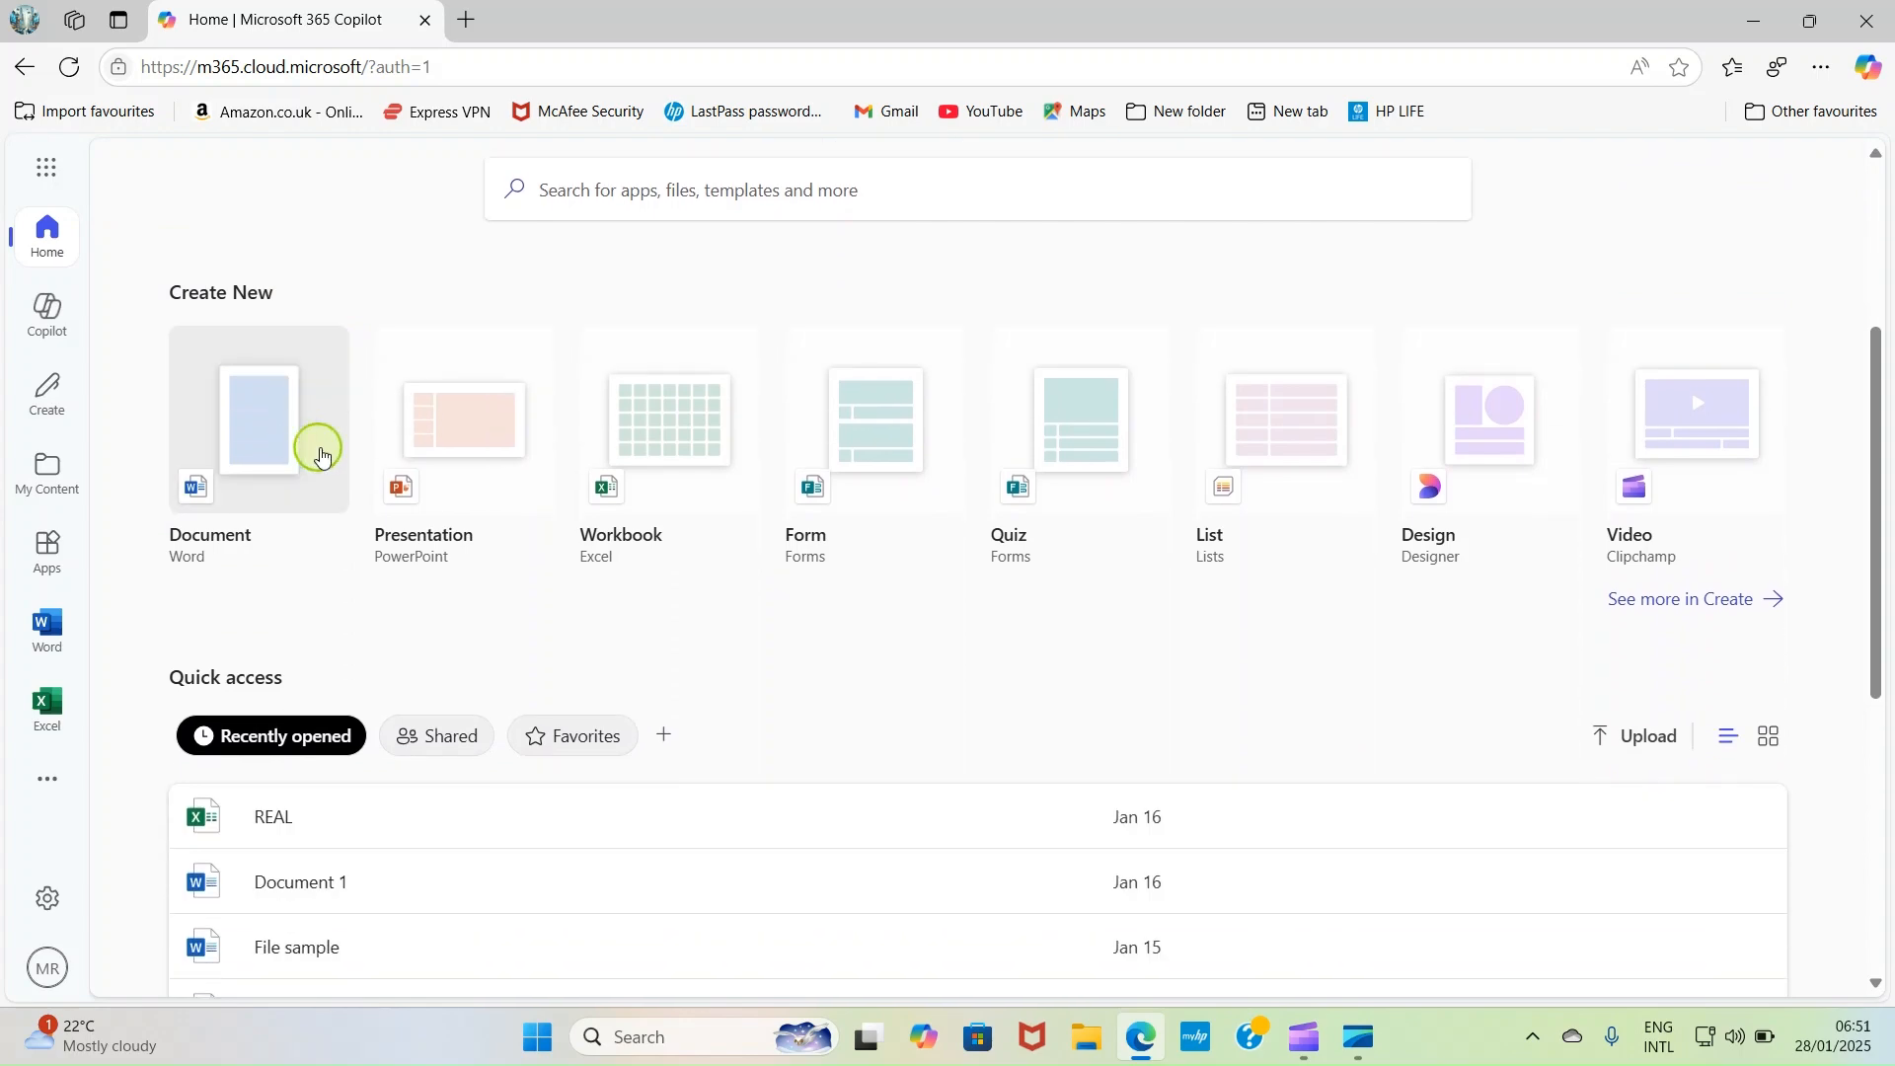
scroll(524, 533, down, 5)
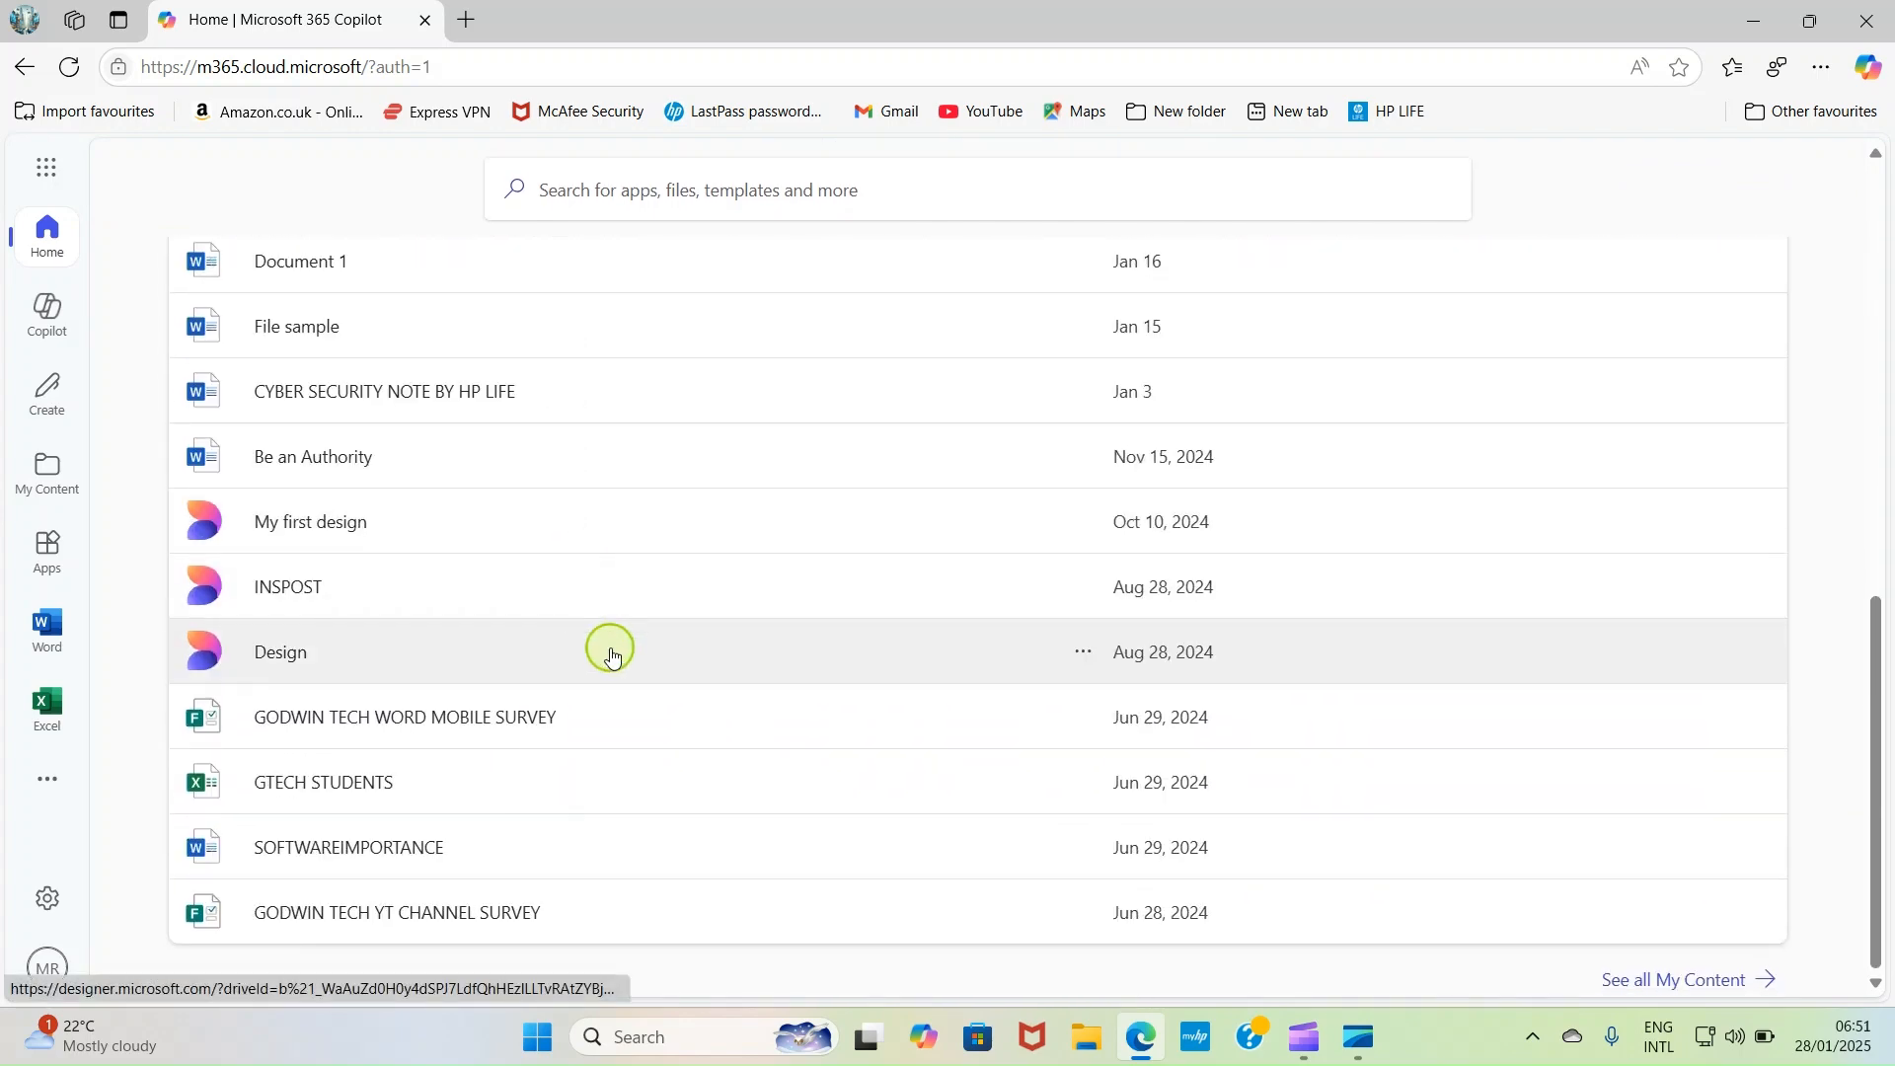
scroll(627, 640, up, 3)
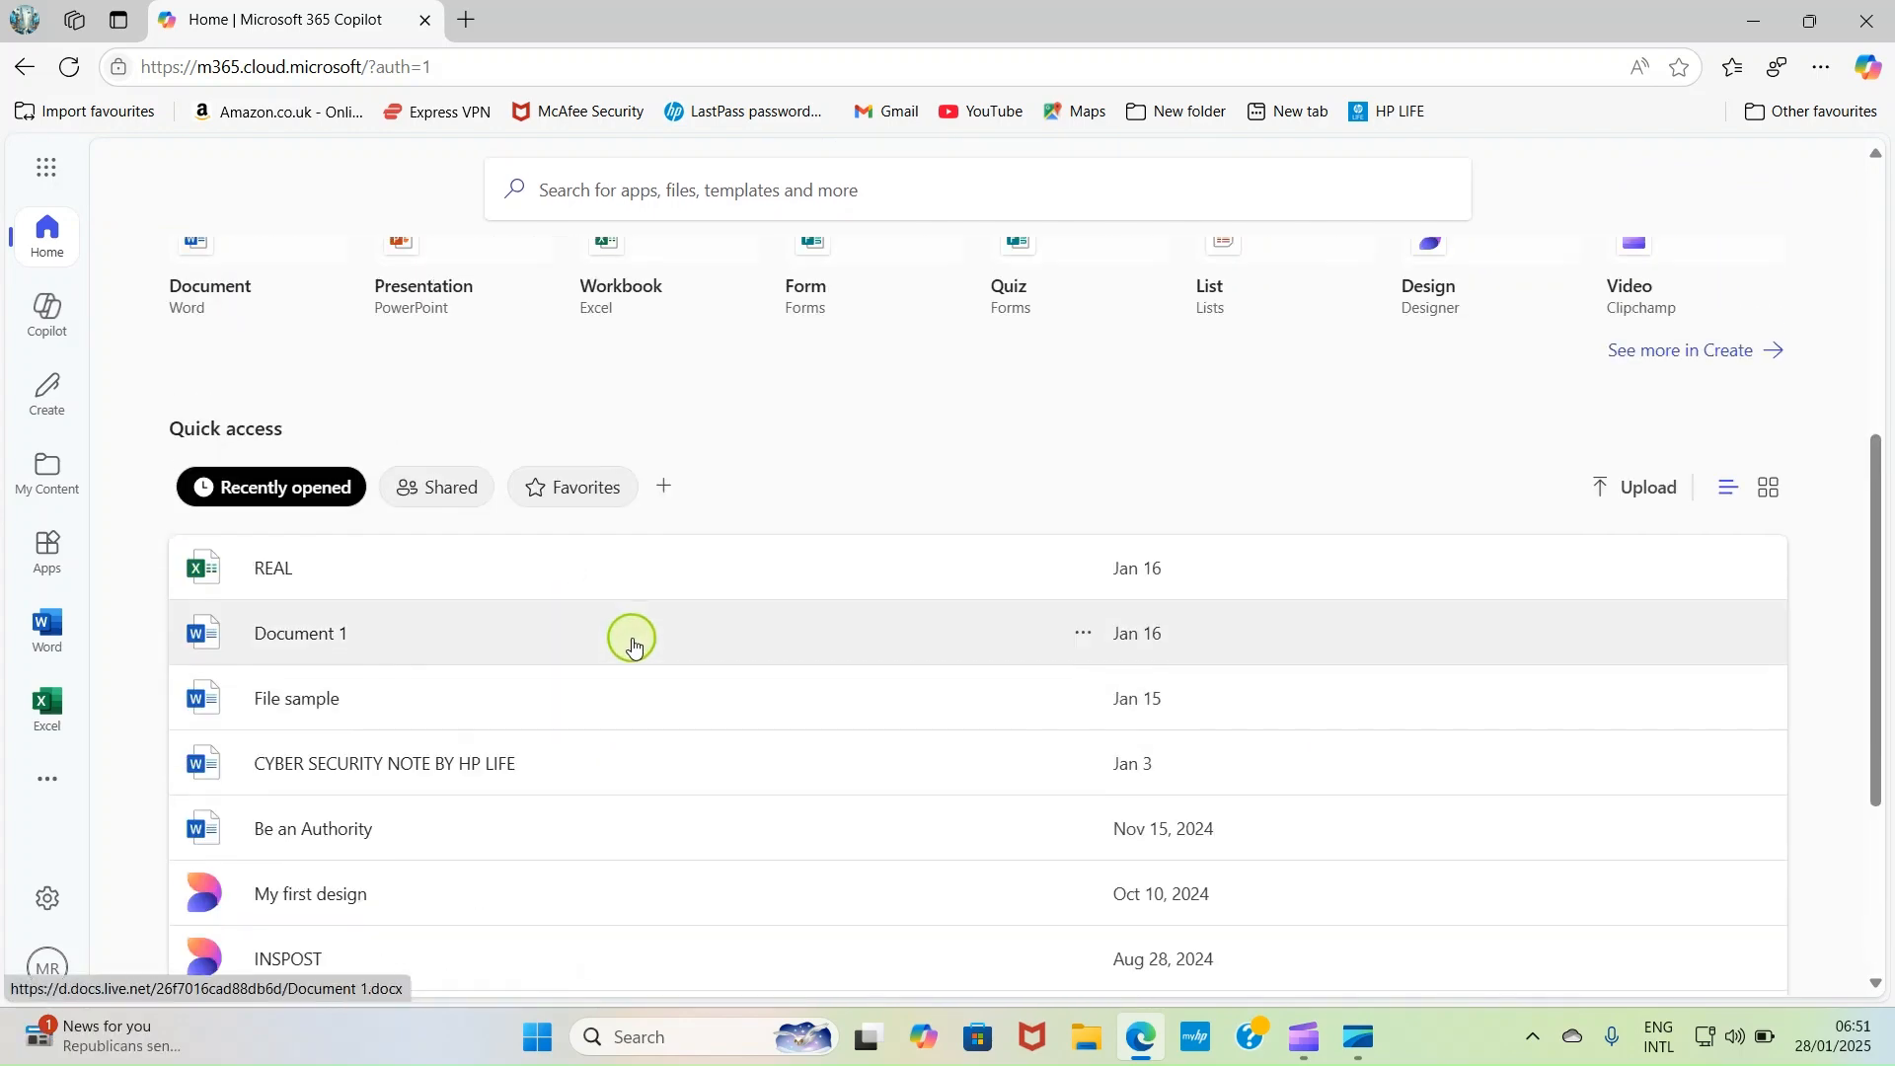
scroll(631, 640, up, 3)
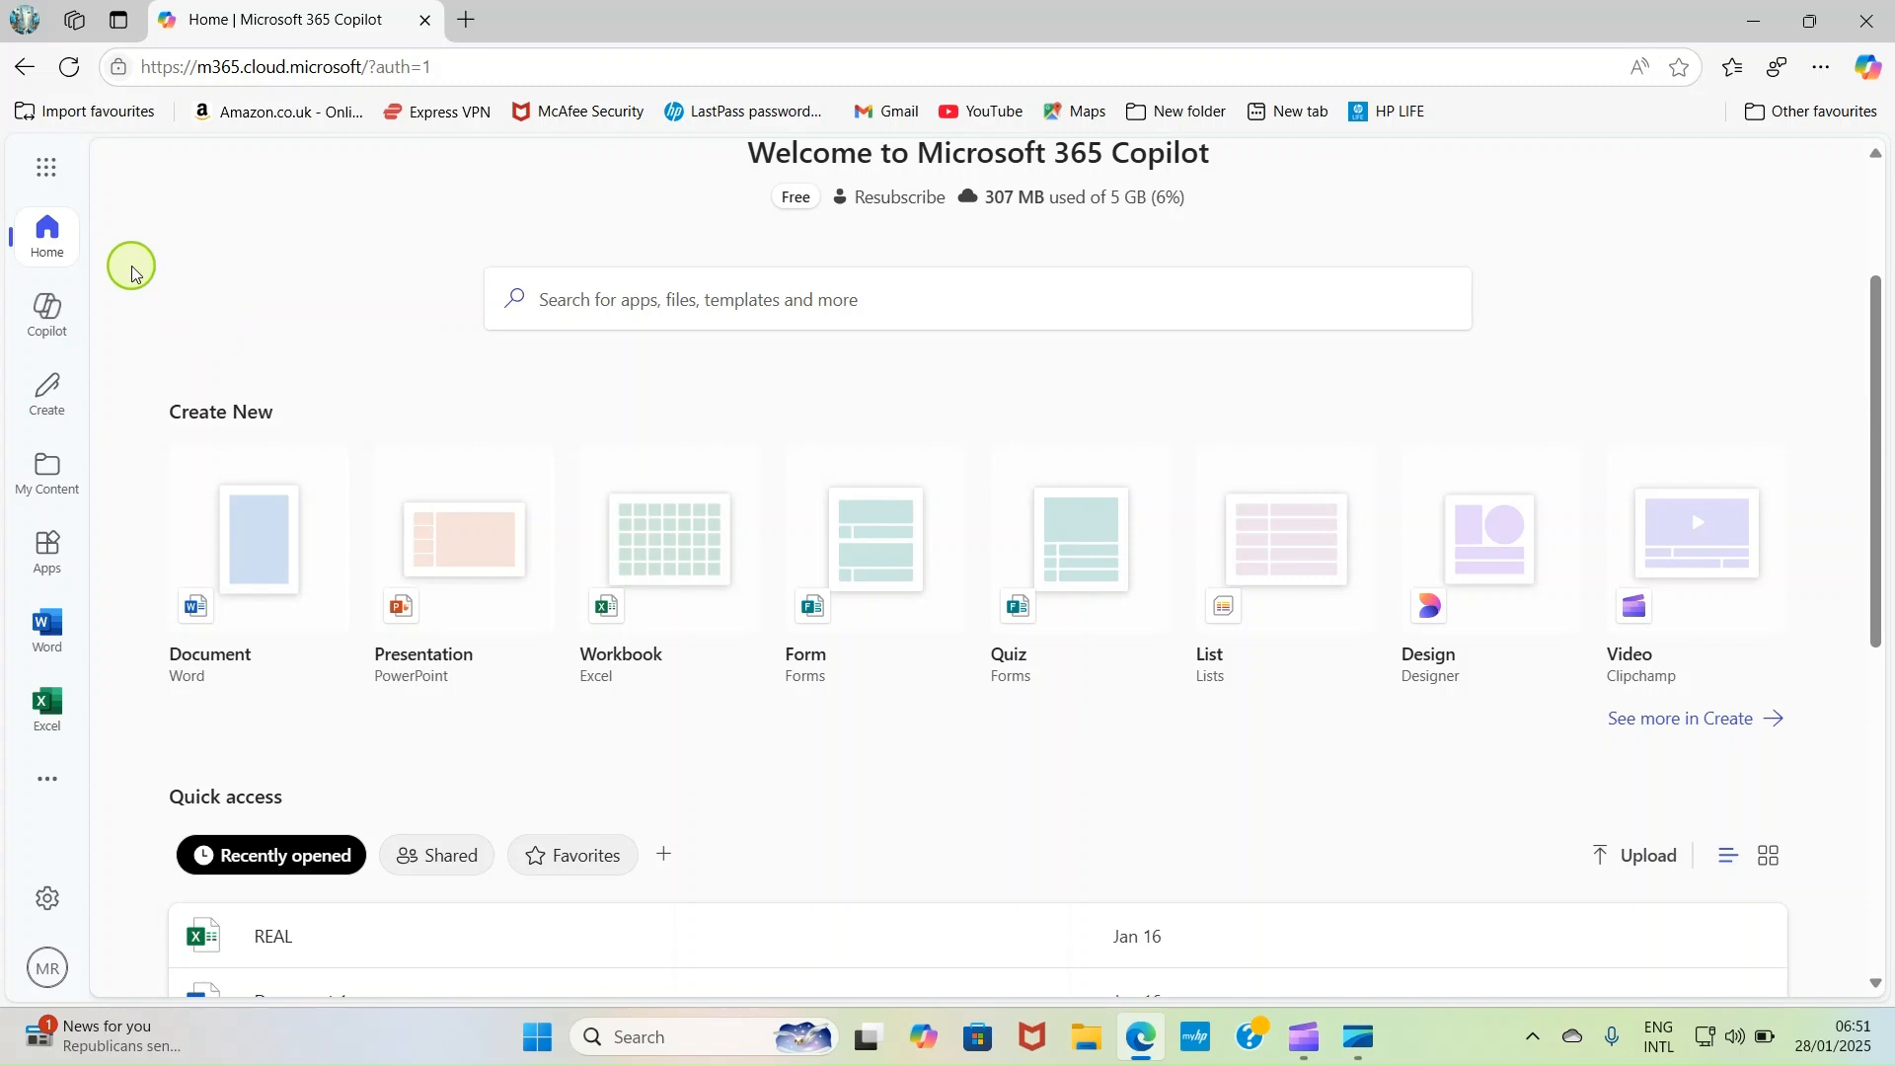
click(48, 783)
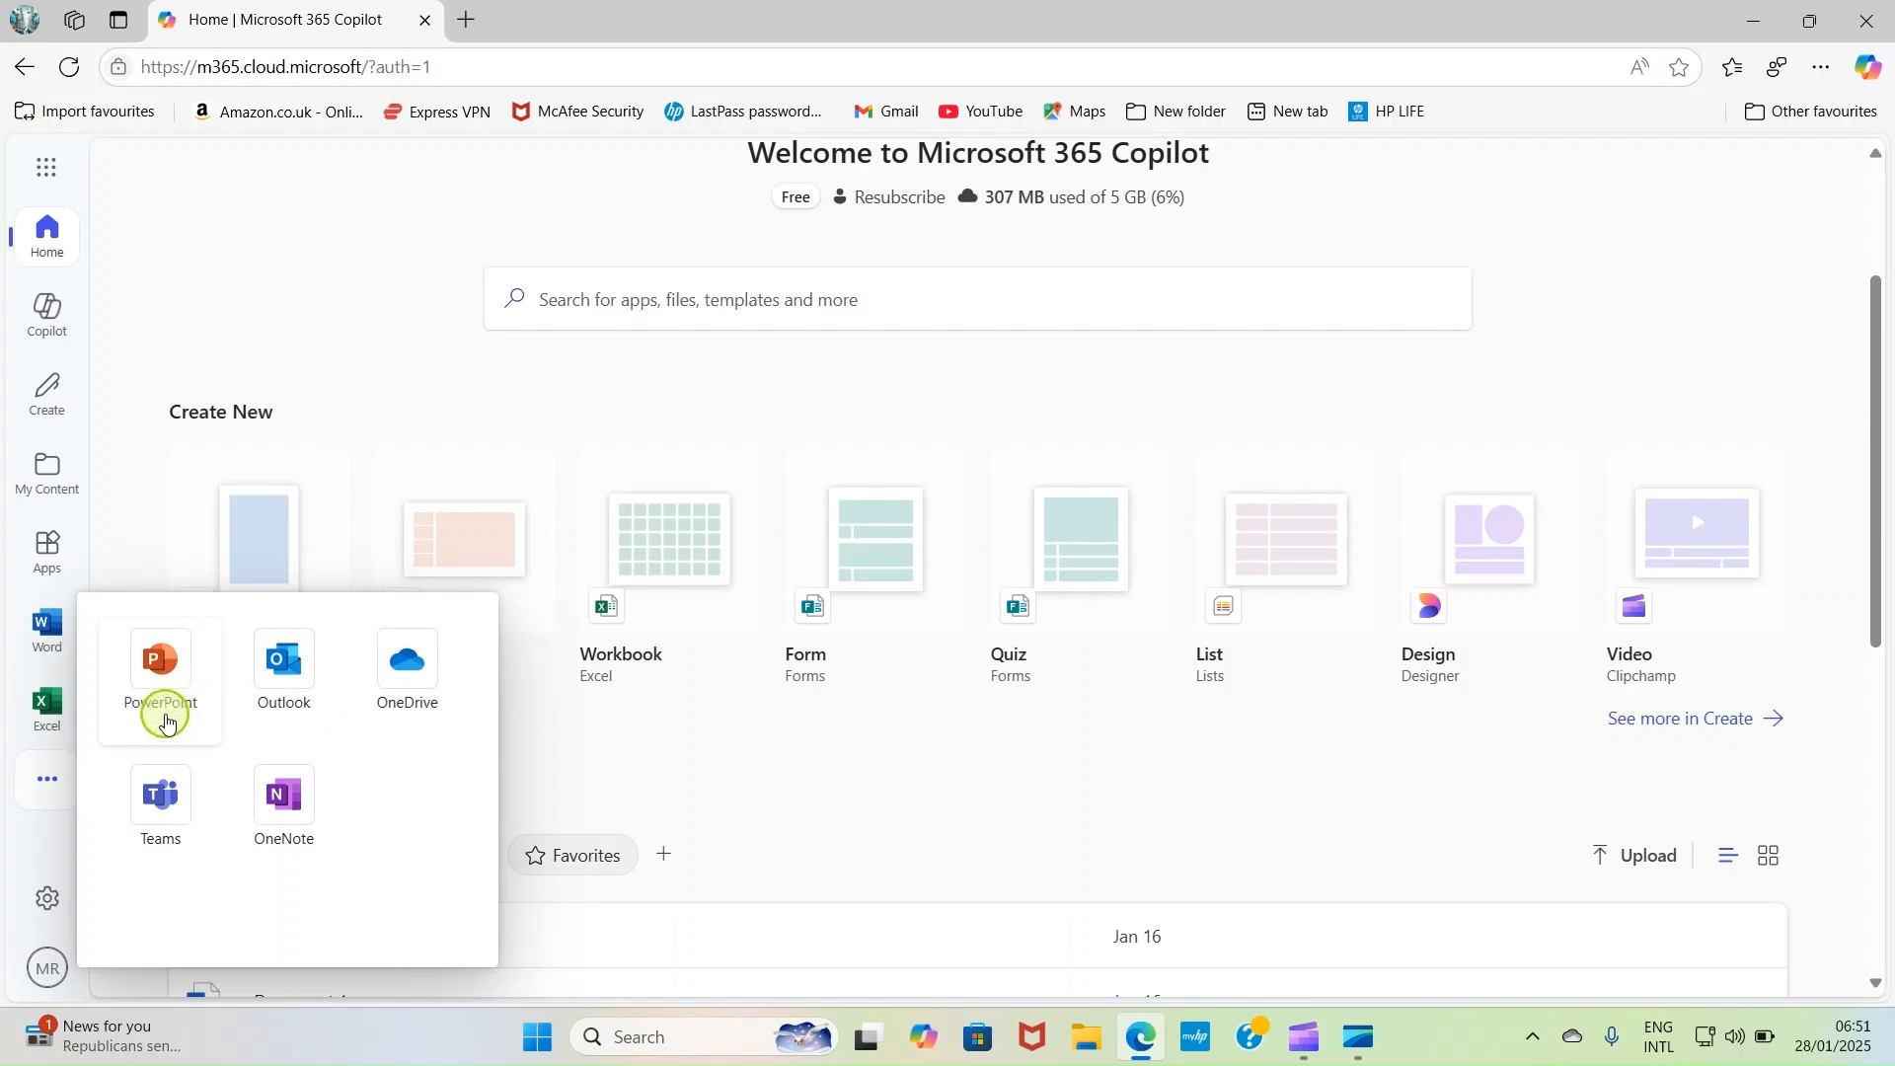
click(153, 690)
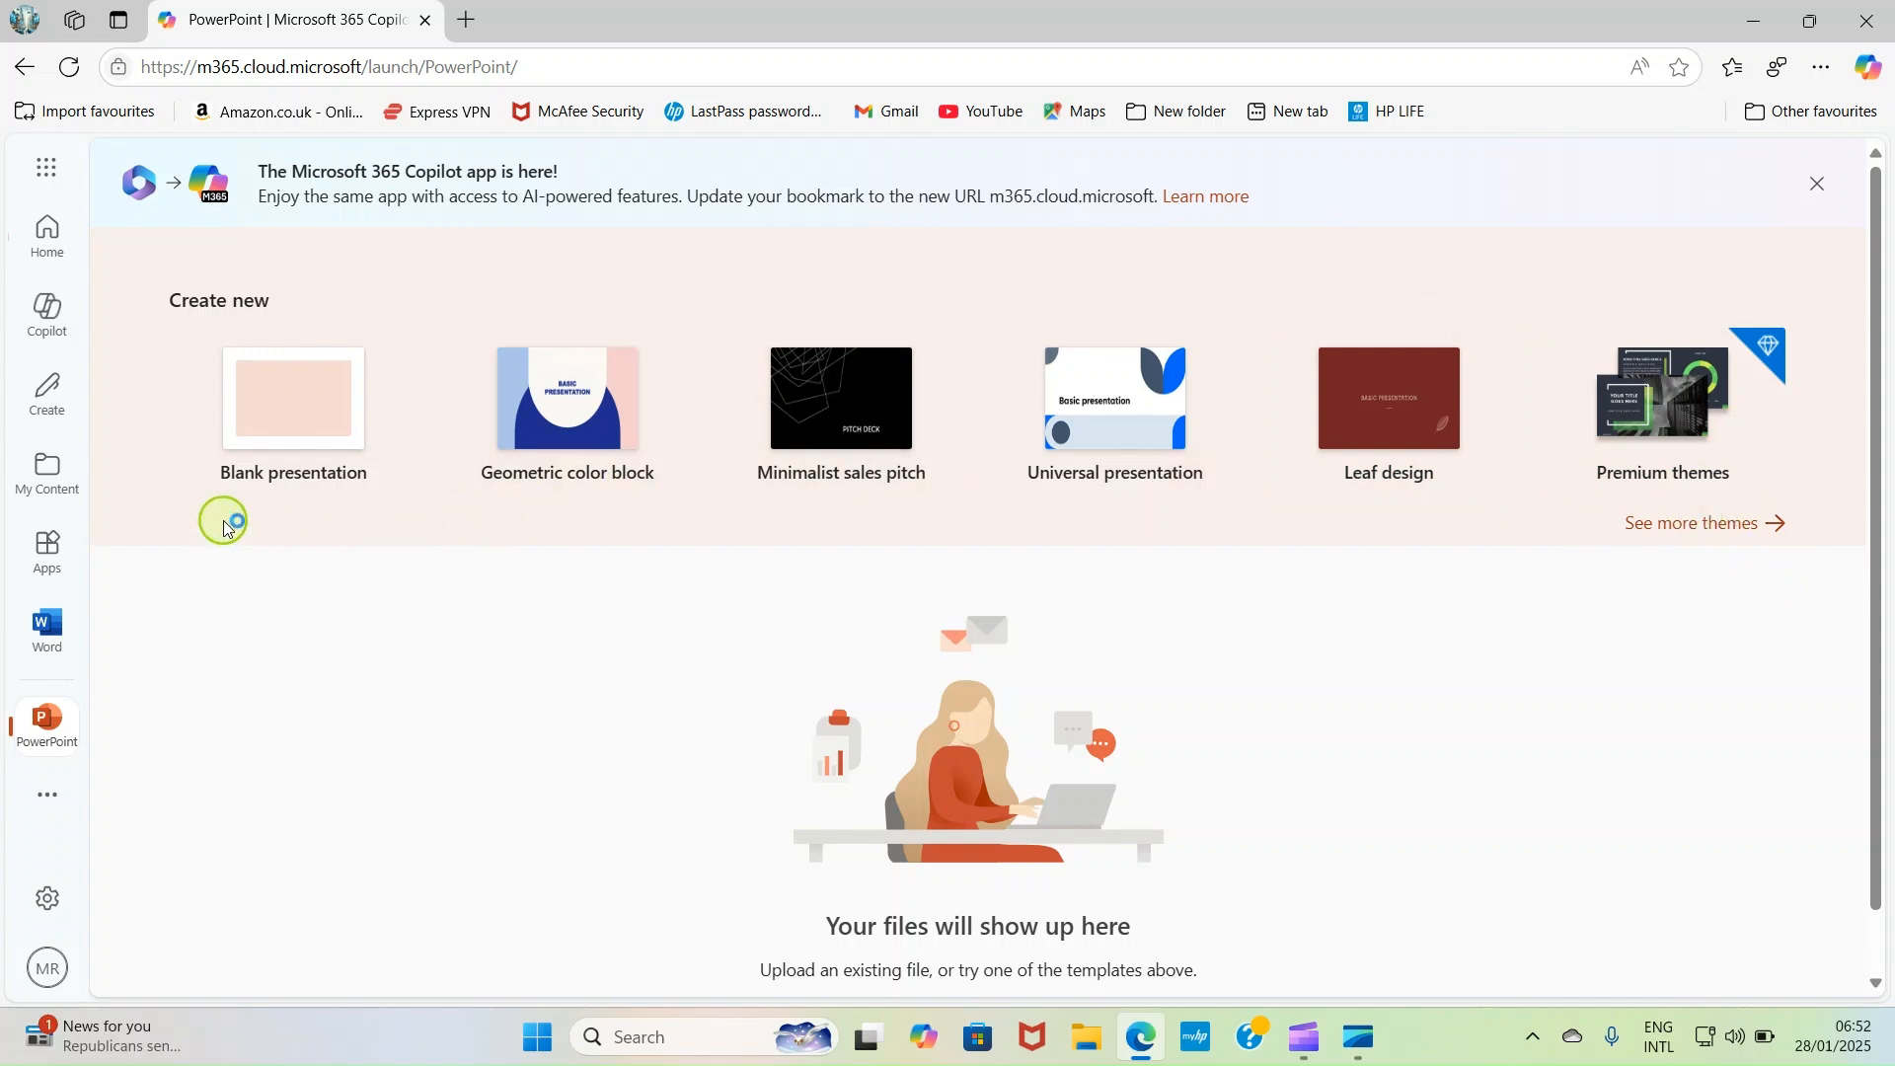
click(305, 437)
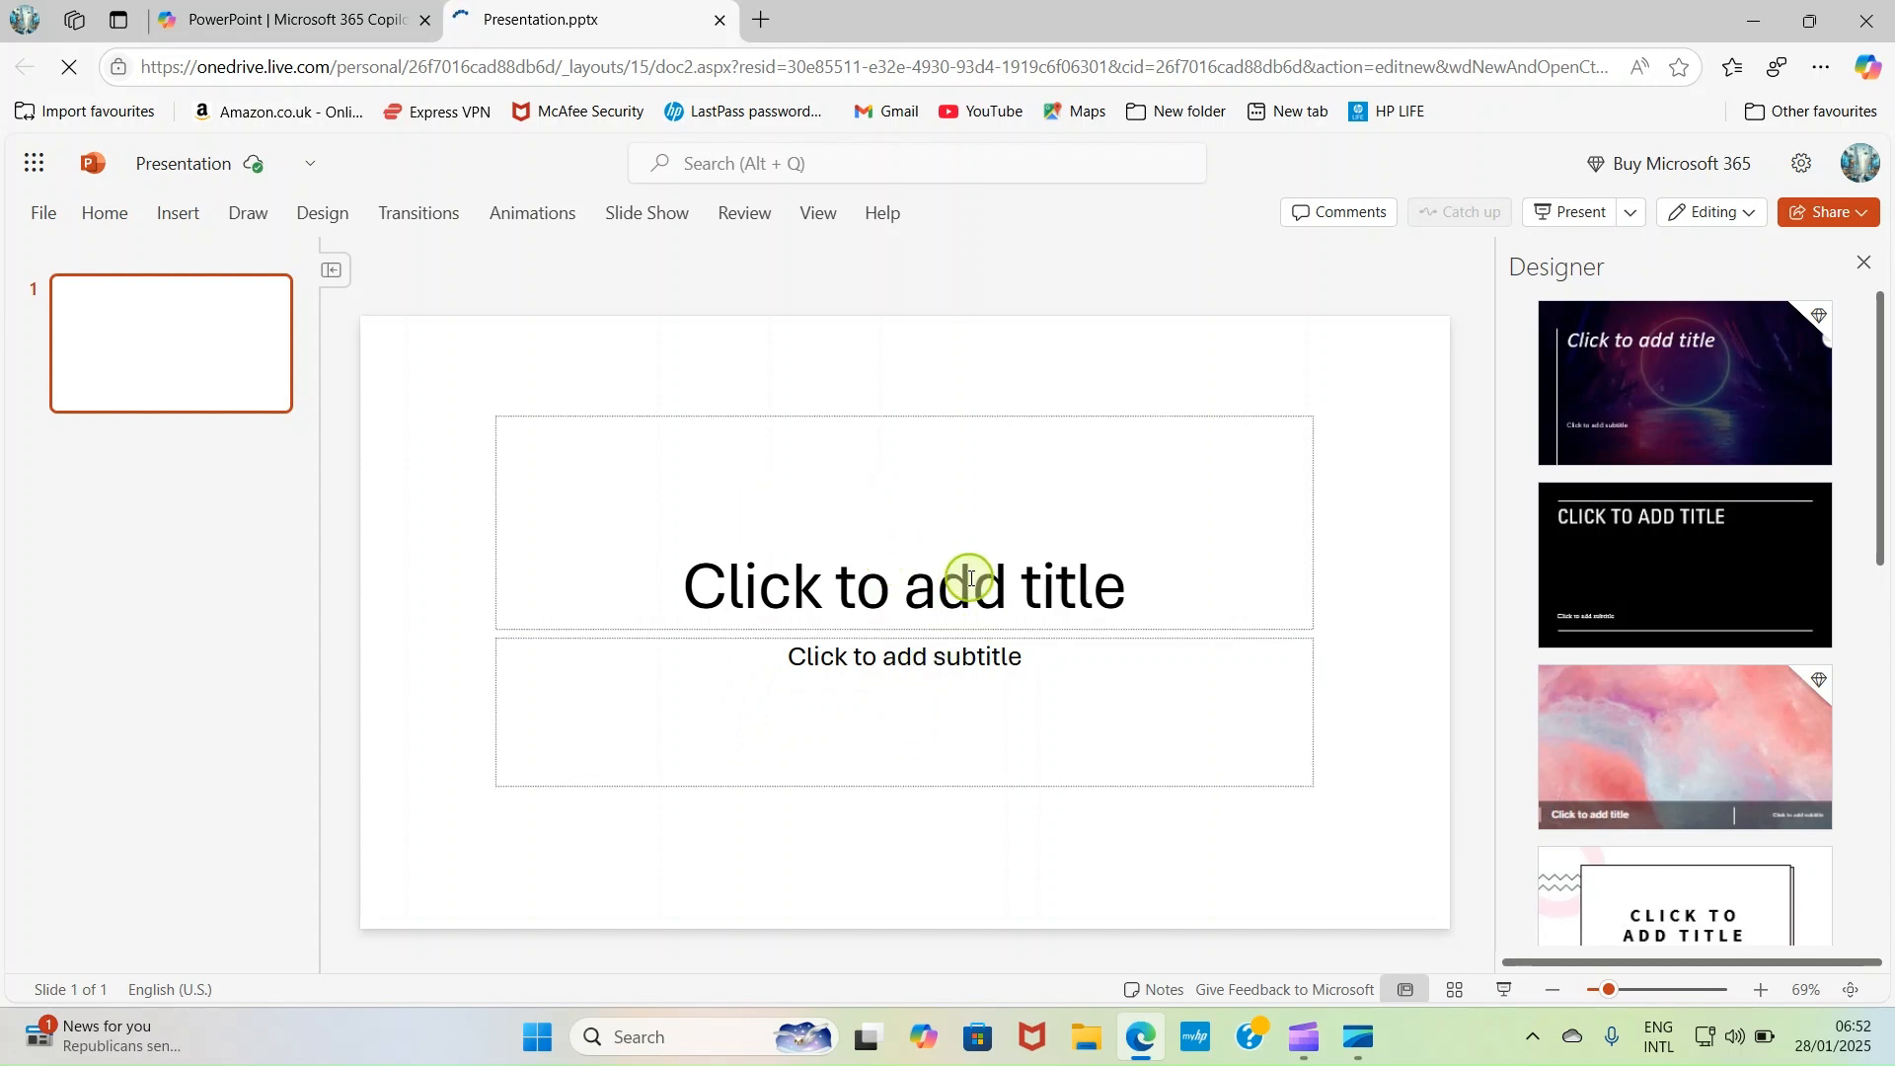
- Enter GODWIN TECH as the title on the first slide
click(870, 533)
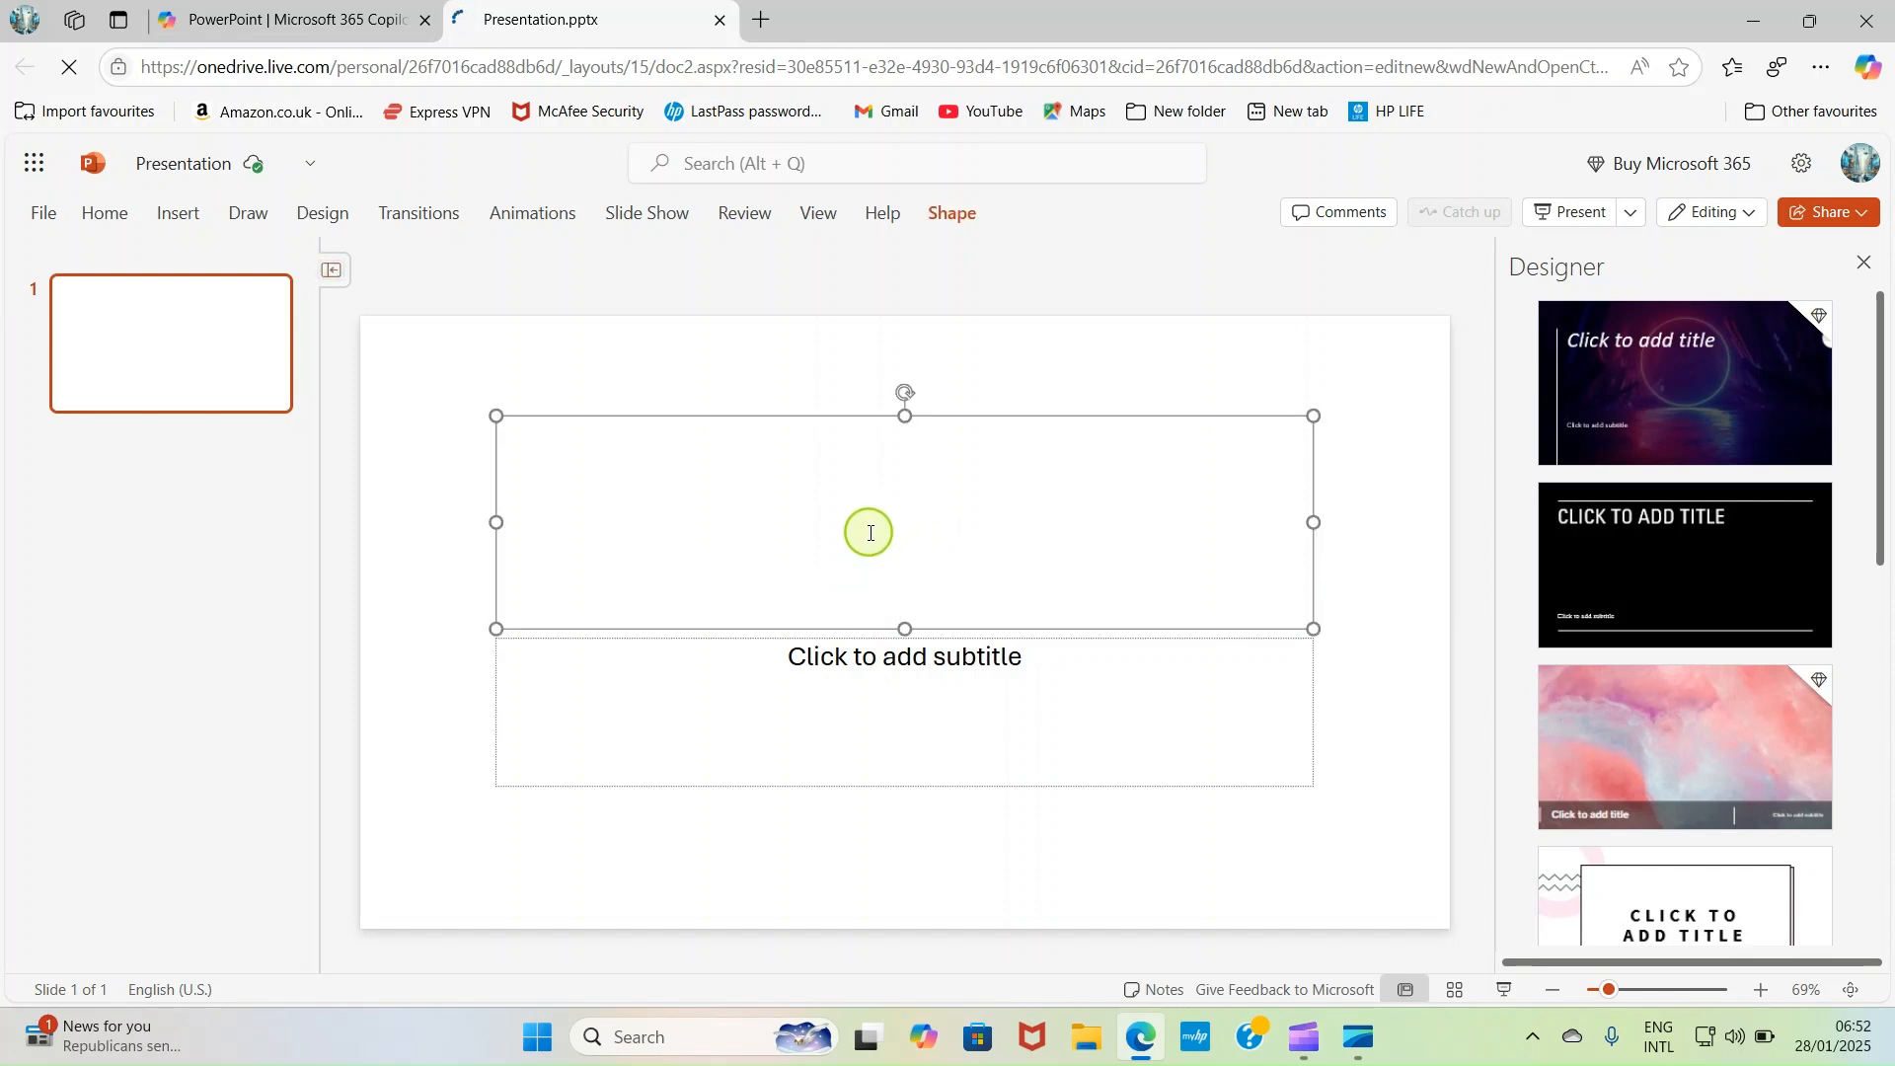
text(GODWIN TECH)
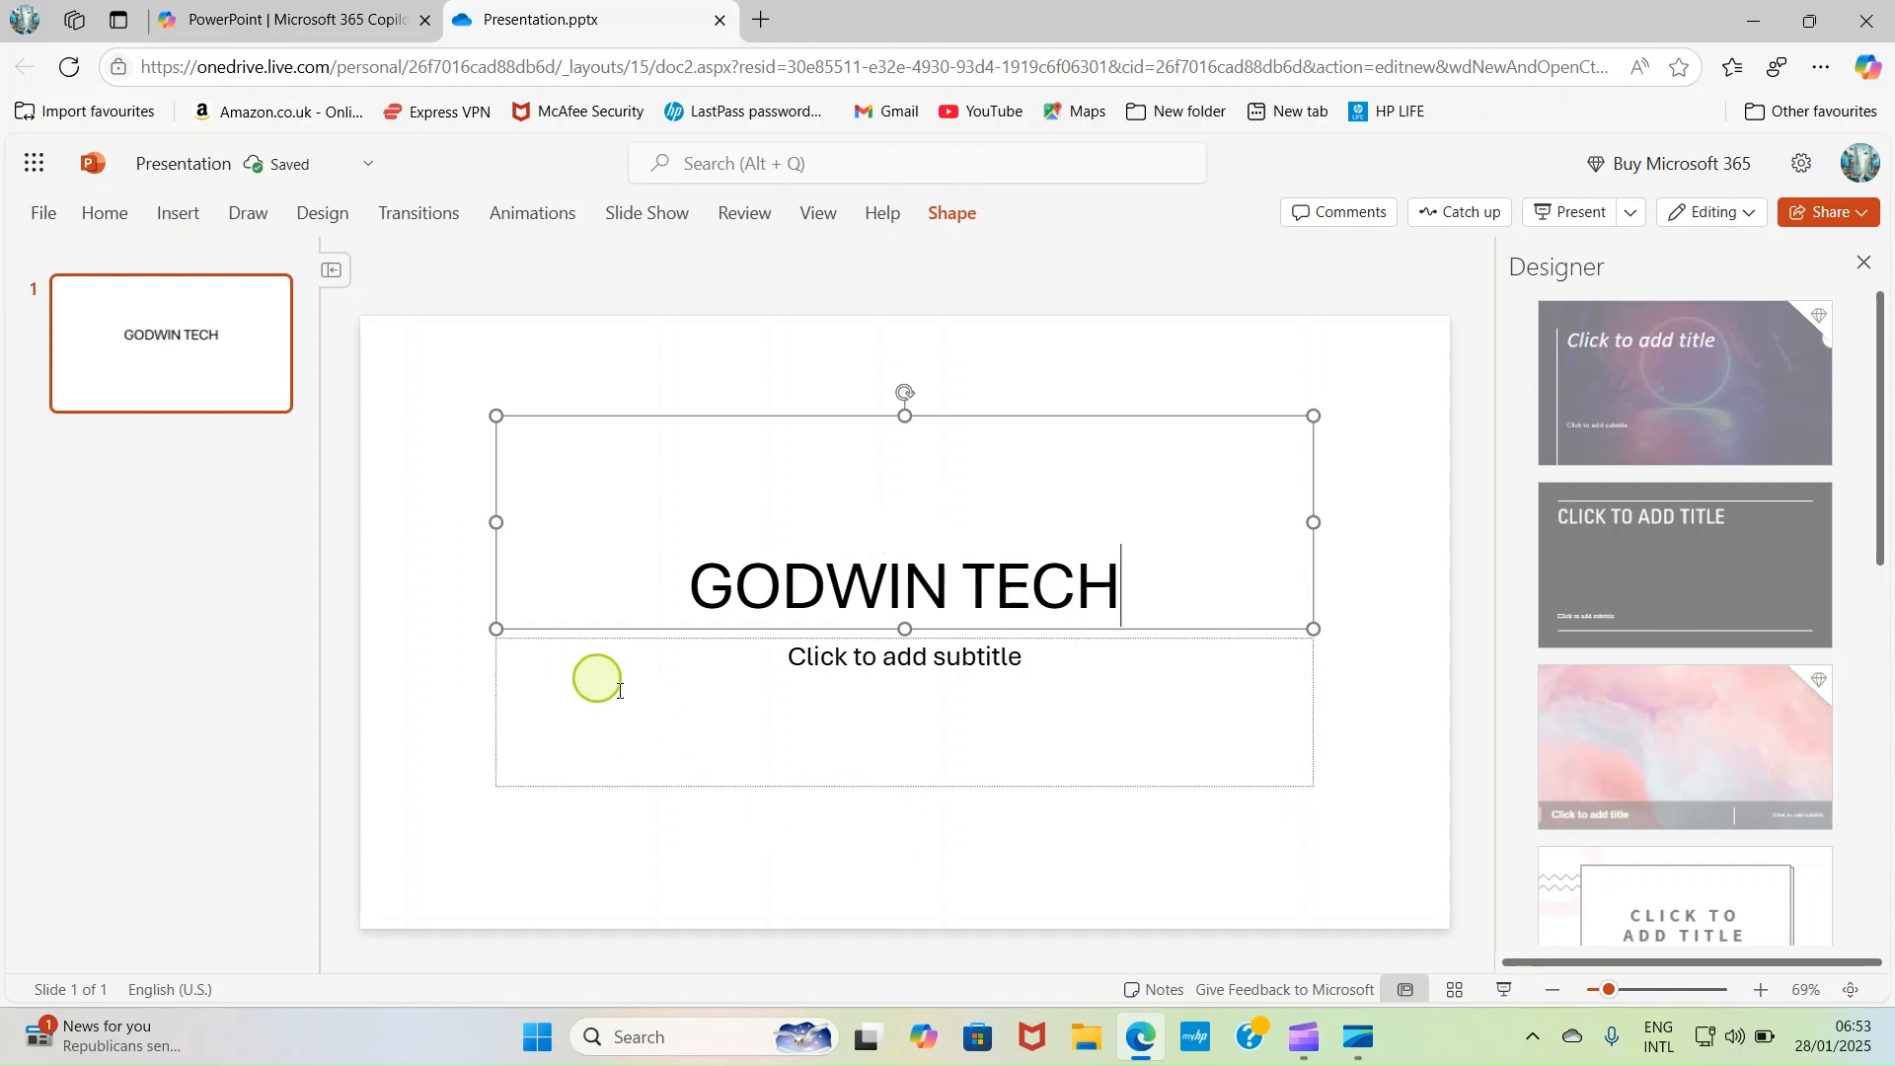
- Delete the empty subtitle placeholder below the title
click(783, 724)
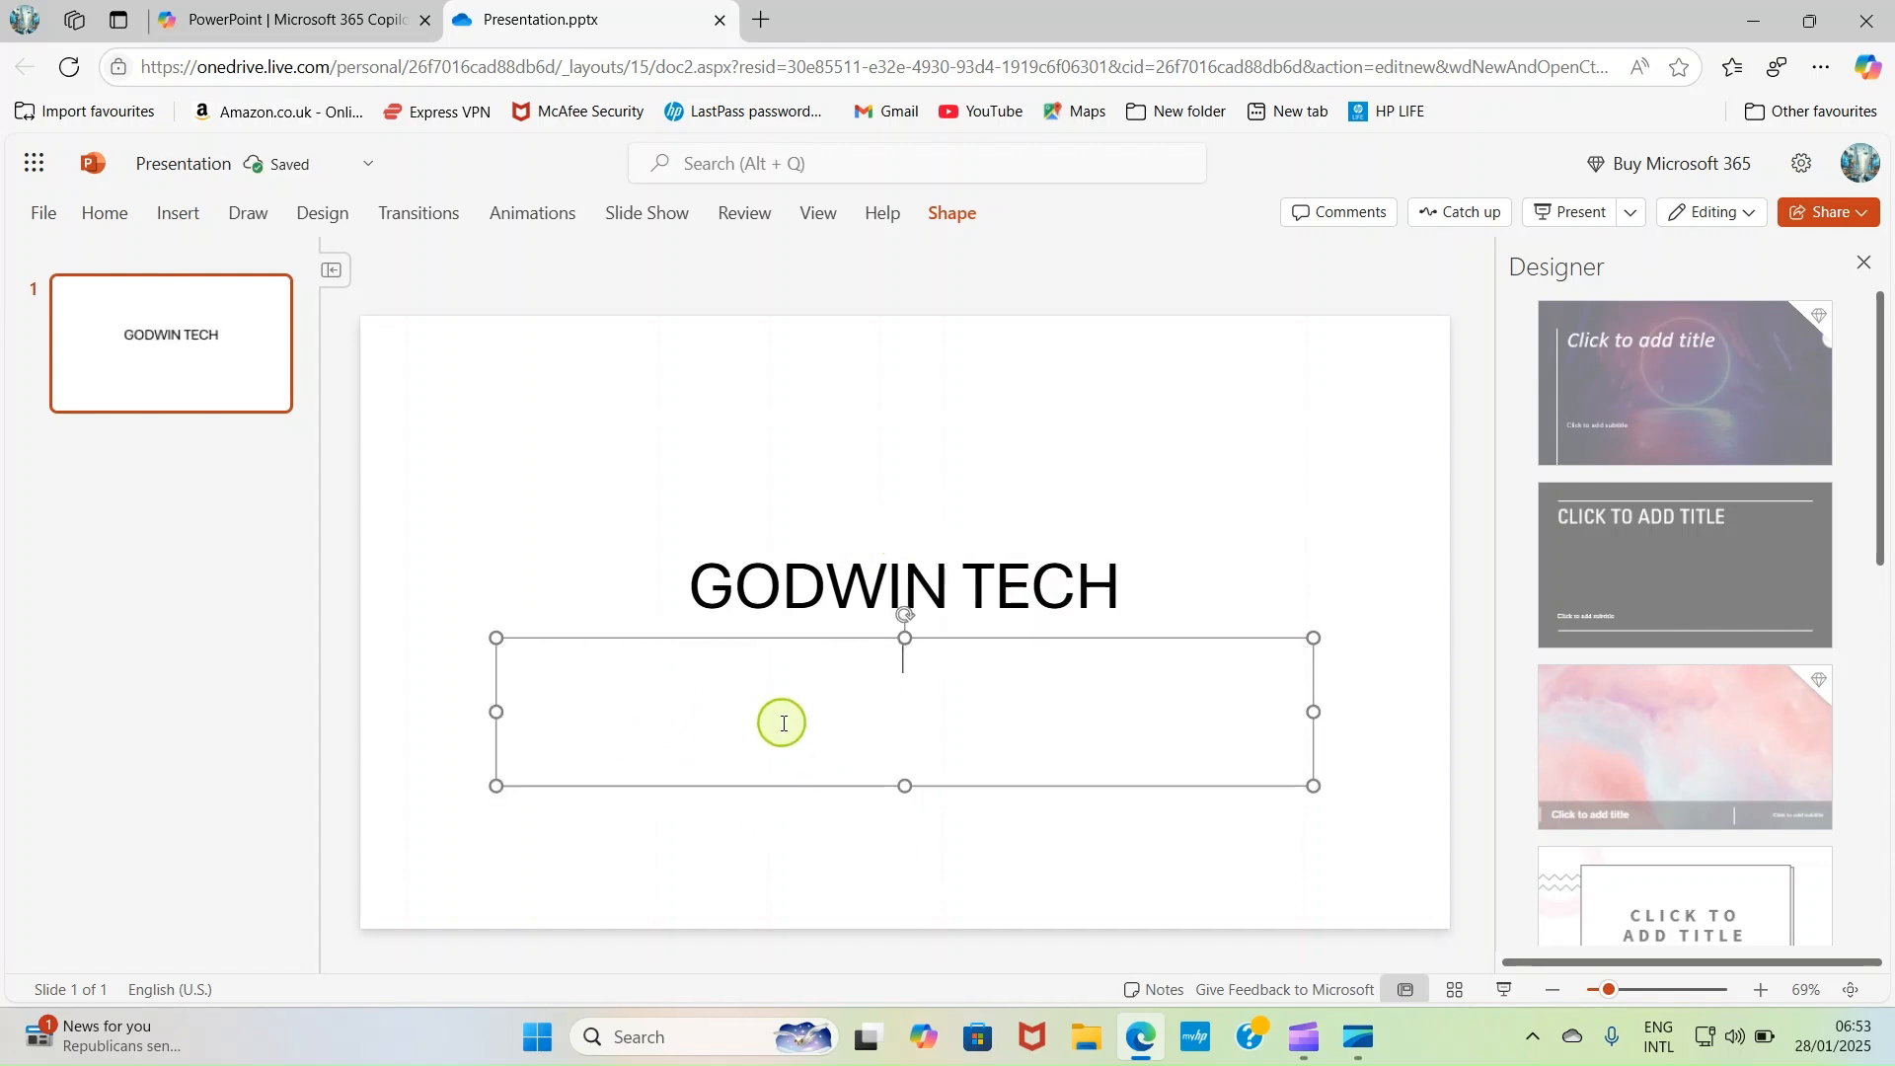
click(502, 638)
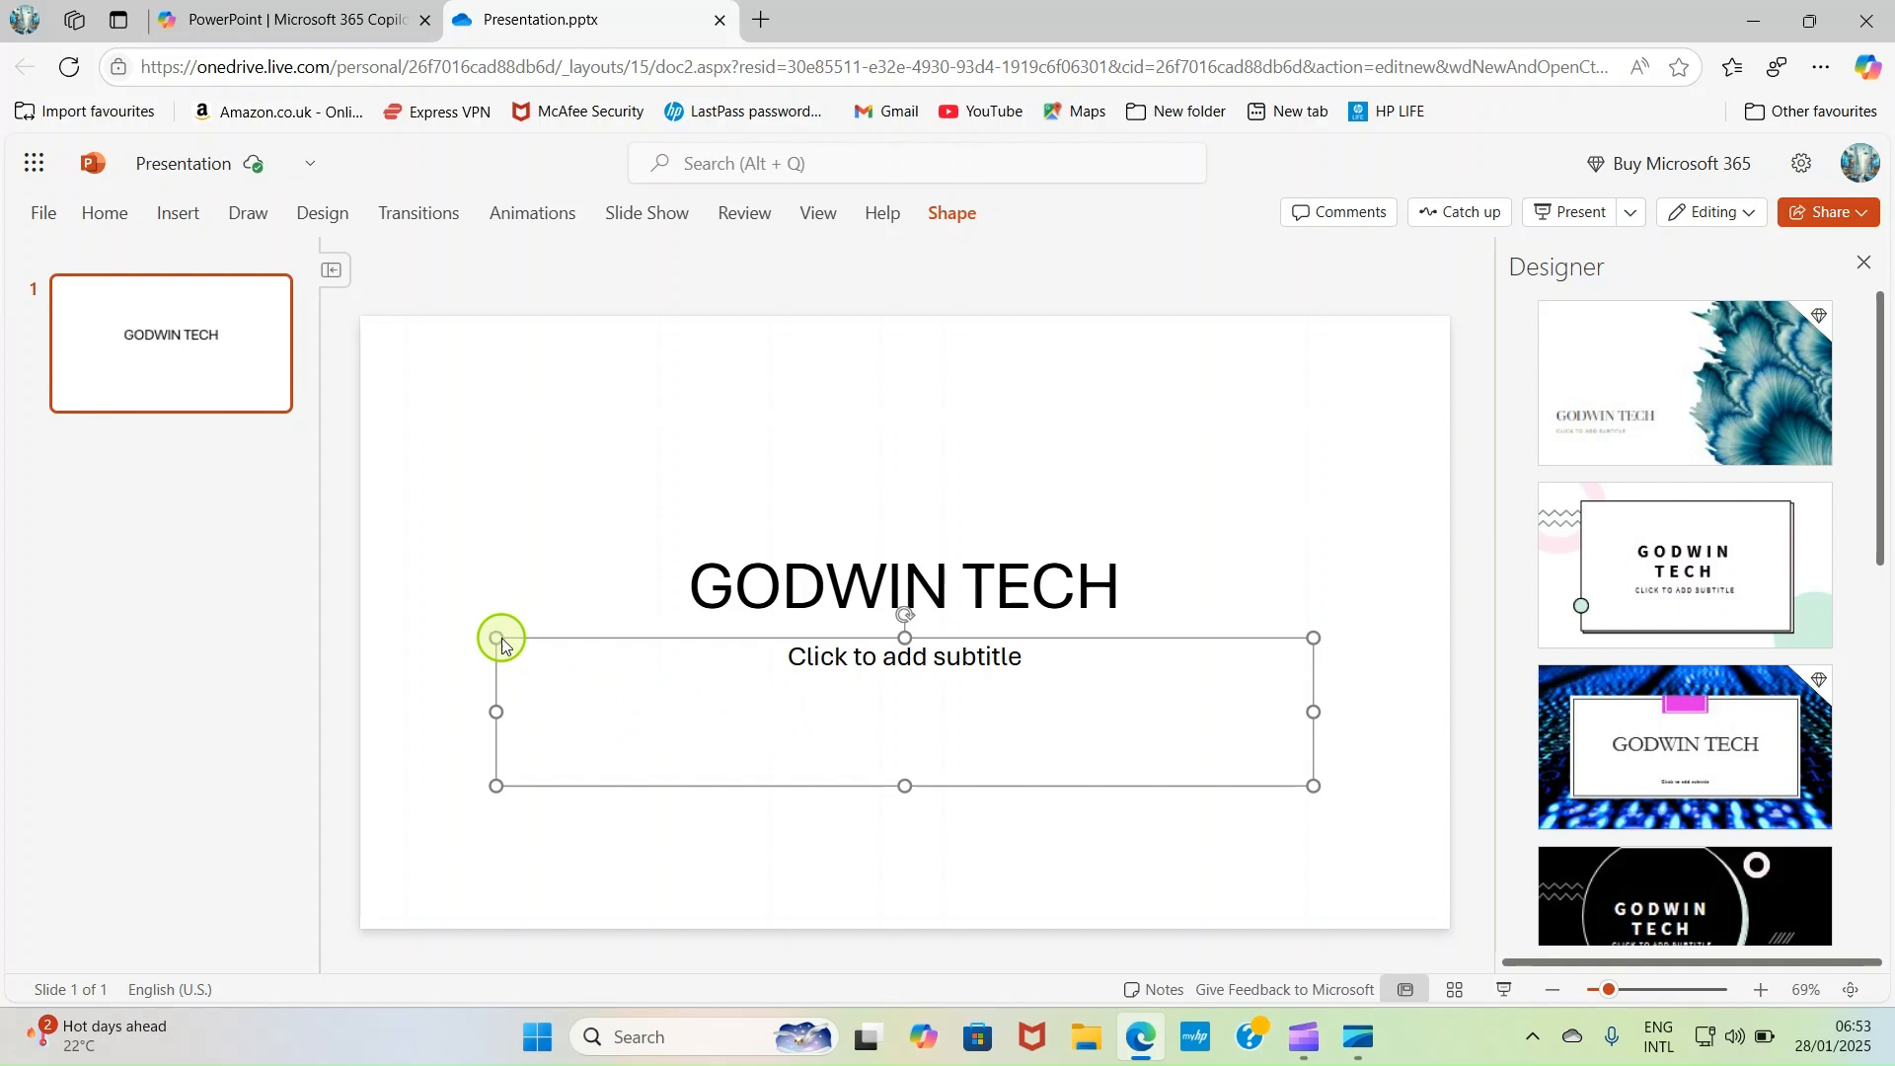
key(Delete)
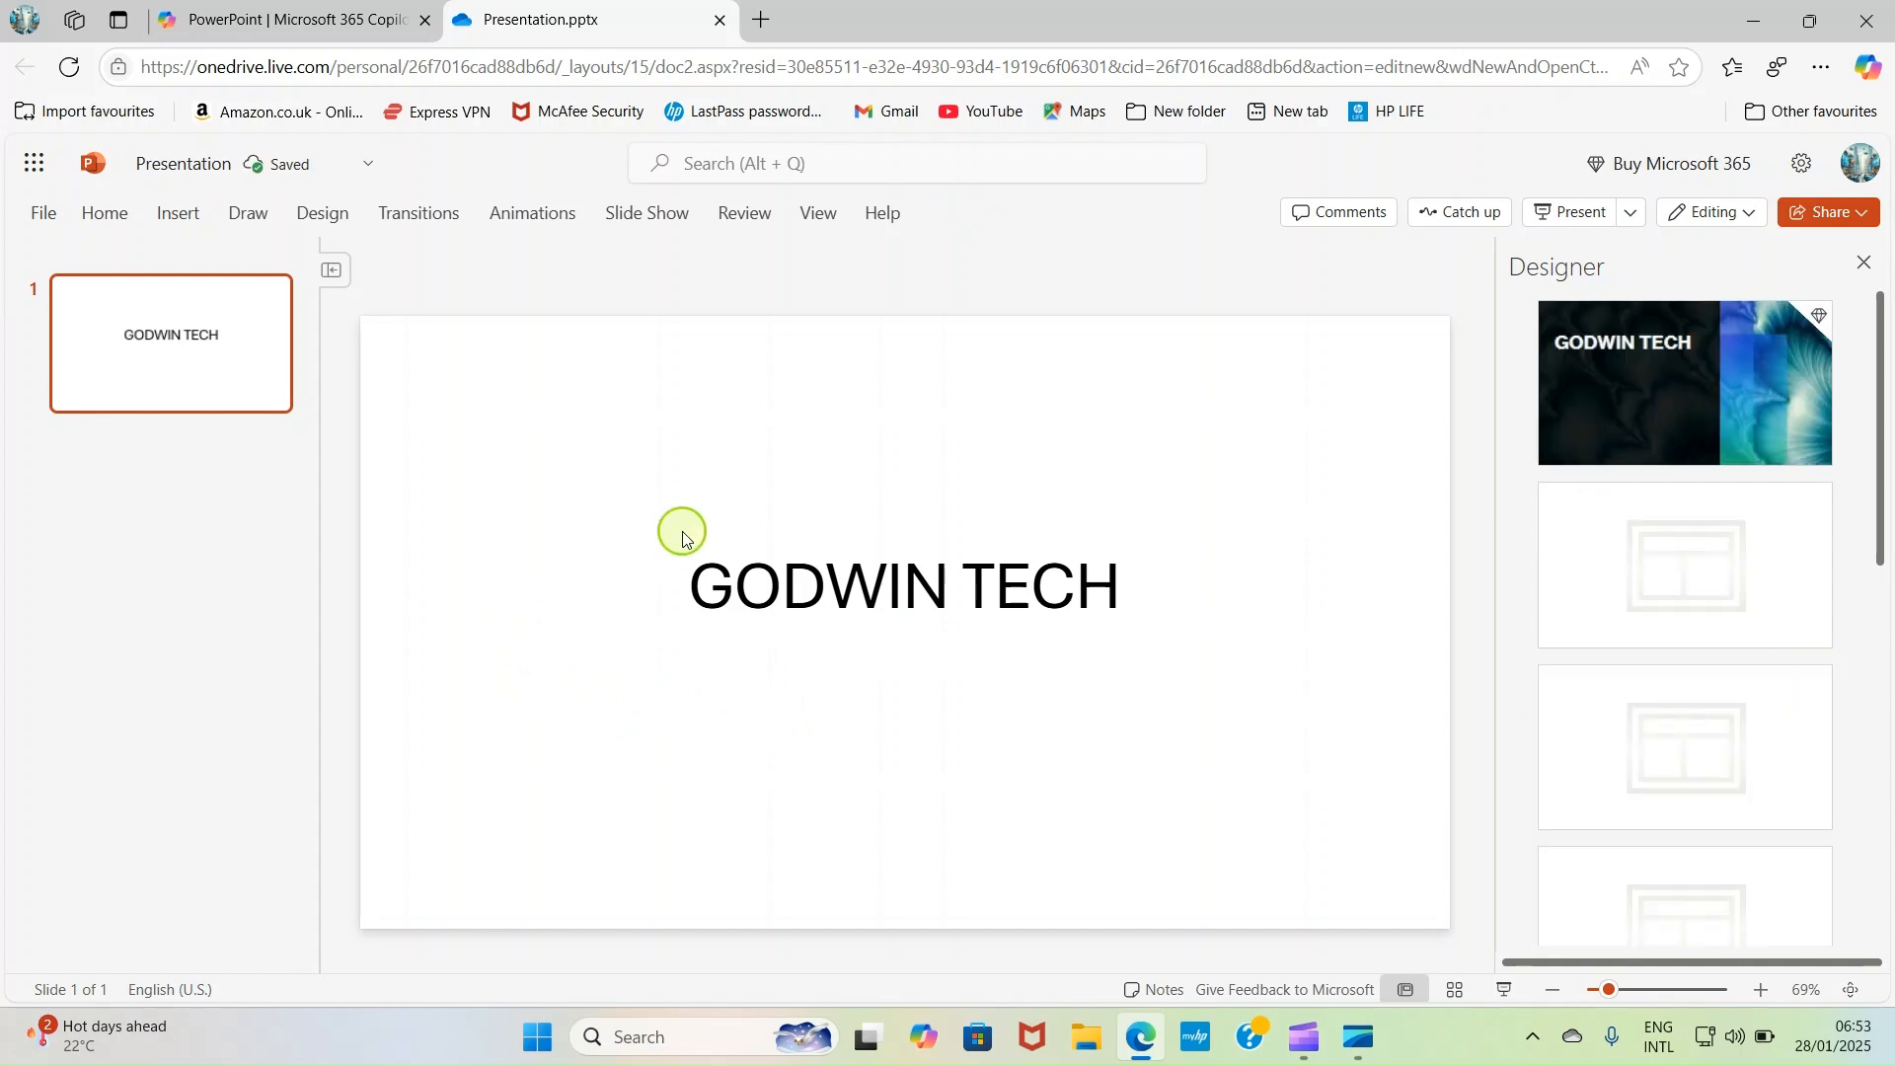
- Move the title text box slightly lower, towards the vertical centre of the slide
click(896, 590)
click(893, 596)
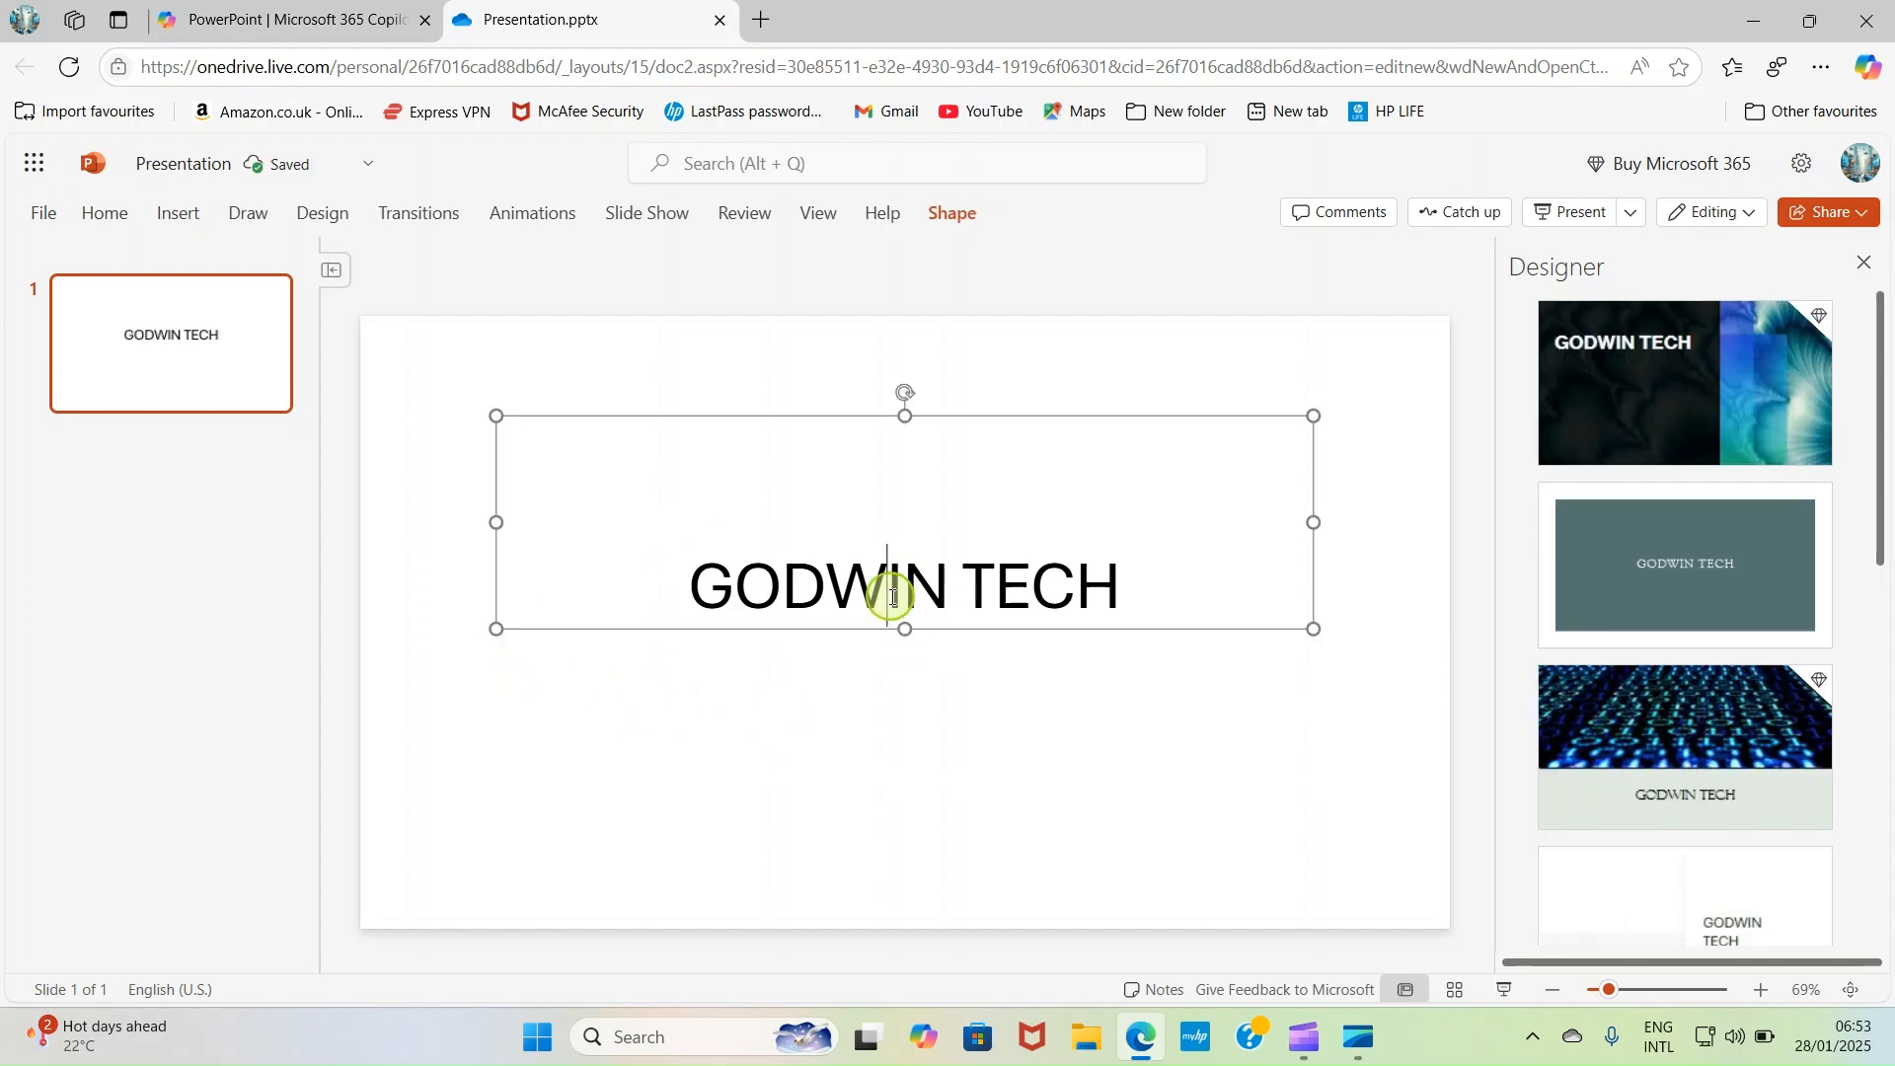
click(563, 741)
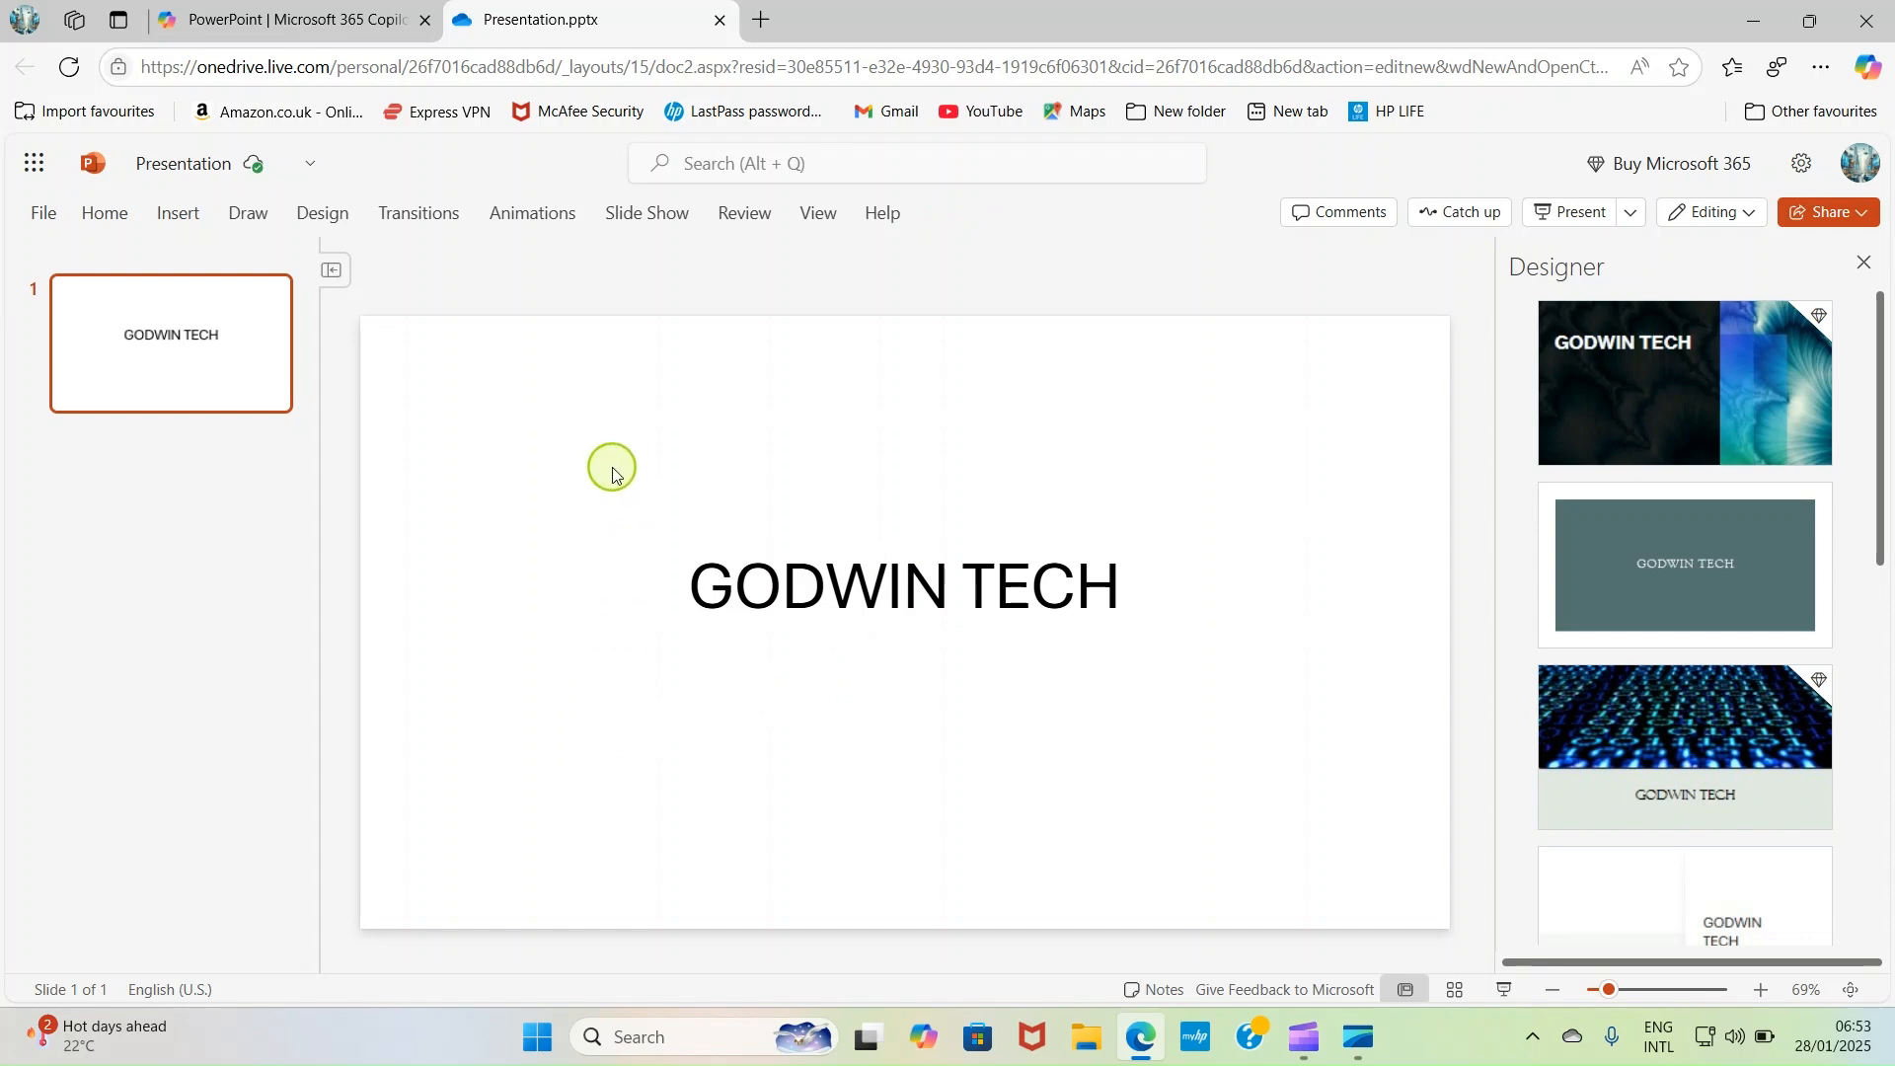
click(695, 593)
click(540, 415)
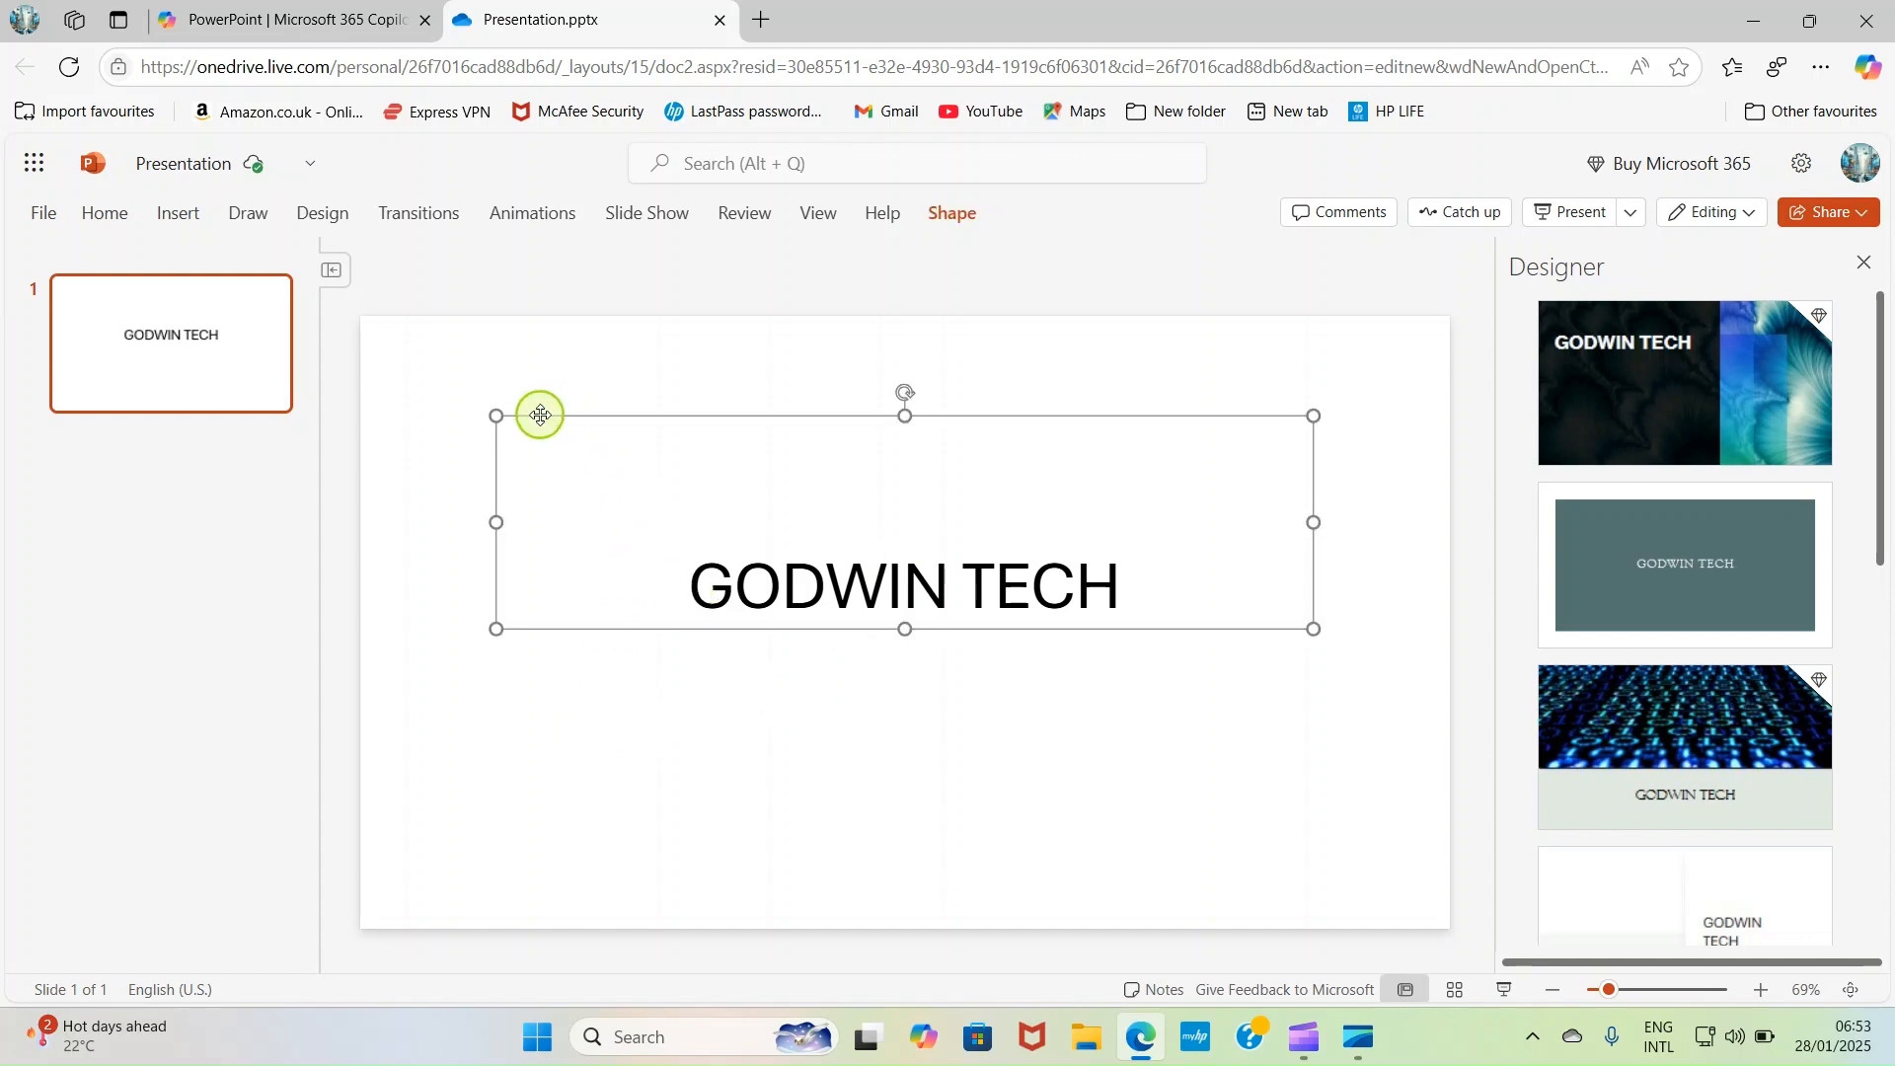
drag(540, 414, 524, 486)
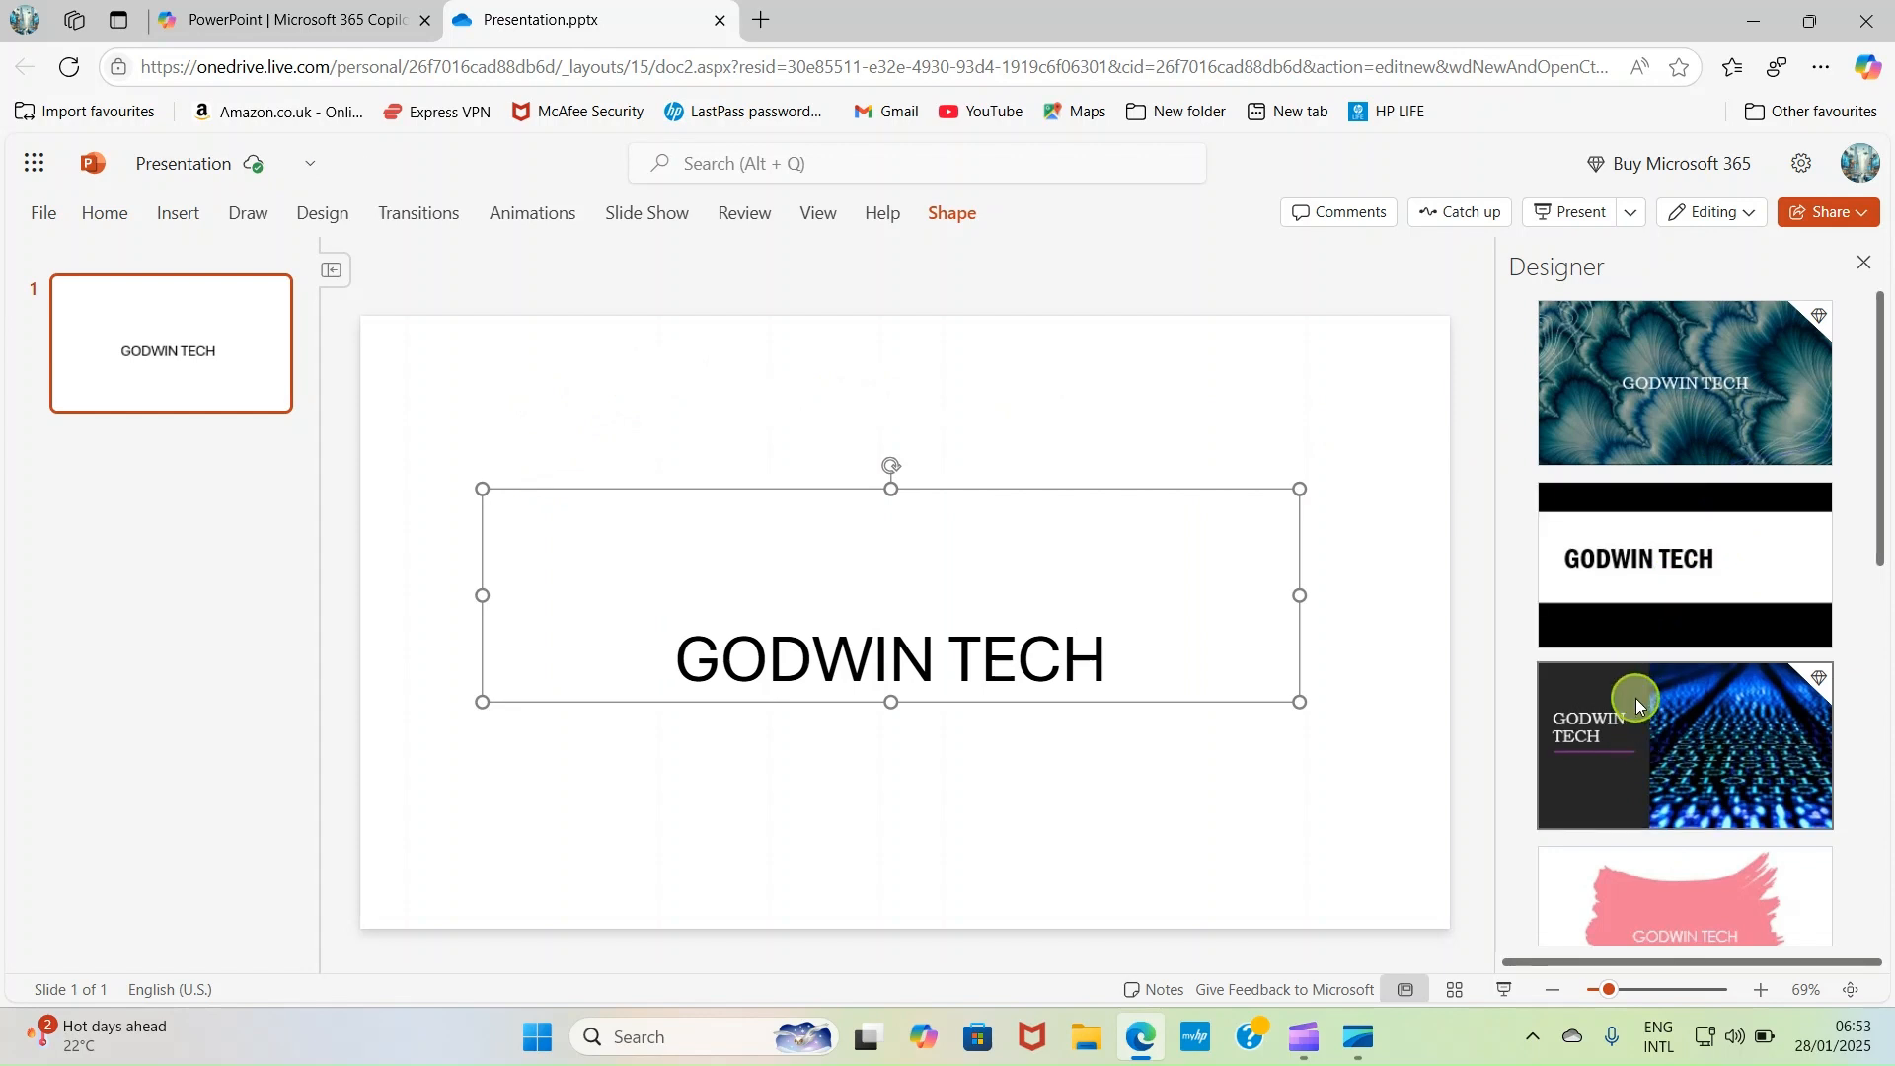
- Browse the design ideas, try to apply the premium one with the blue digital pattern, and dismiss the premium offer
scroll(1701, 667, down, 7)
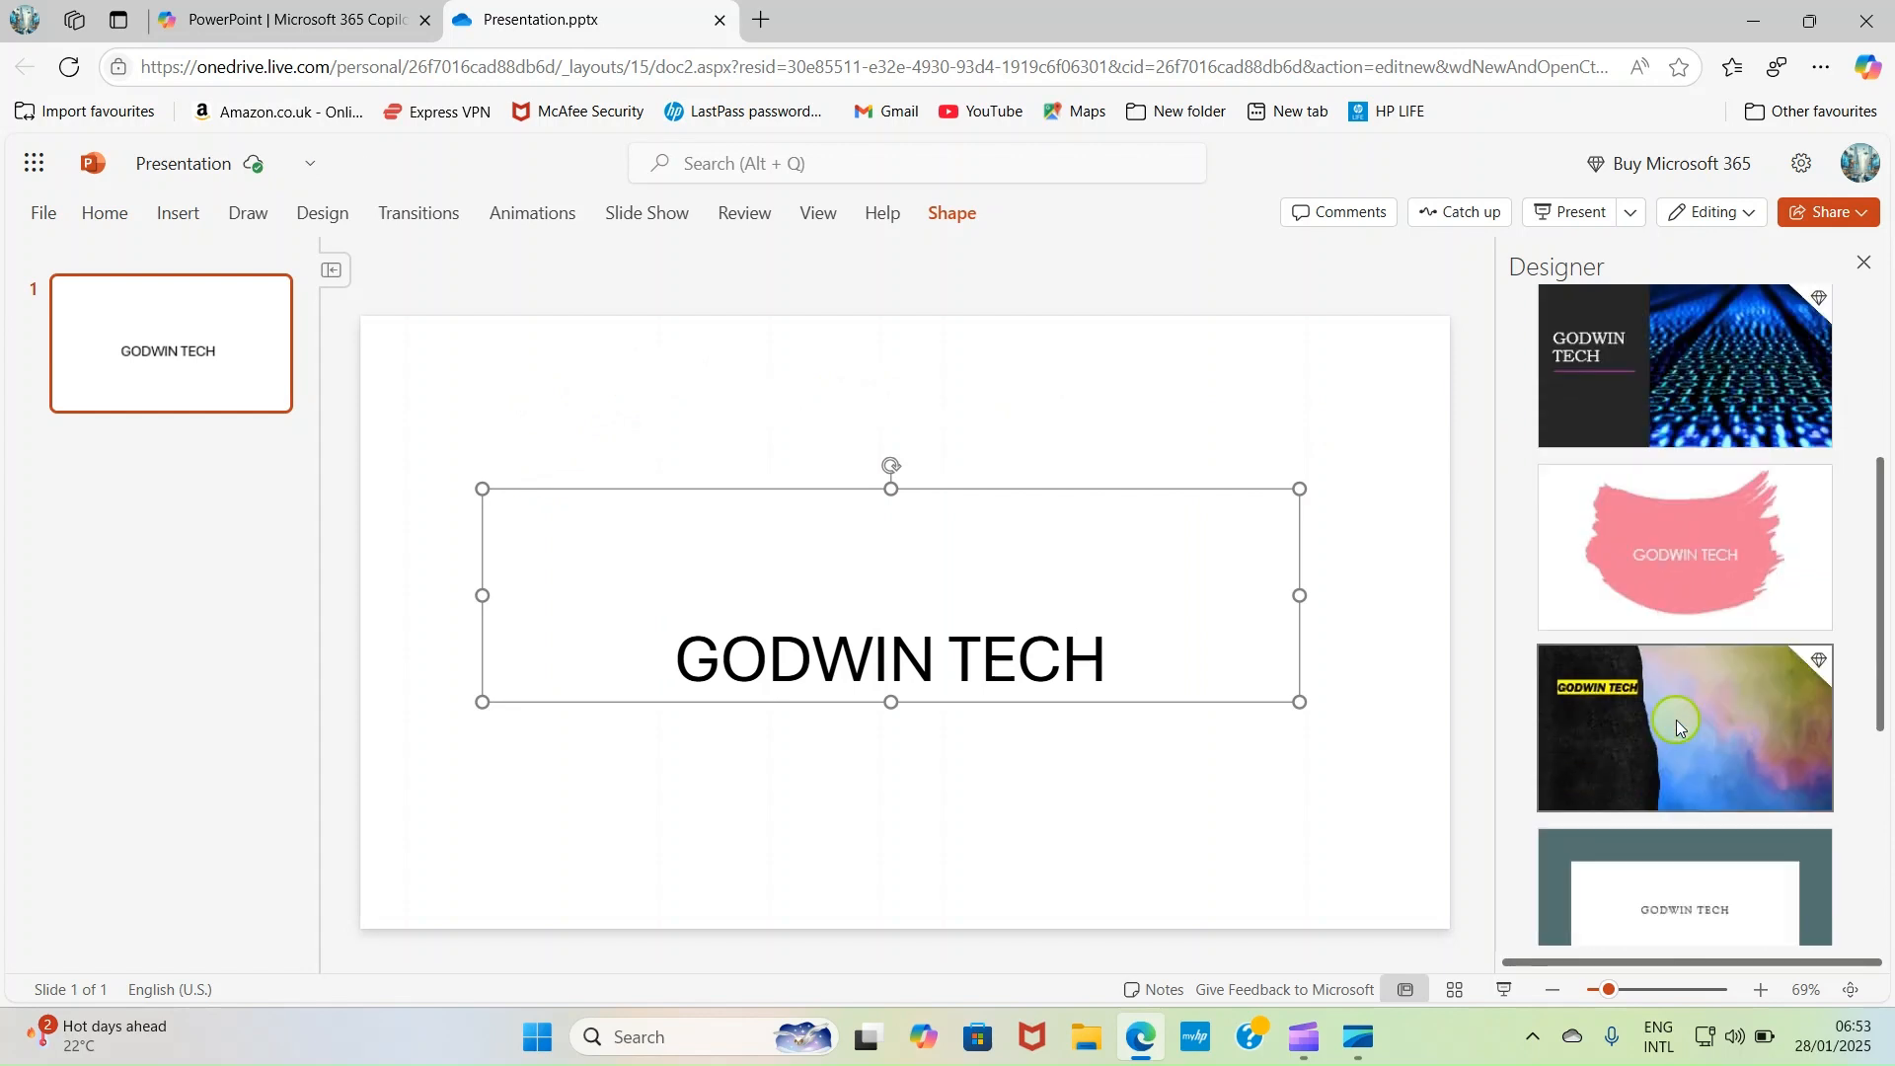
scroll(1678, 729, down, 2)
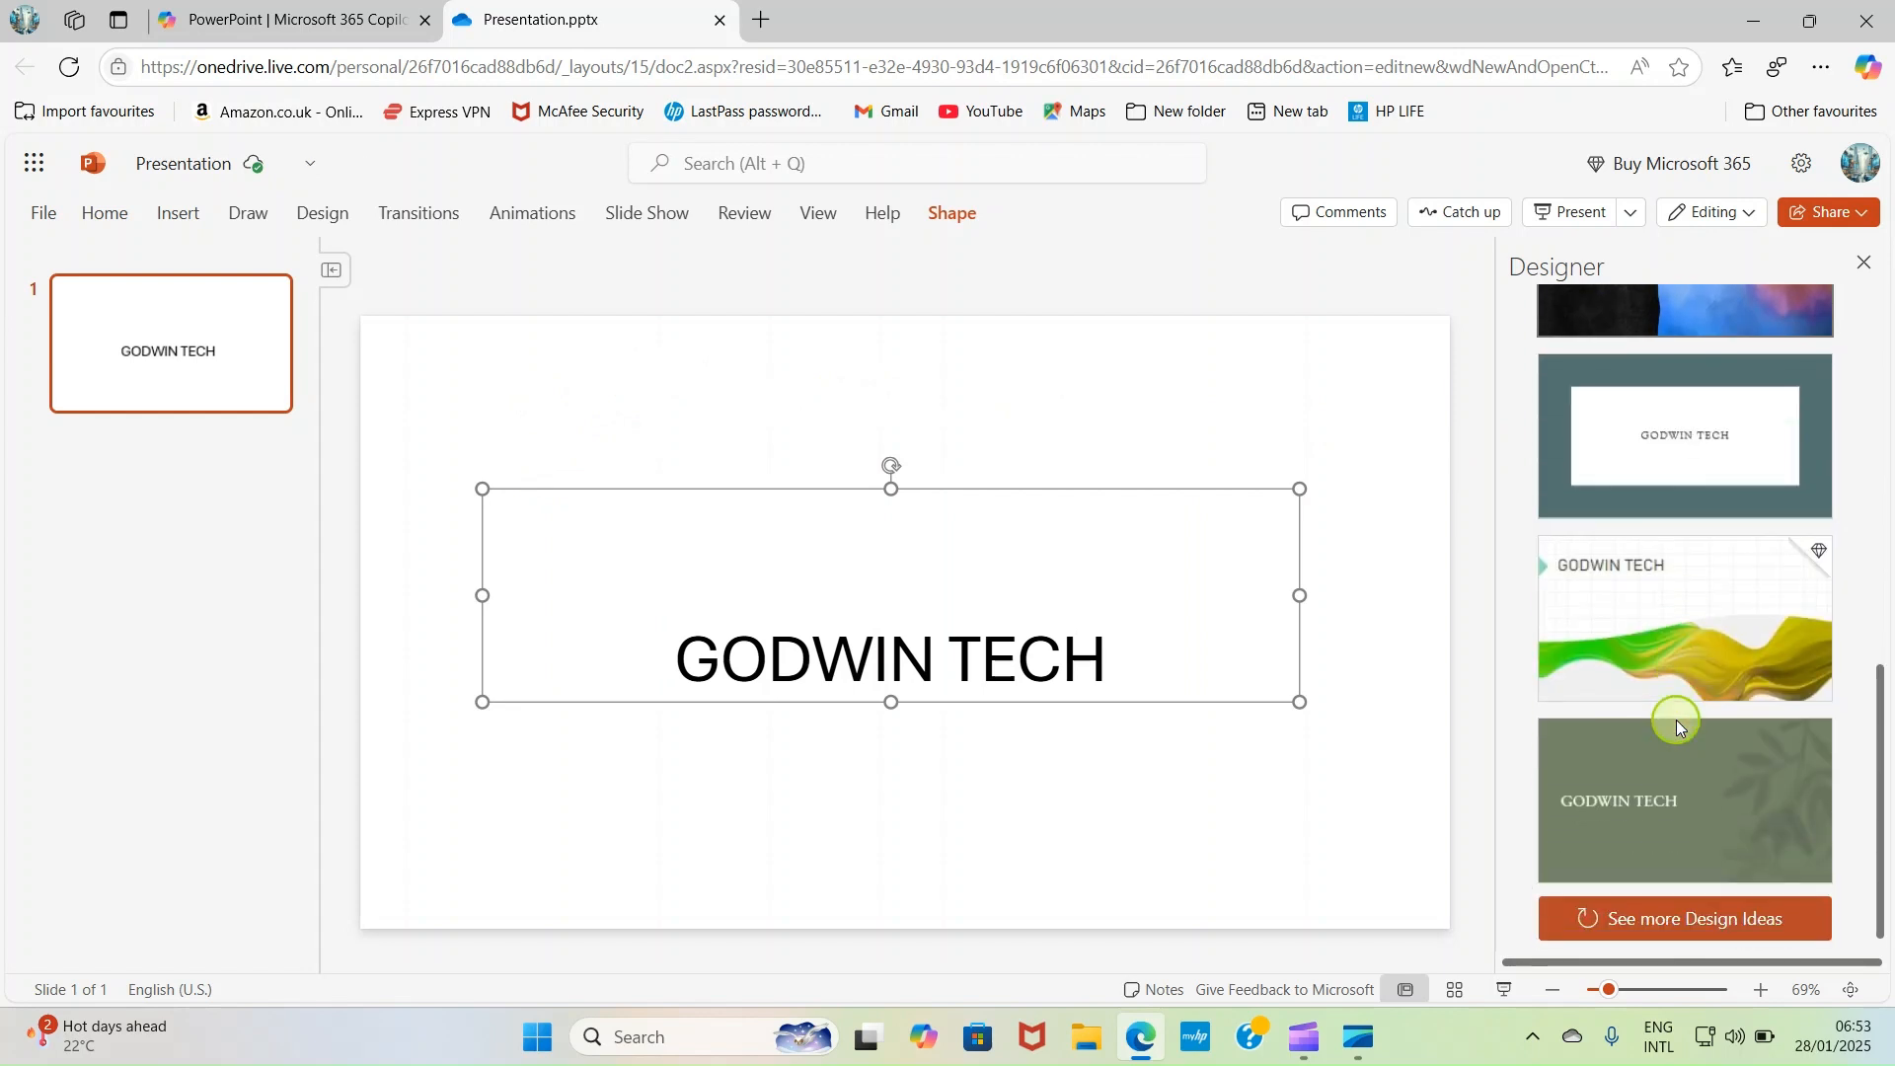
scroll(1676, 720, up, 8)
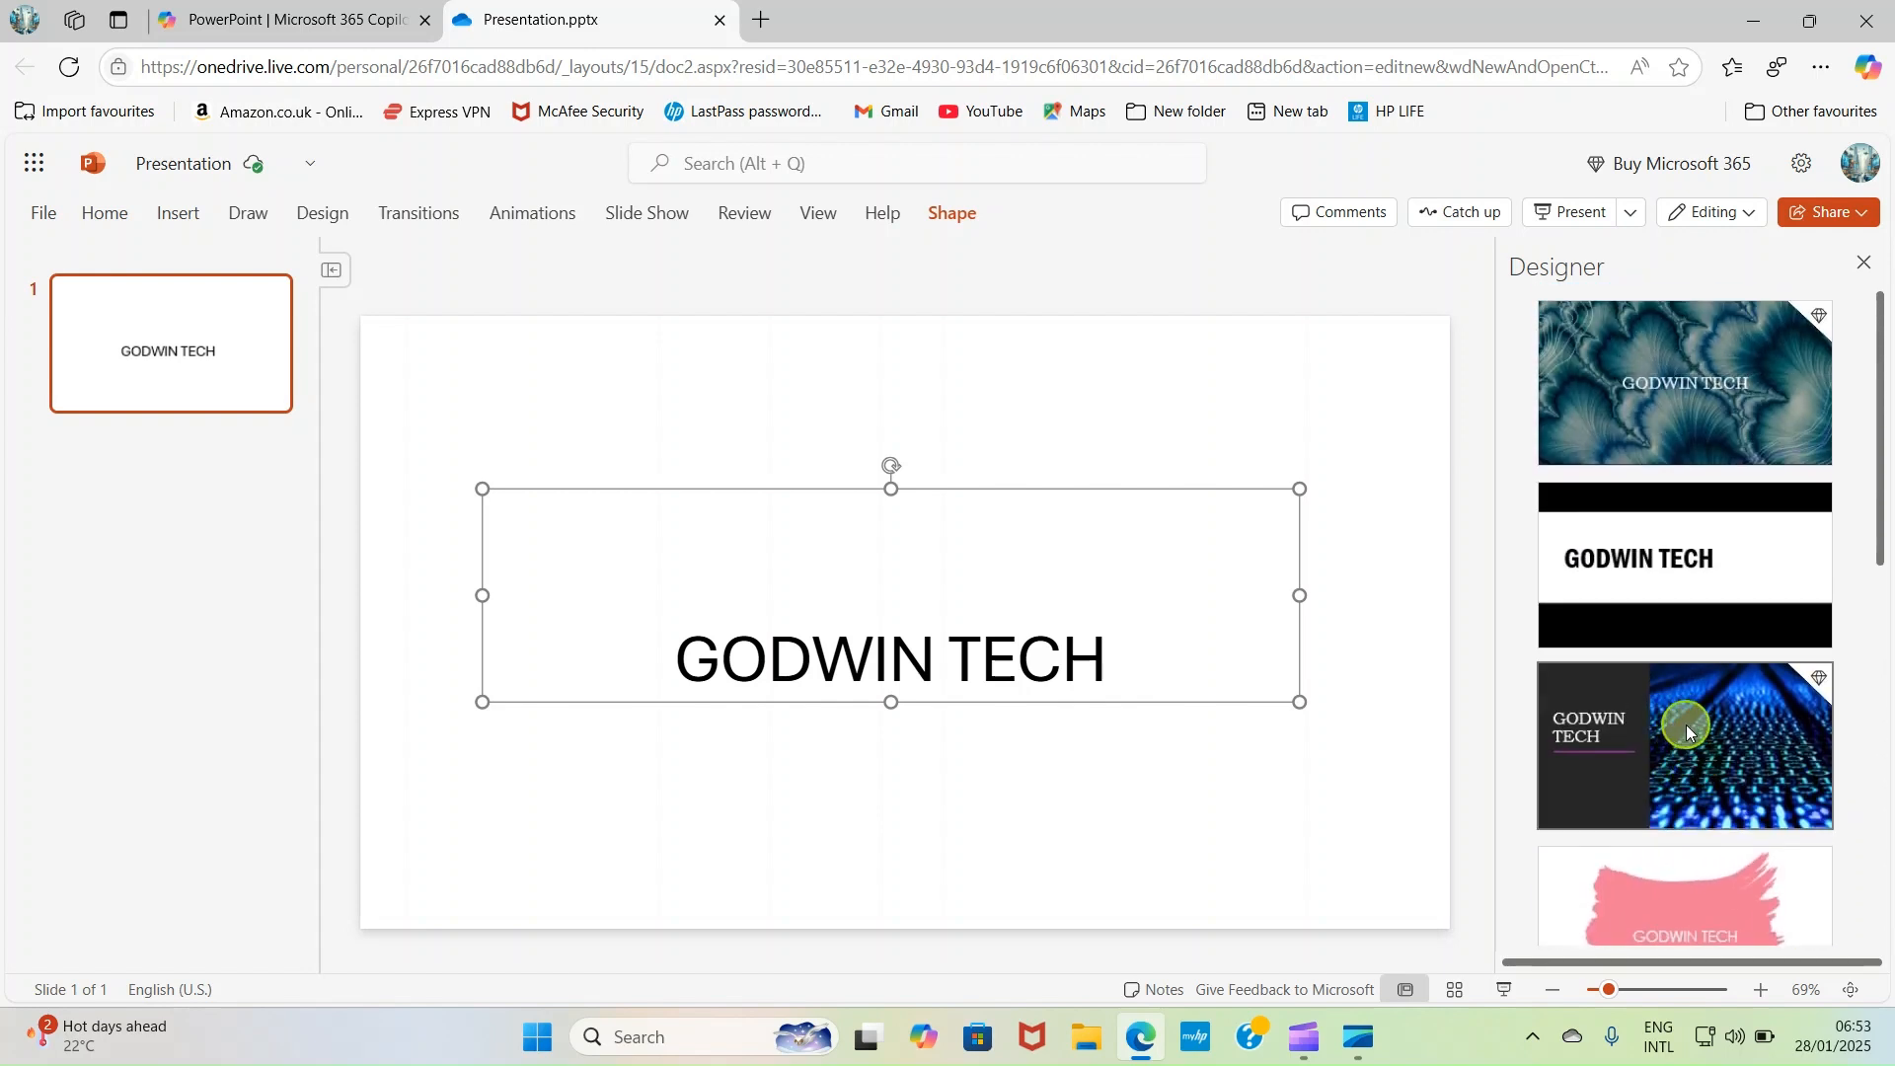
scroll(1608, 379, down, 2)
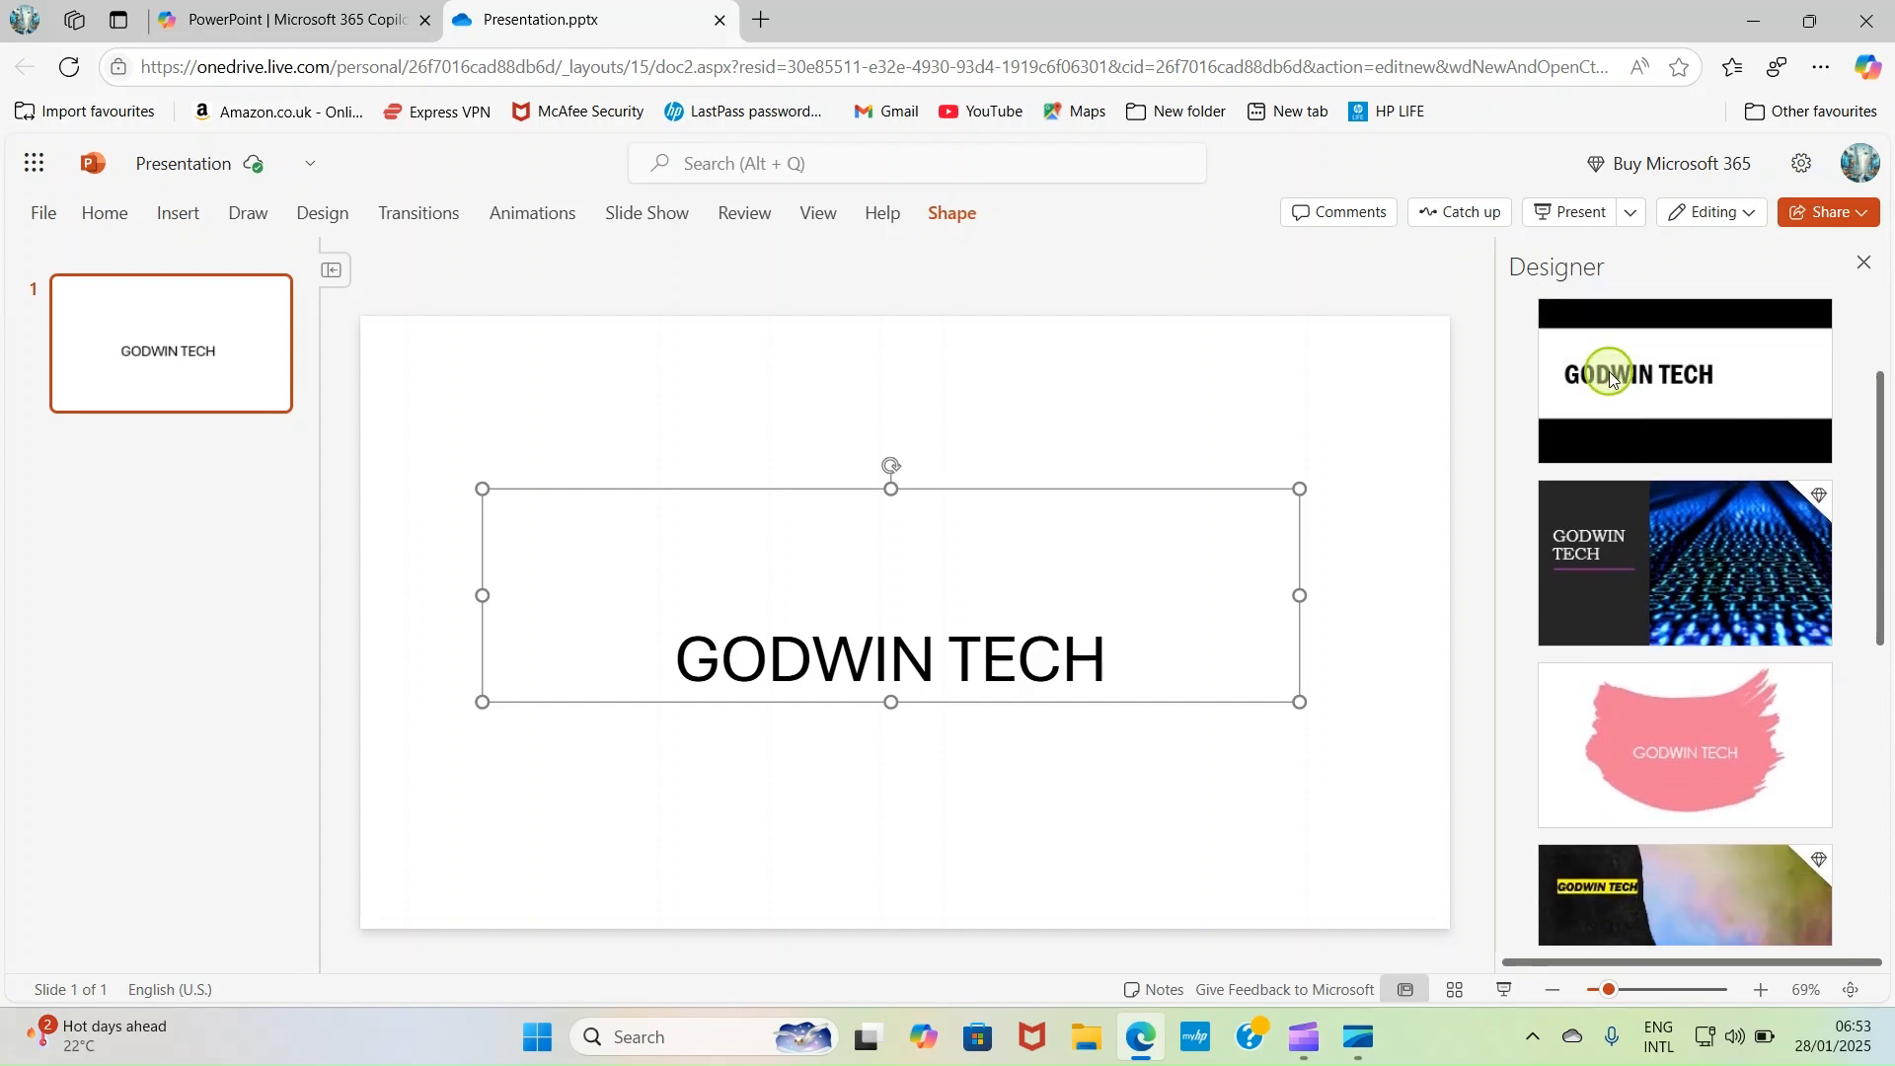
scroll(1608, 379, up, 2)
scroll(1620, 399, down, 1)
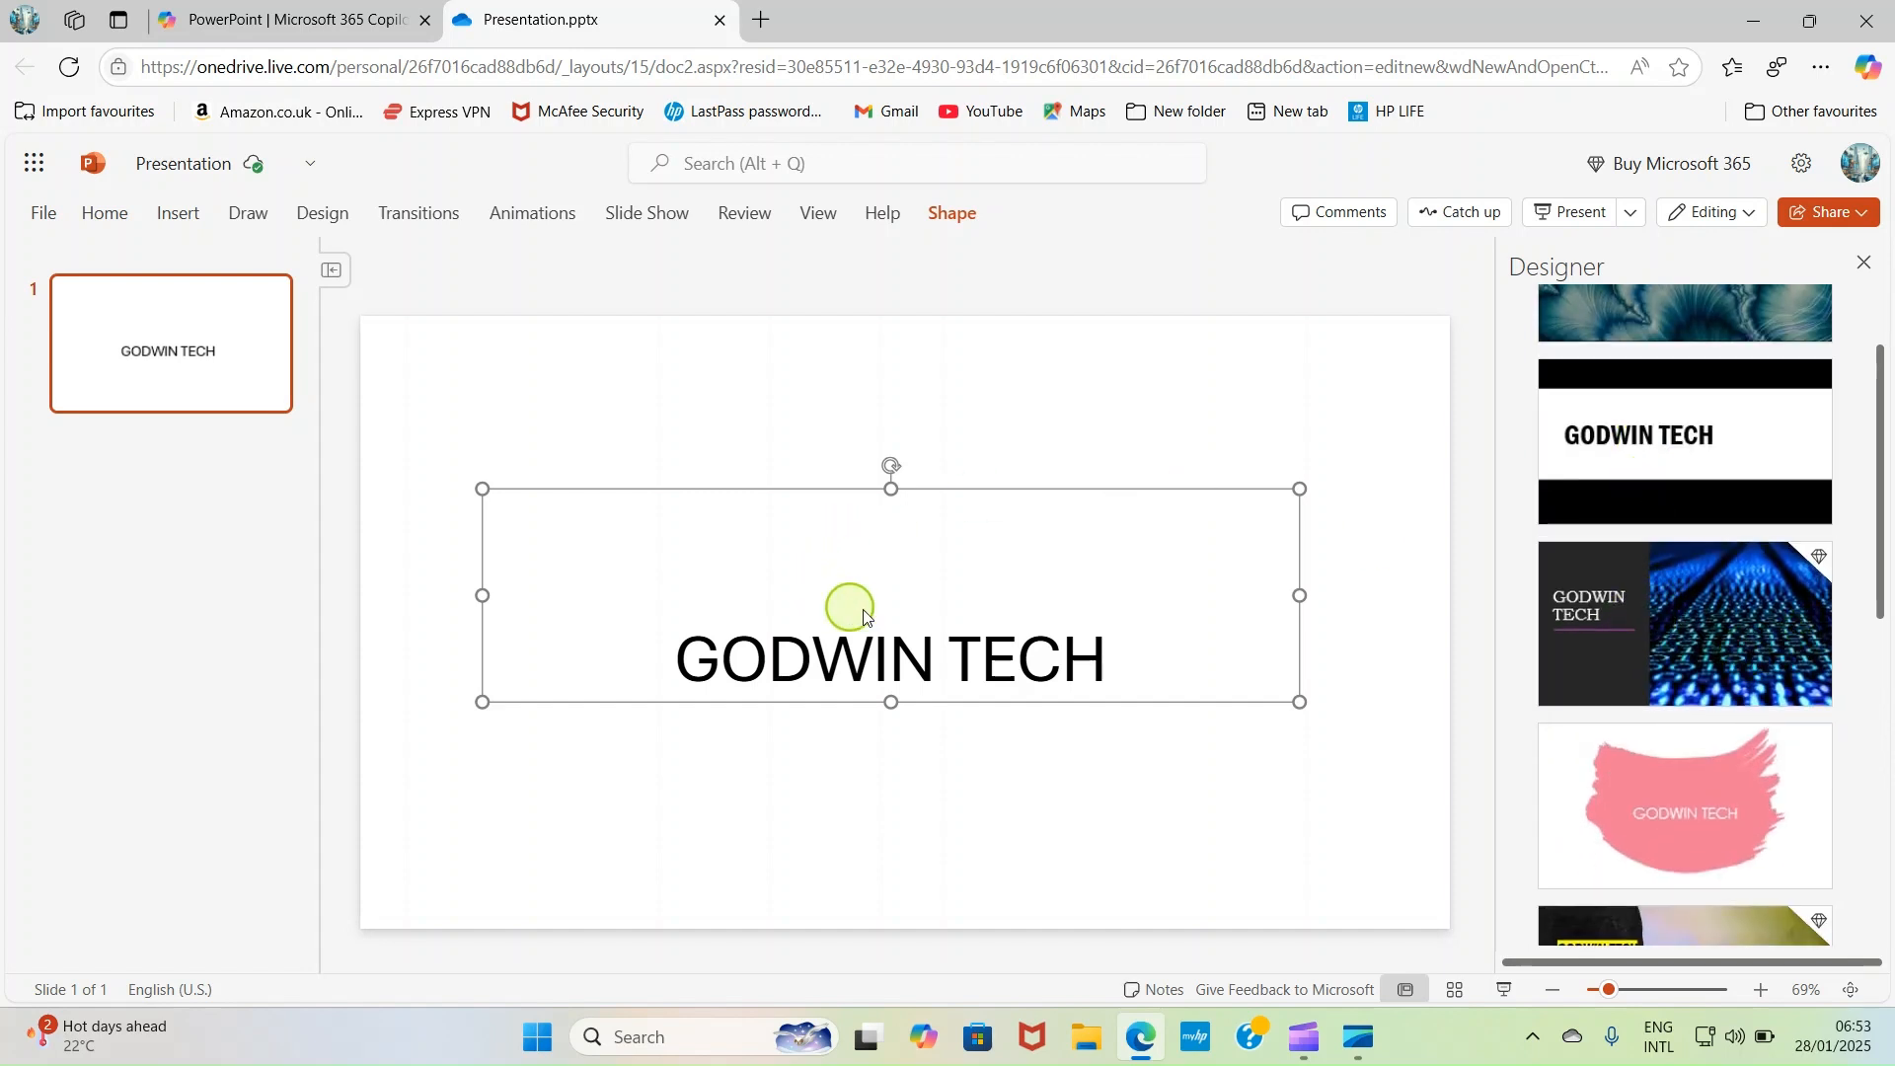
click(1677, 646)
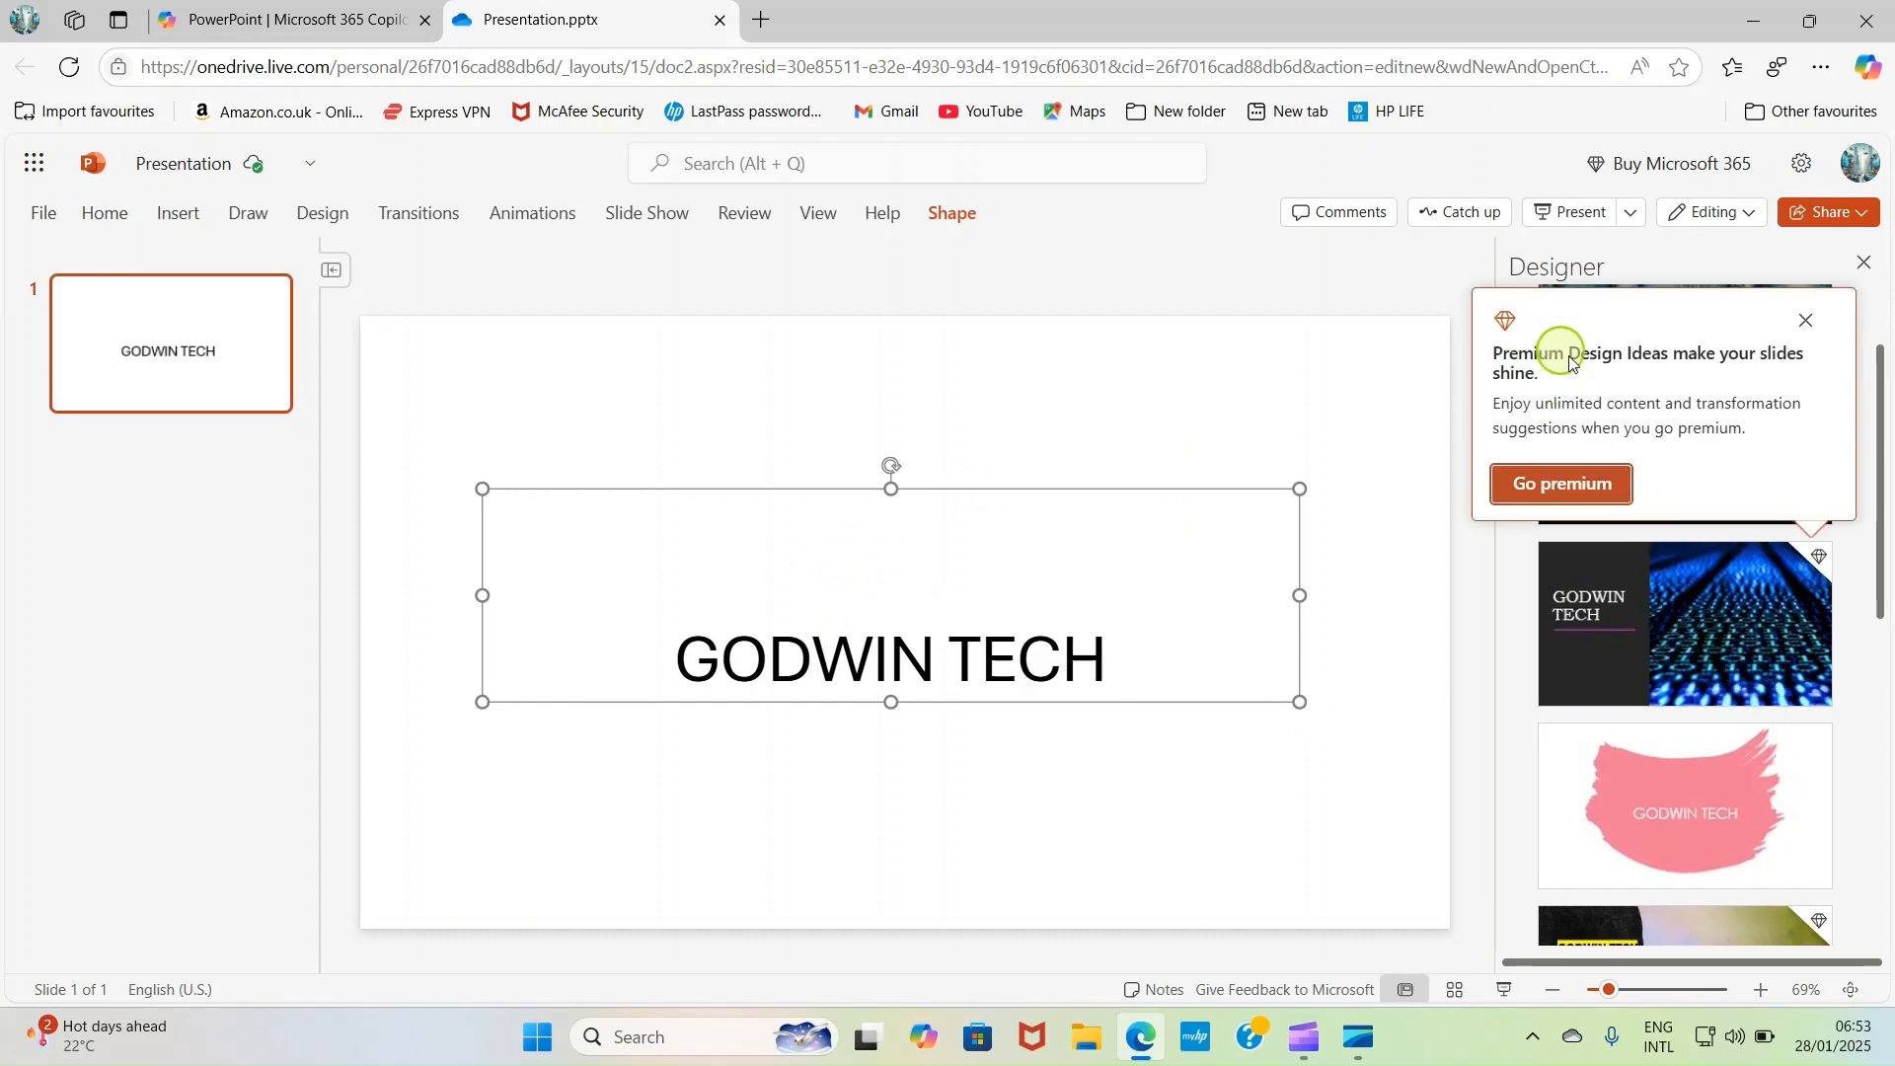
click(1806, 322)
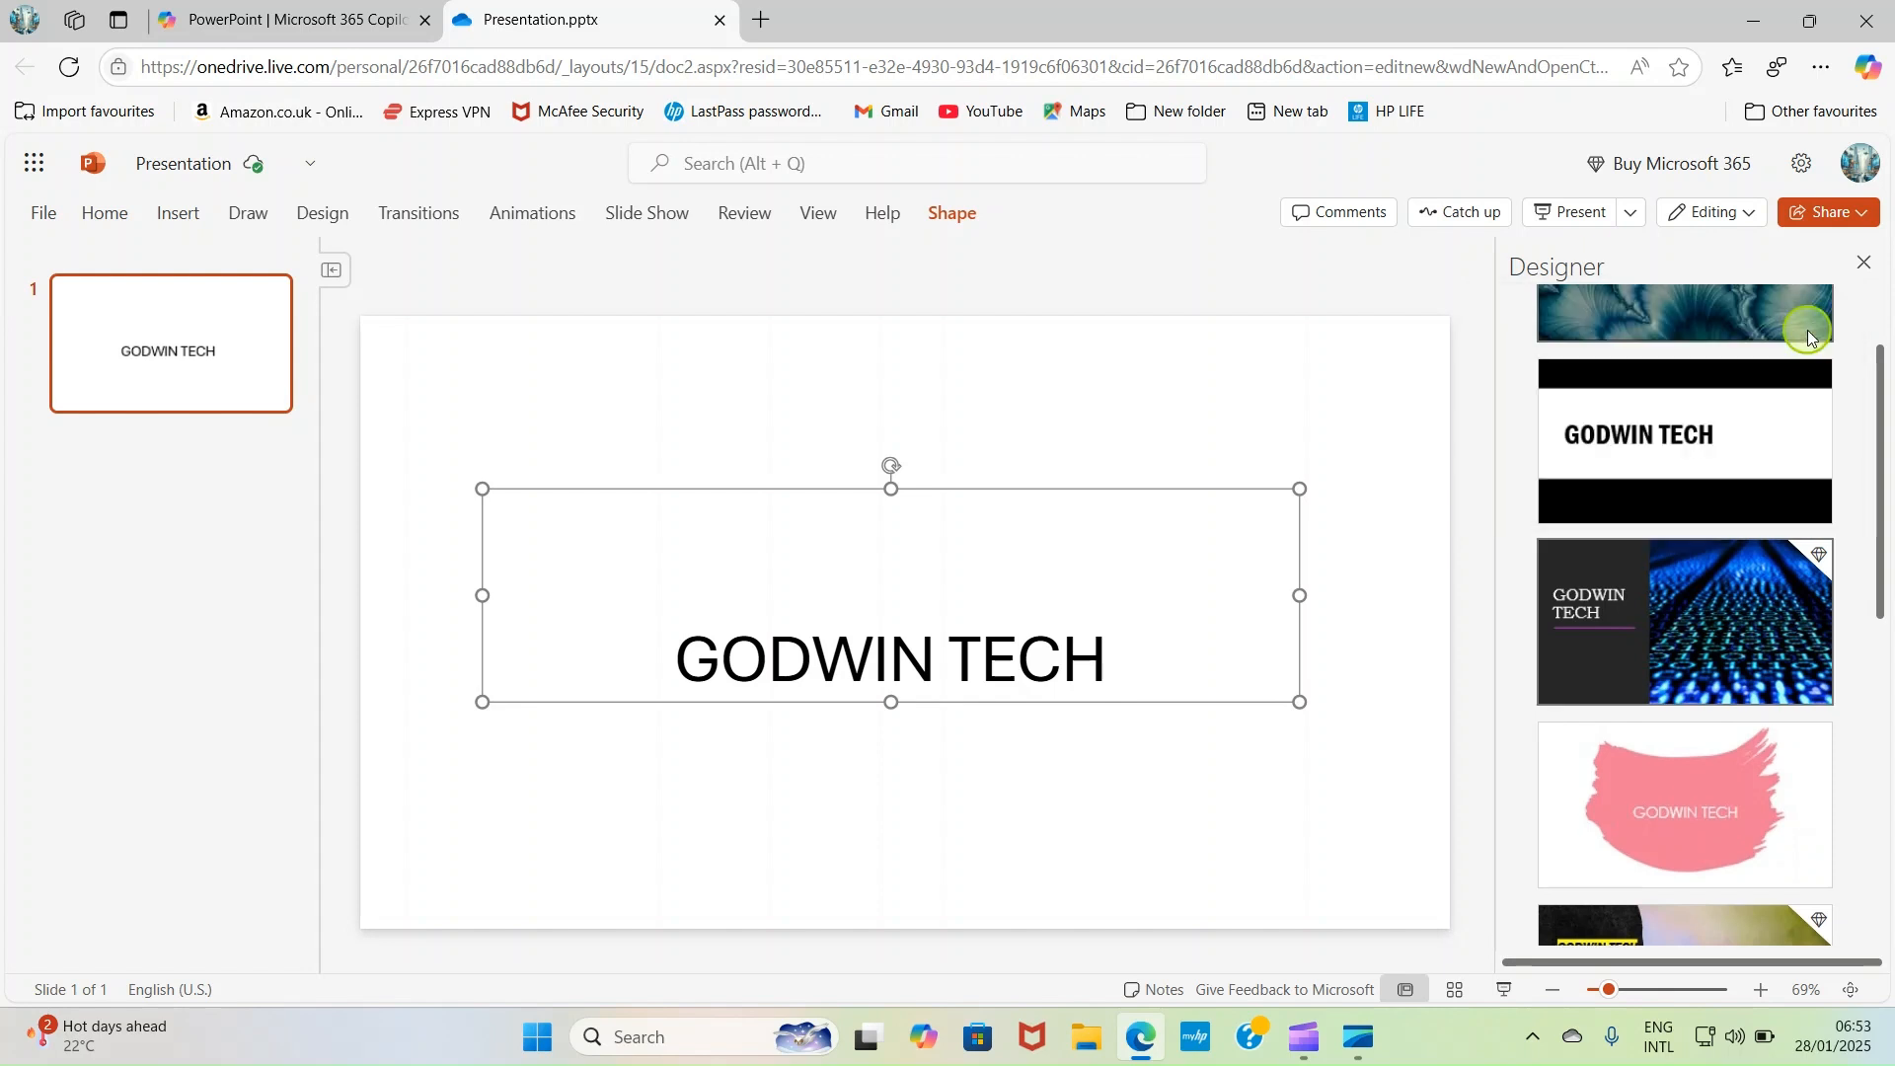
- Apply the free design idea with black bands above and below a white title area to the slide
scroll(1672, 718, down, 2)
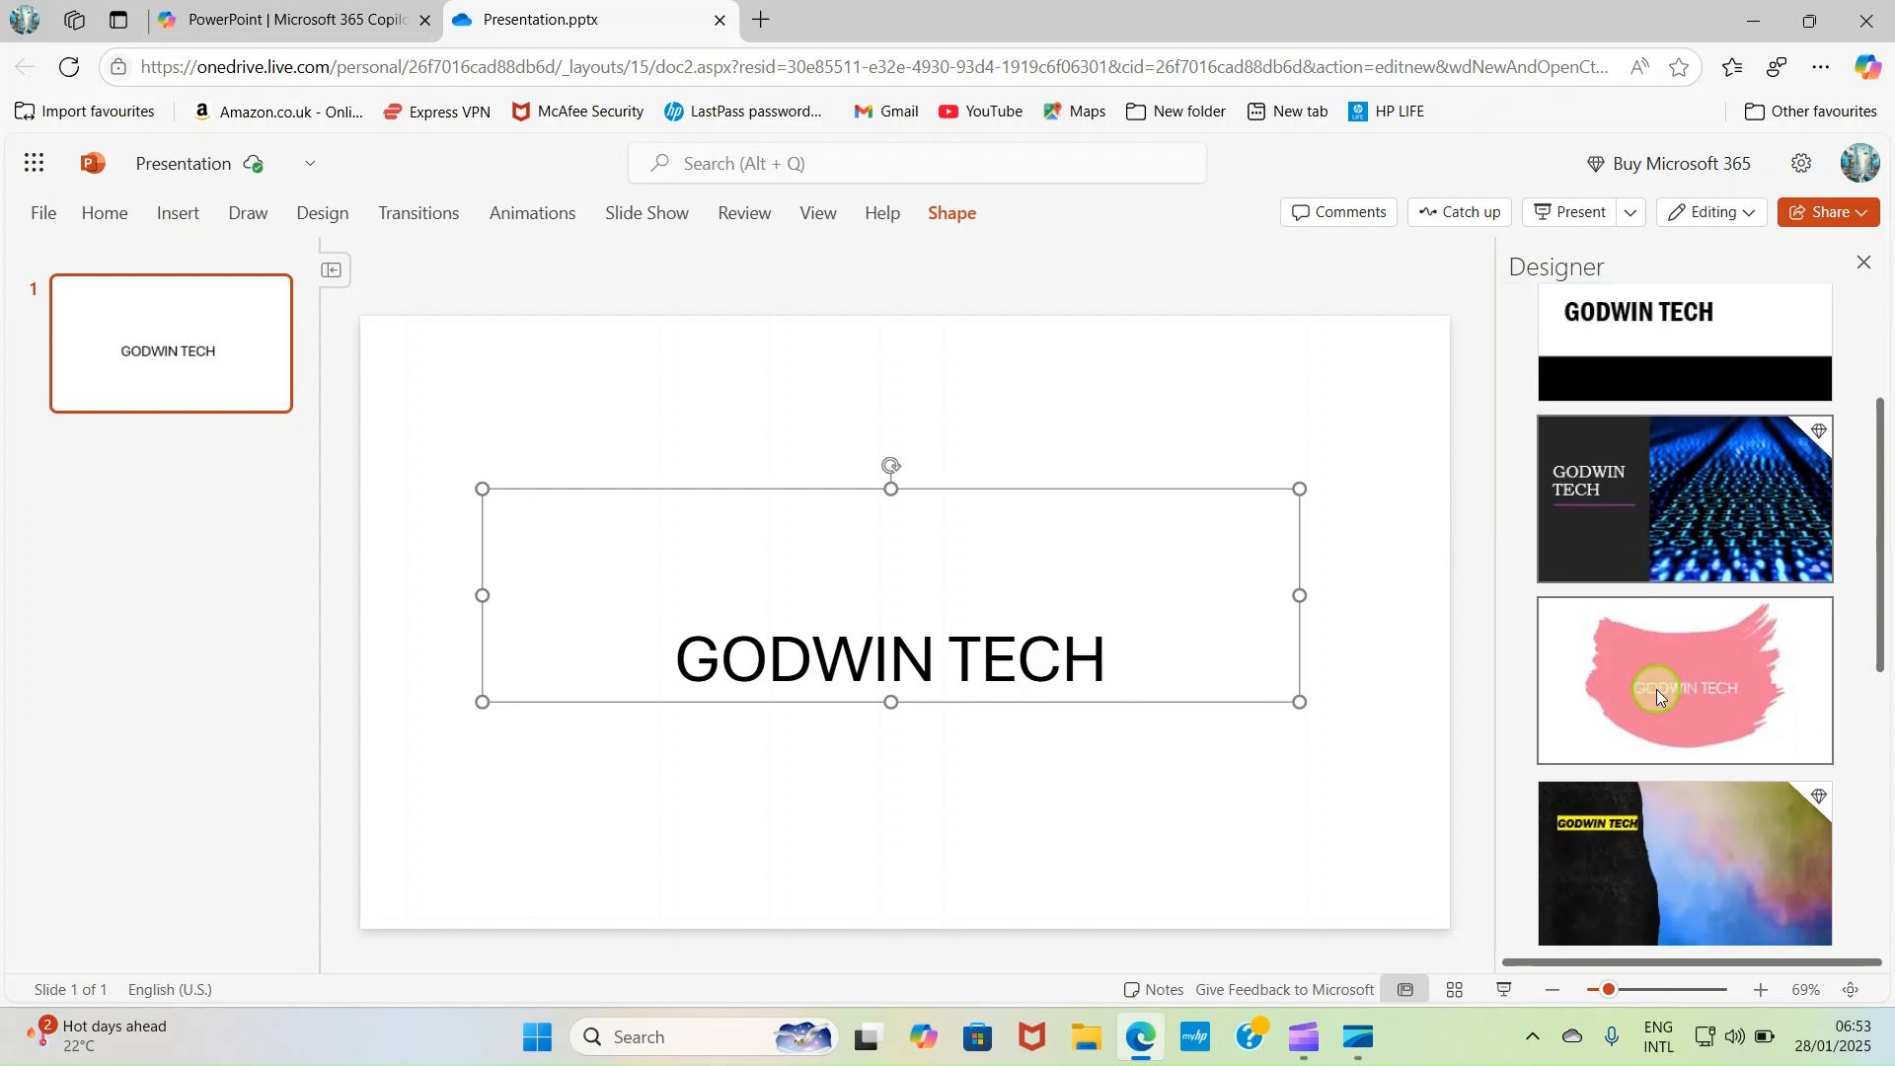
scroll(1658, 711, down, 2)
scroll(1737, 724, down, 3)
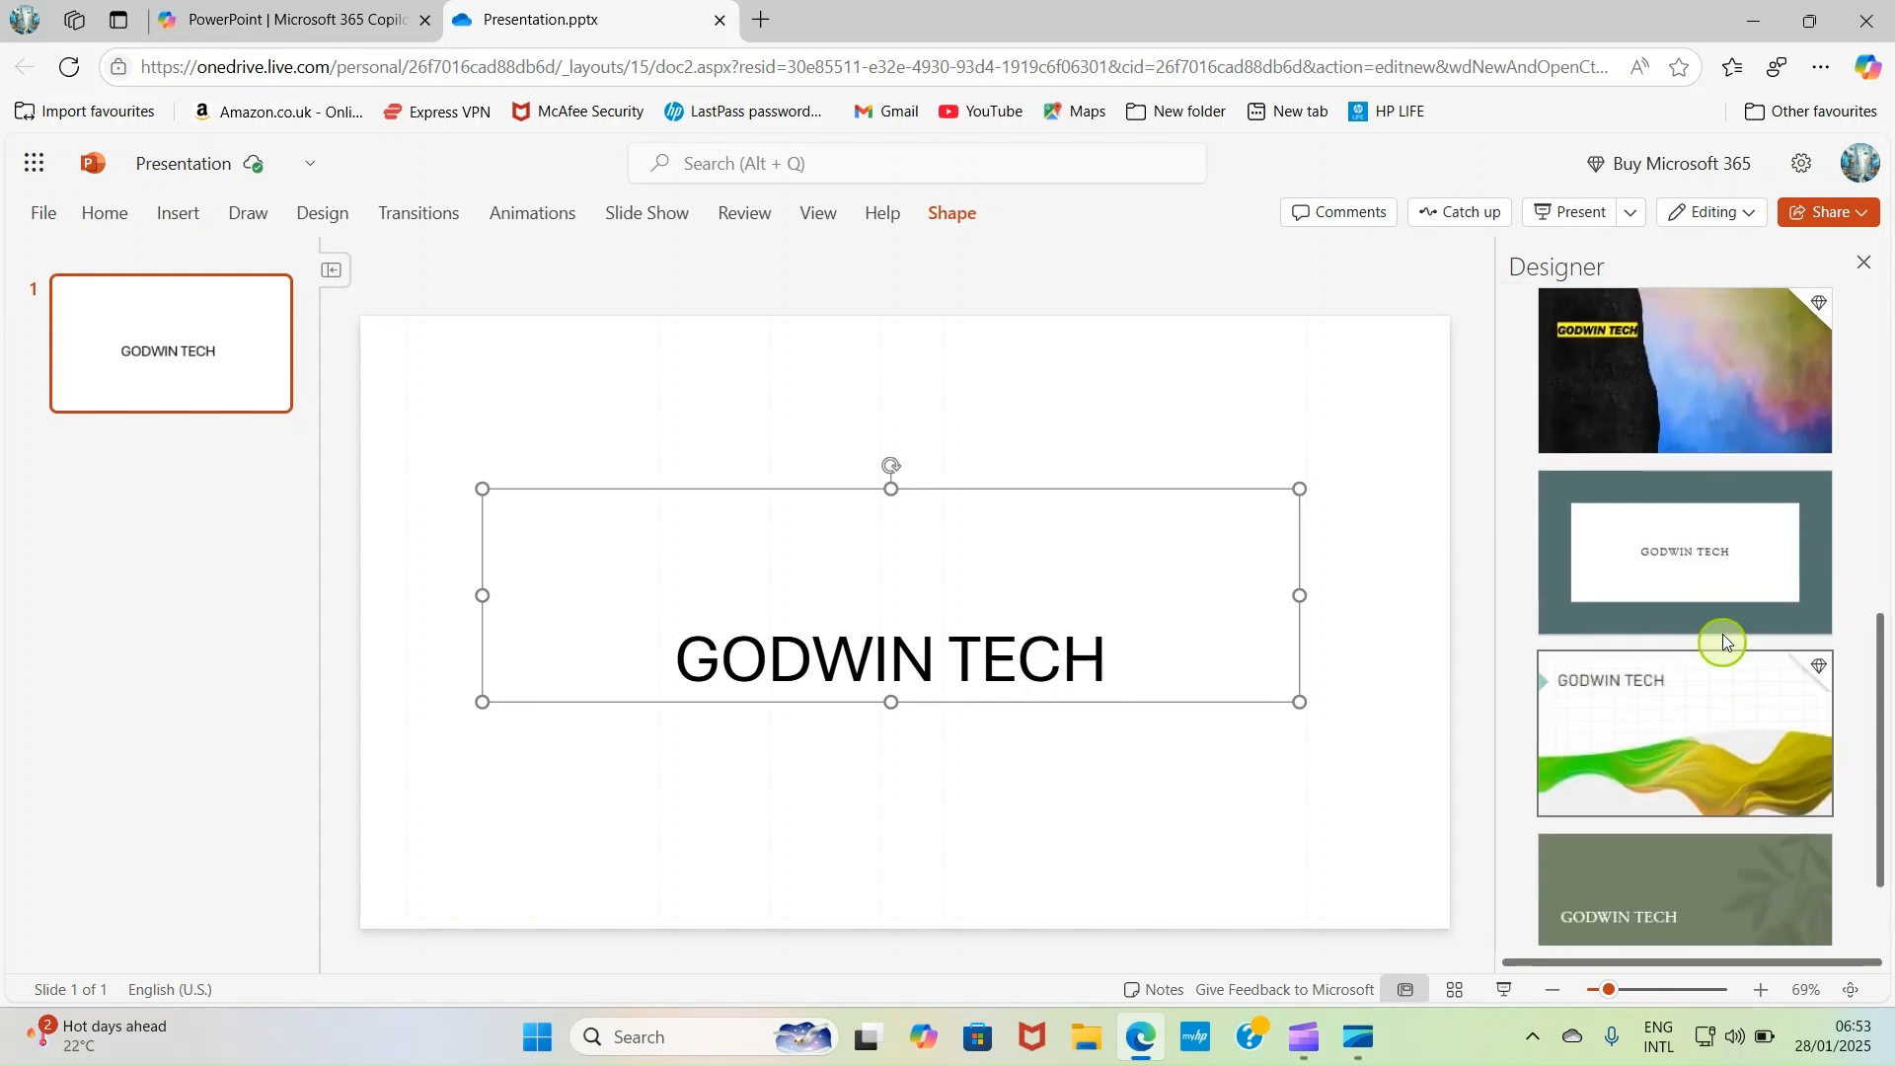
scroll(1692, 671, down, 1)
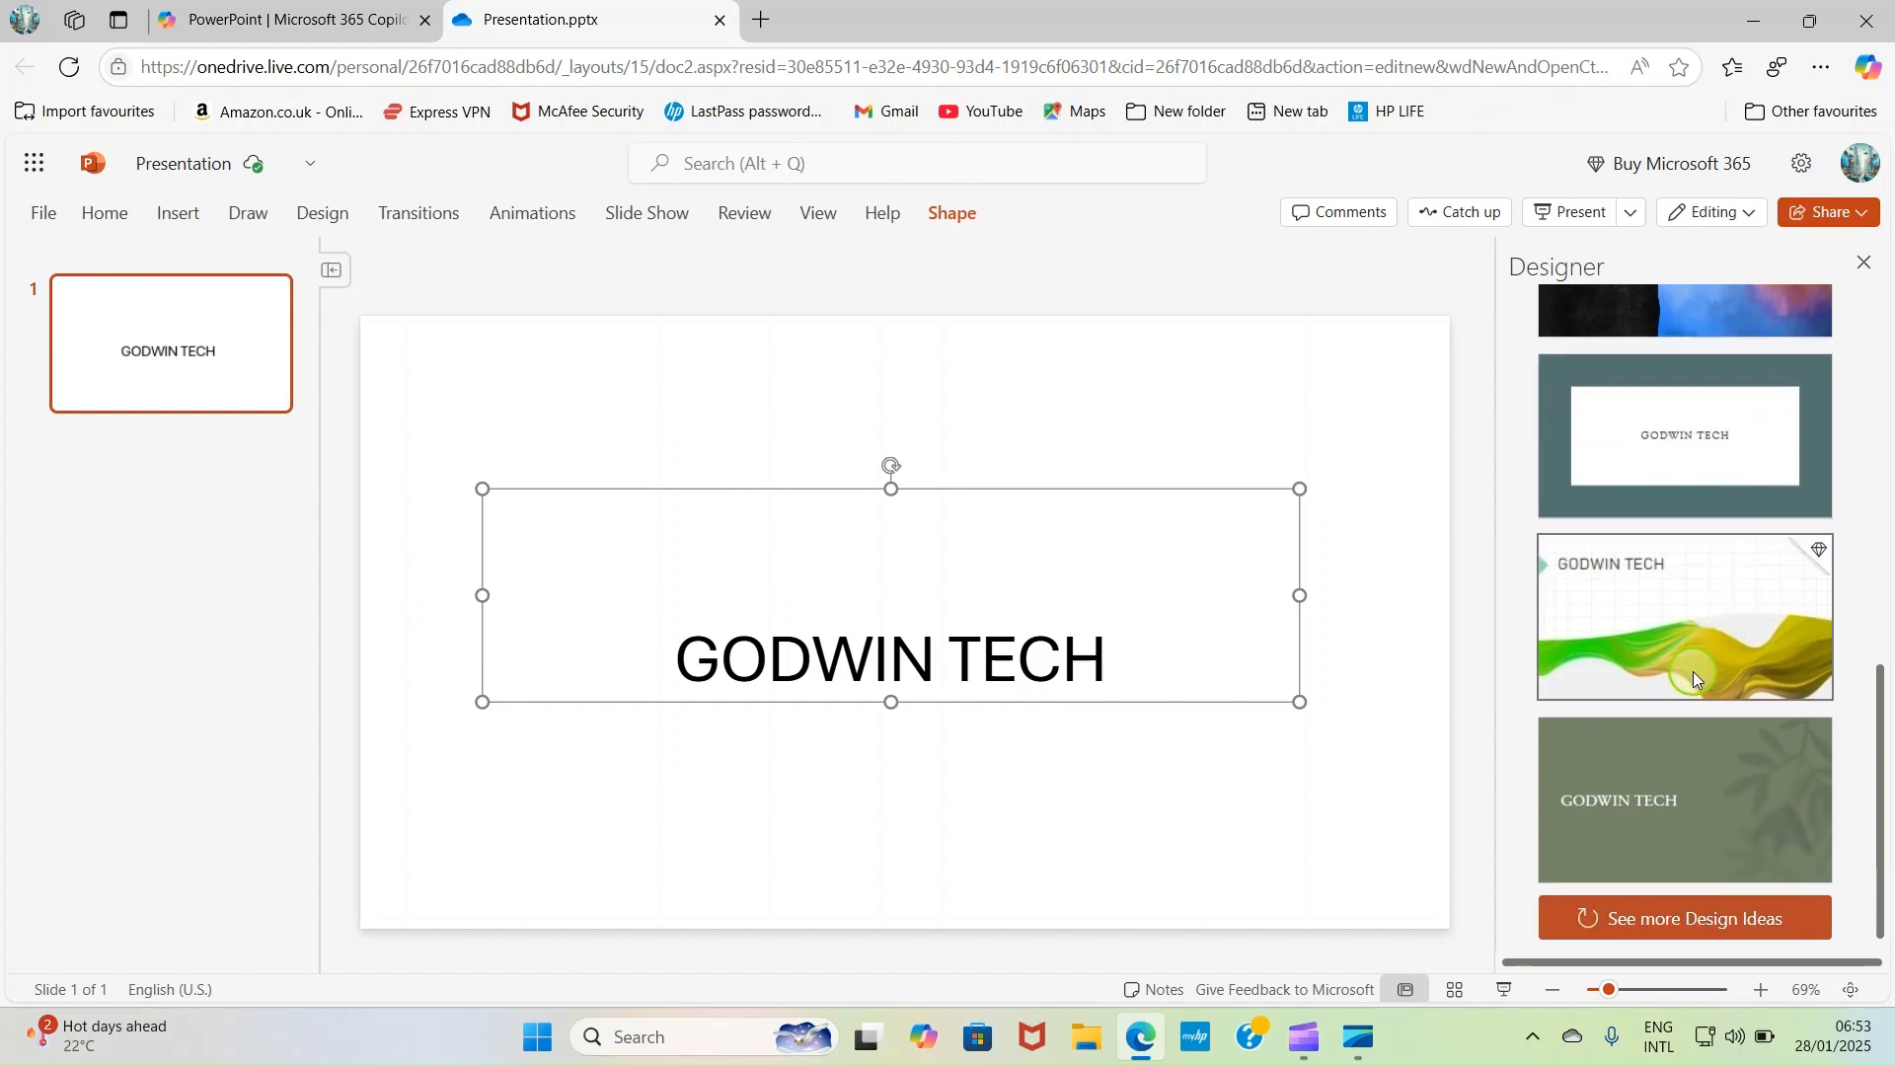
scroll(1690, 697, up, 5)
scroll(1690, 697, up, 3)
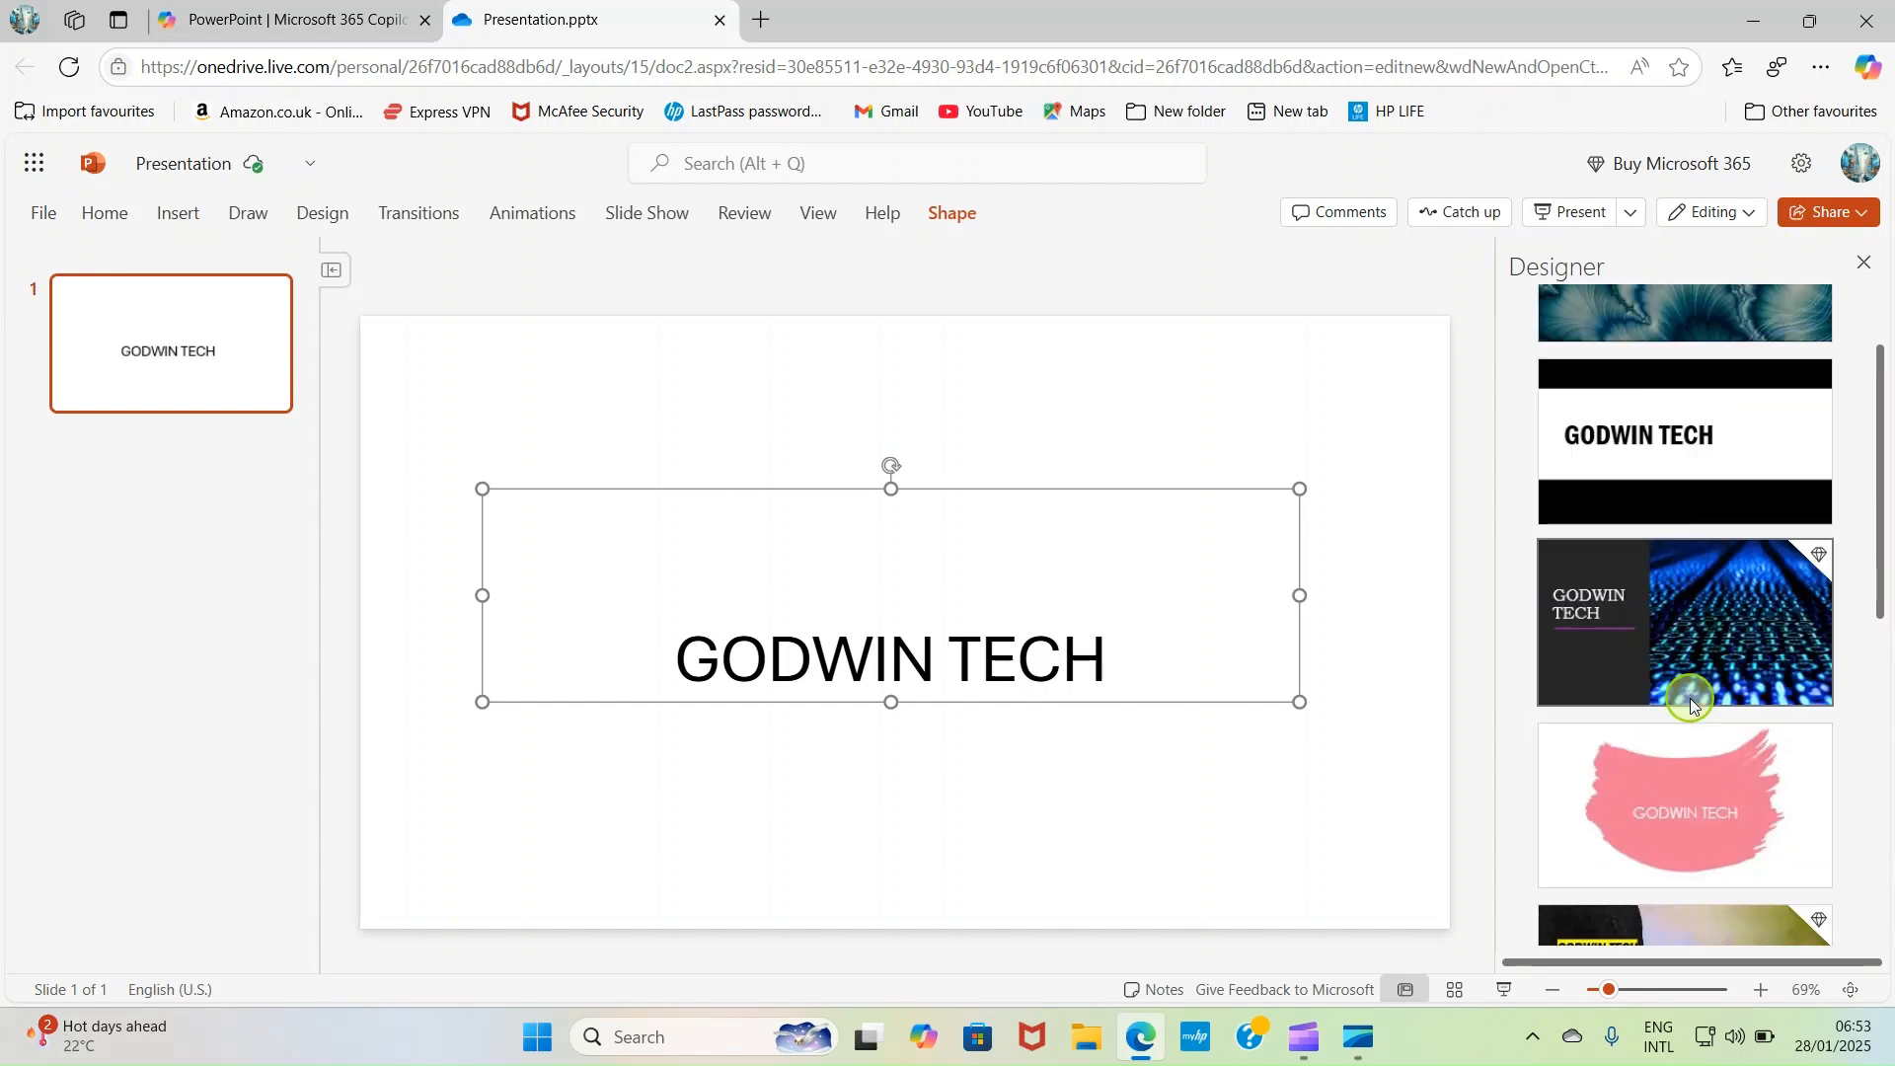
click(1645, 548)
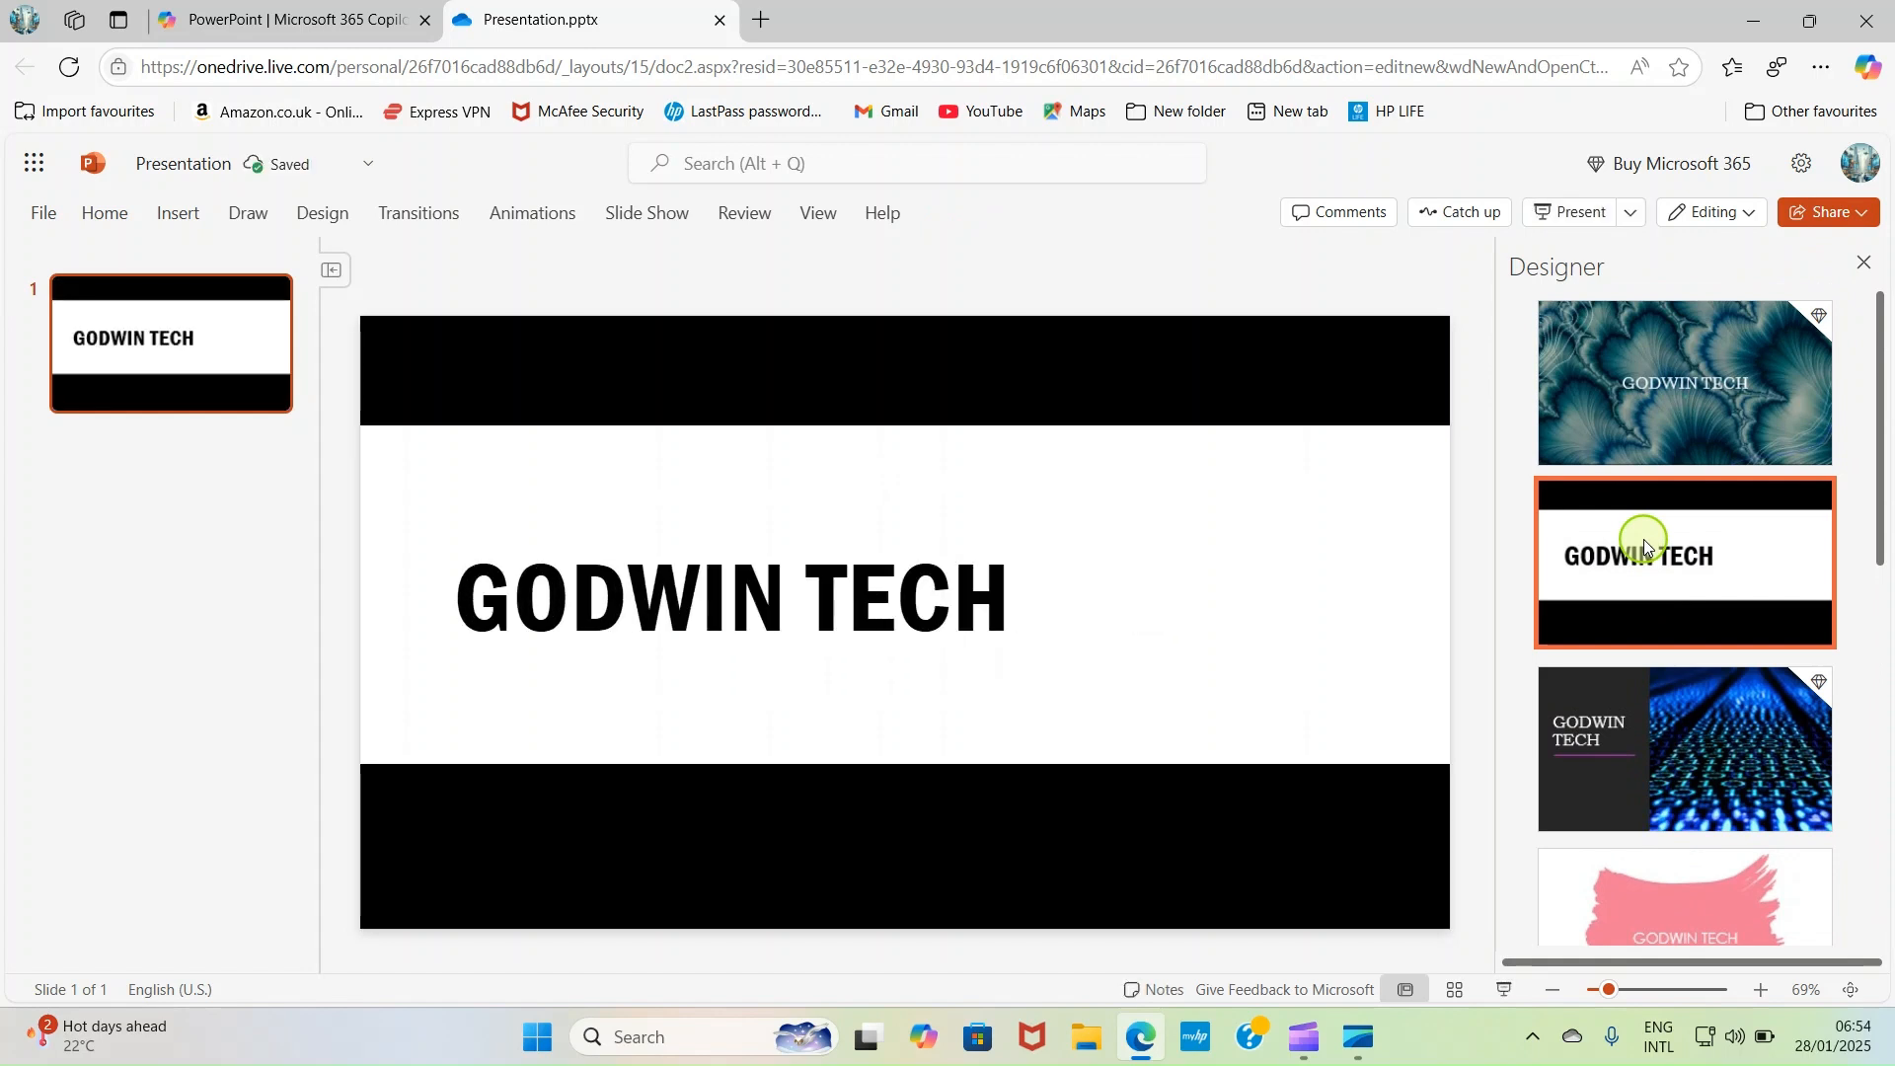
- Move the title text box rightward so the title sits closer to the slide's centre, and select the slide's thumbnail
click(673, 584)
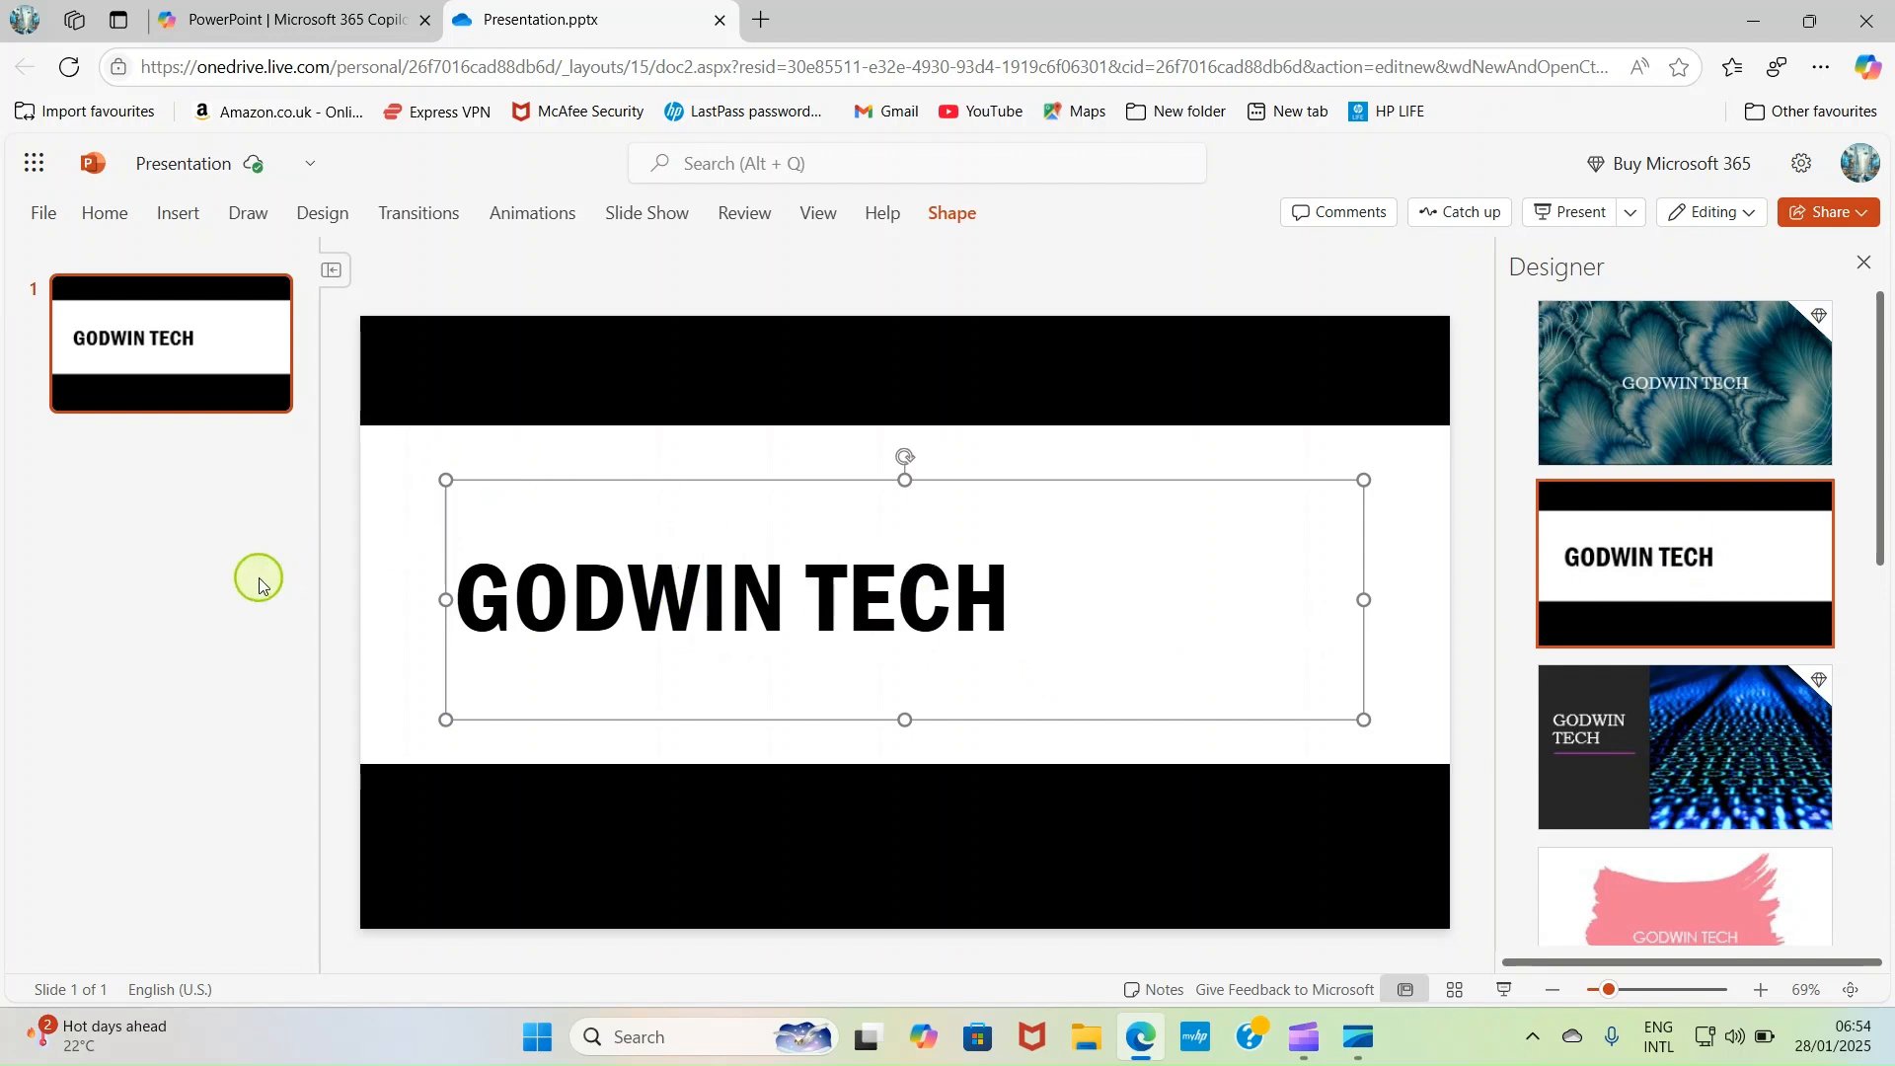
click(894, 621)
drag(842, 477, 924, 476)
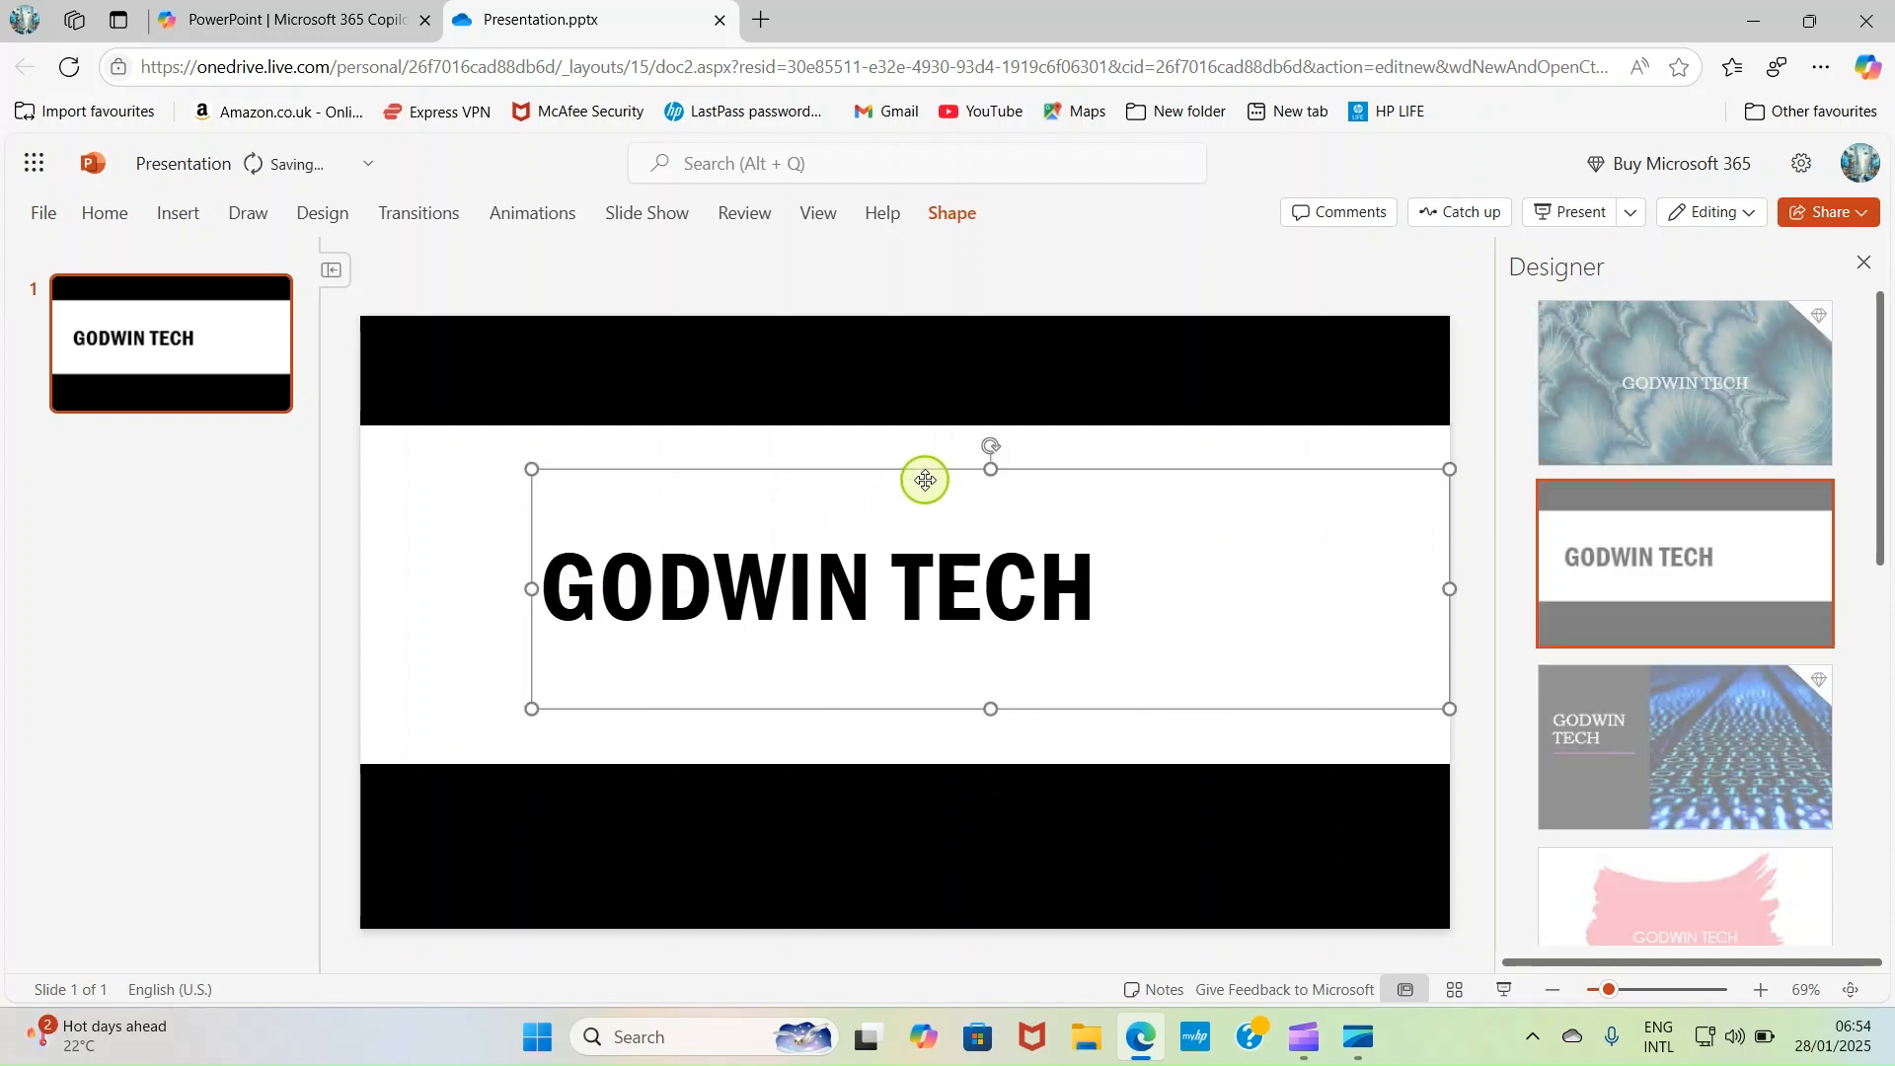
click(731, 881)
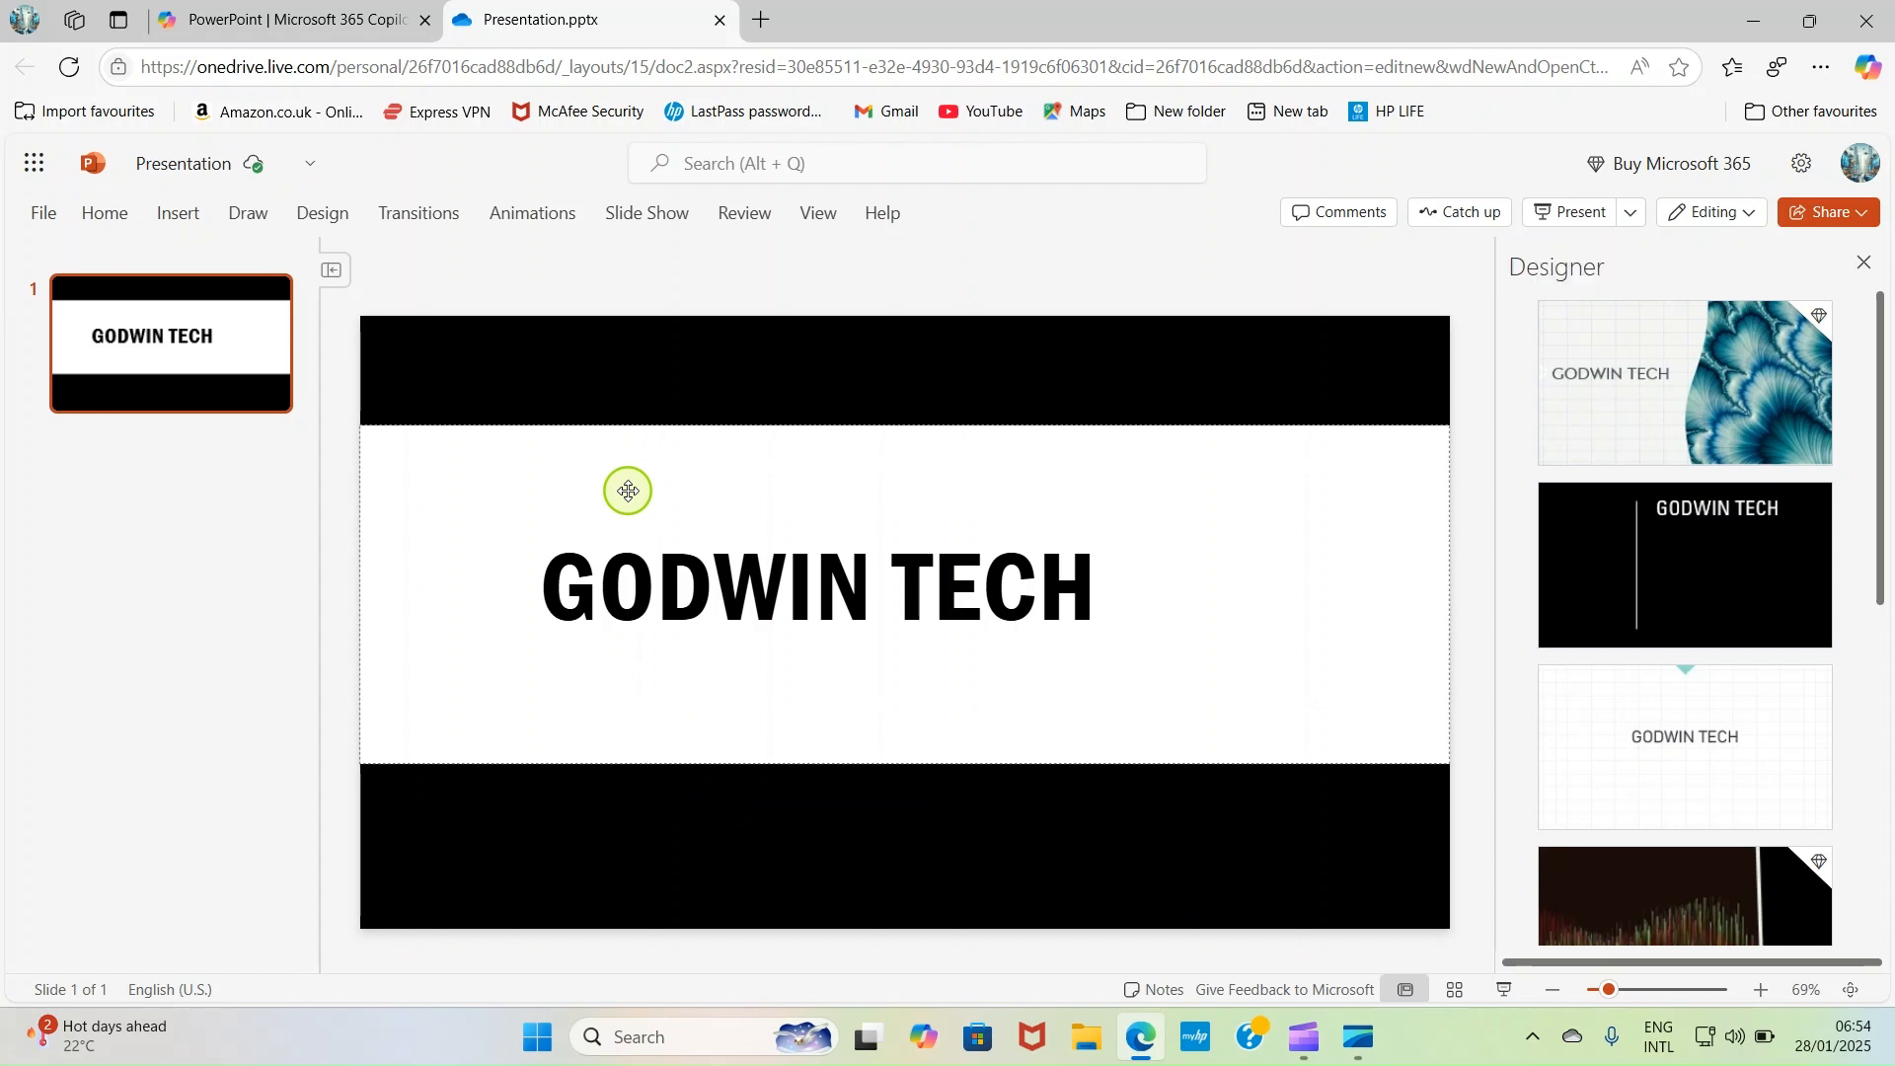
click(169, 385)
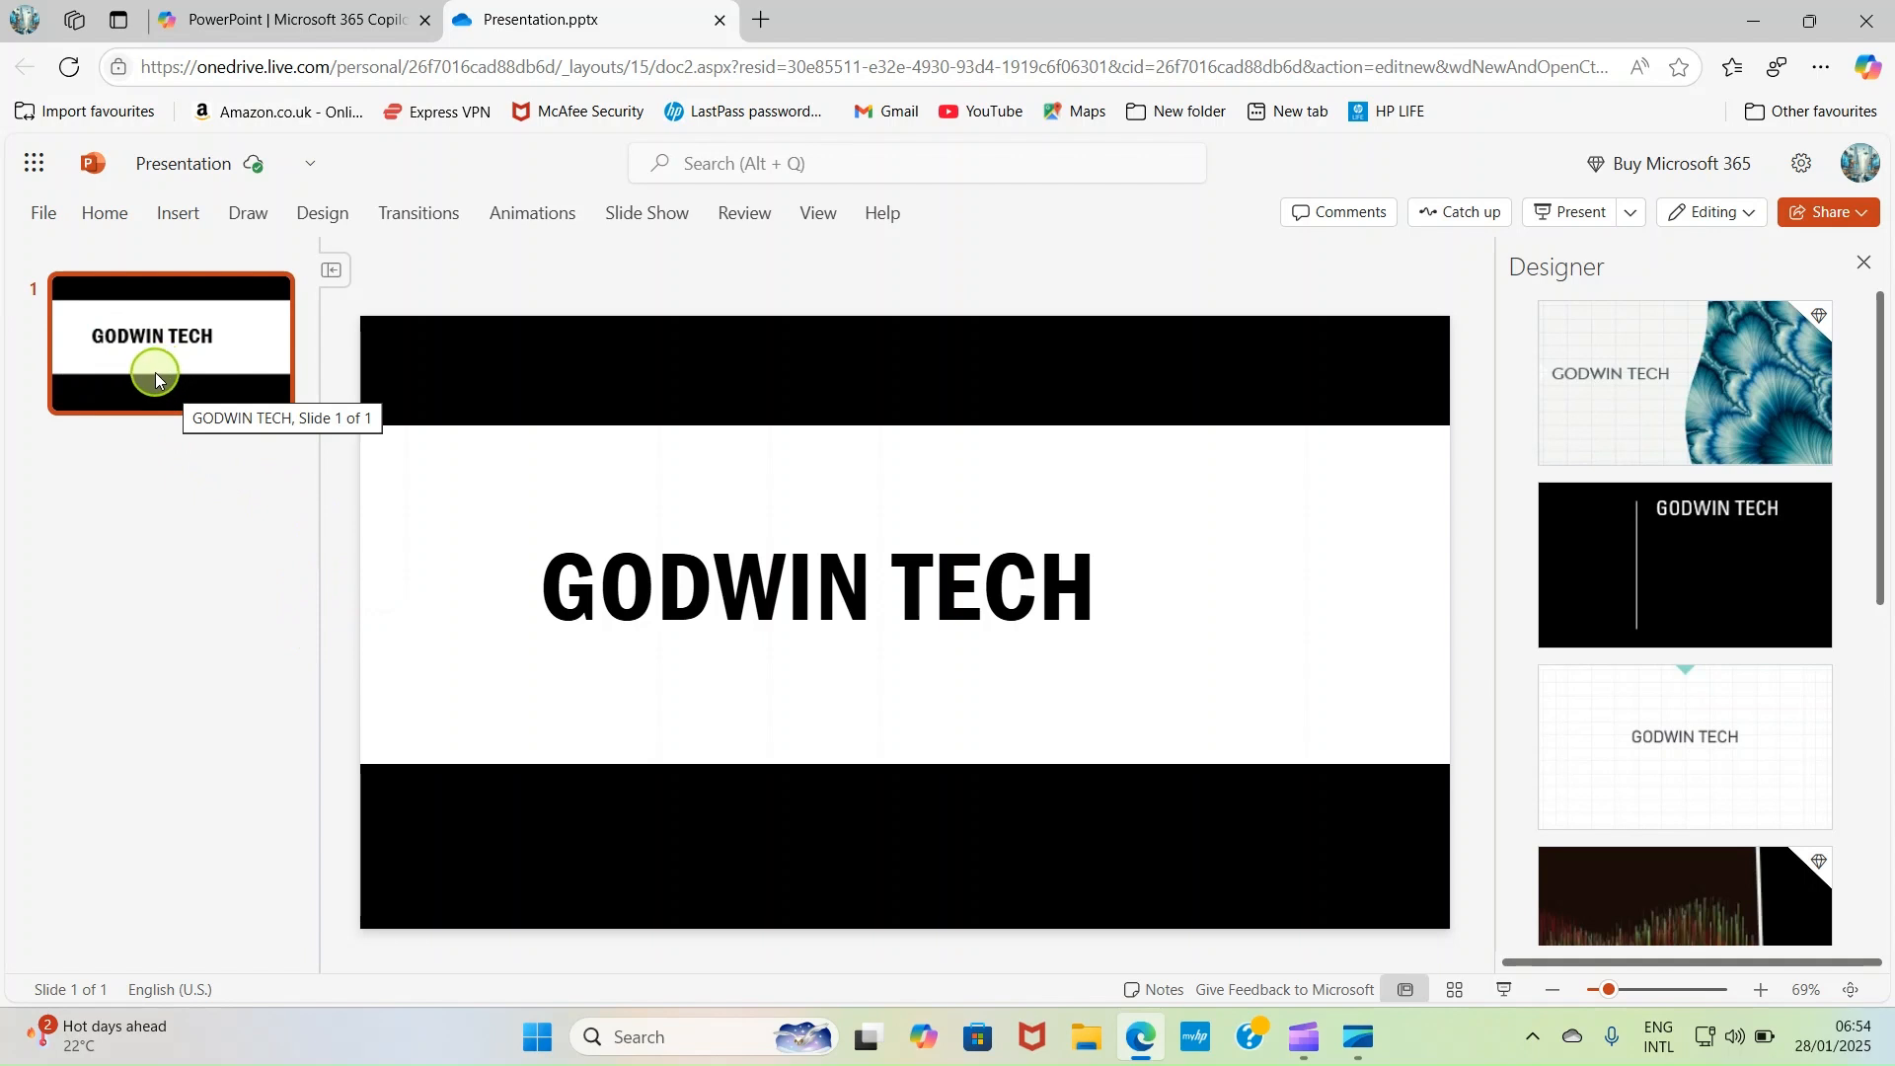
- Add a second slide after the GODWIN TECH slide and enter OUR SERVICES as its title
click(179, 222)
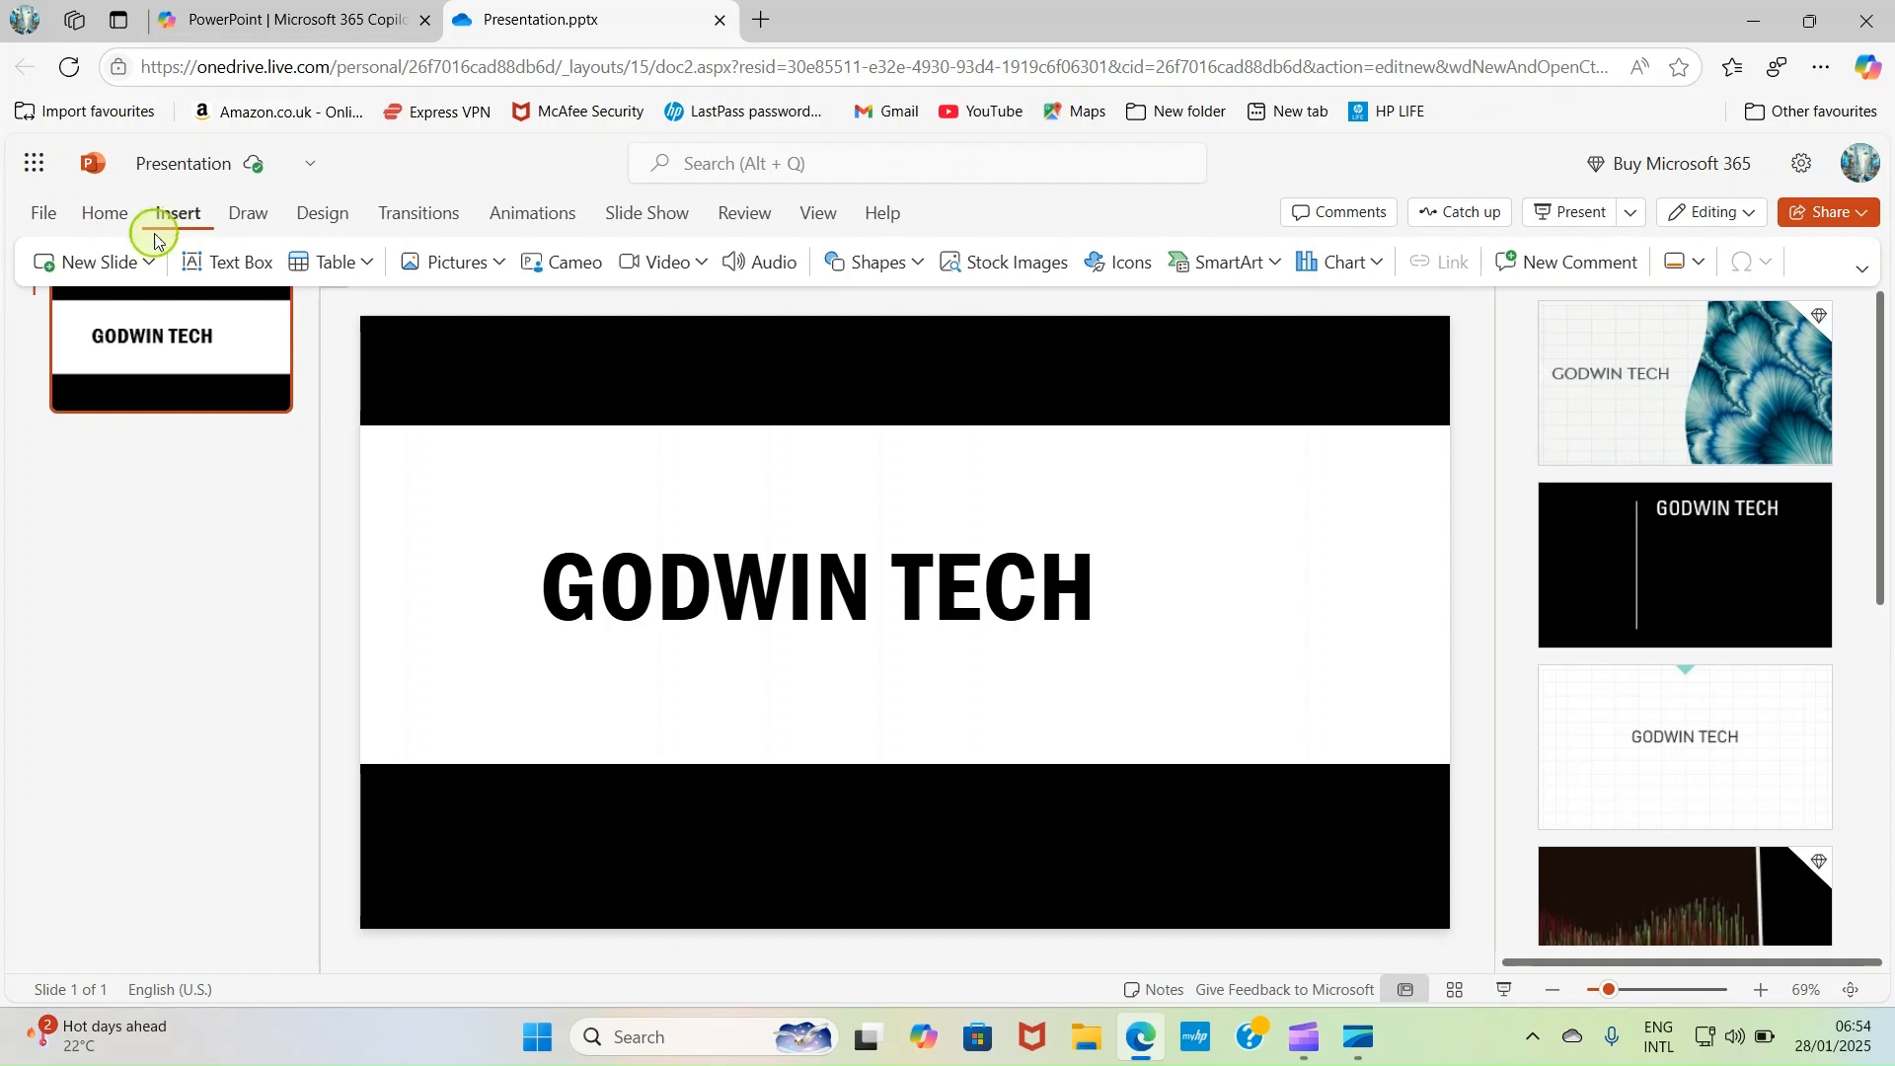
click(79, 273)
click(79, 272)
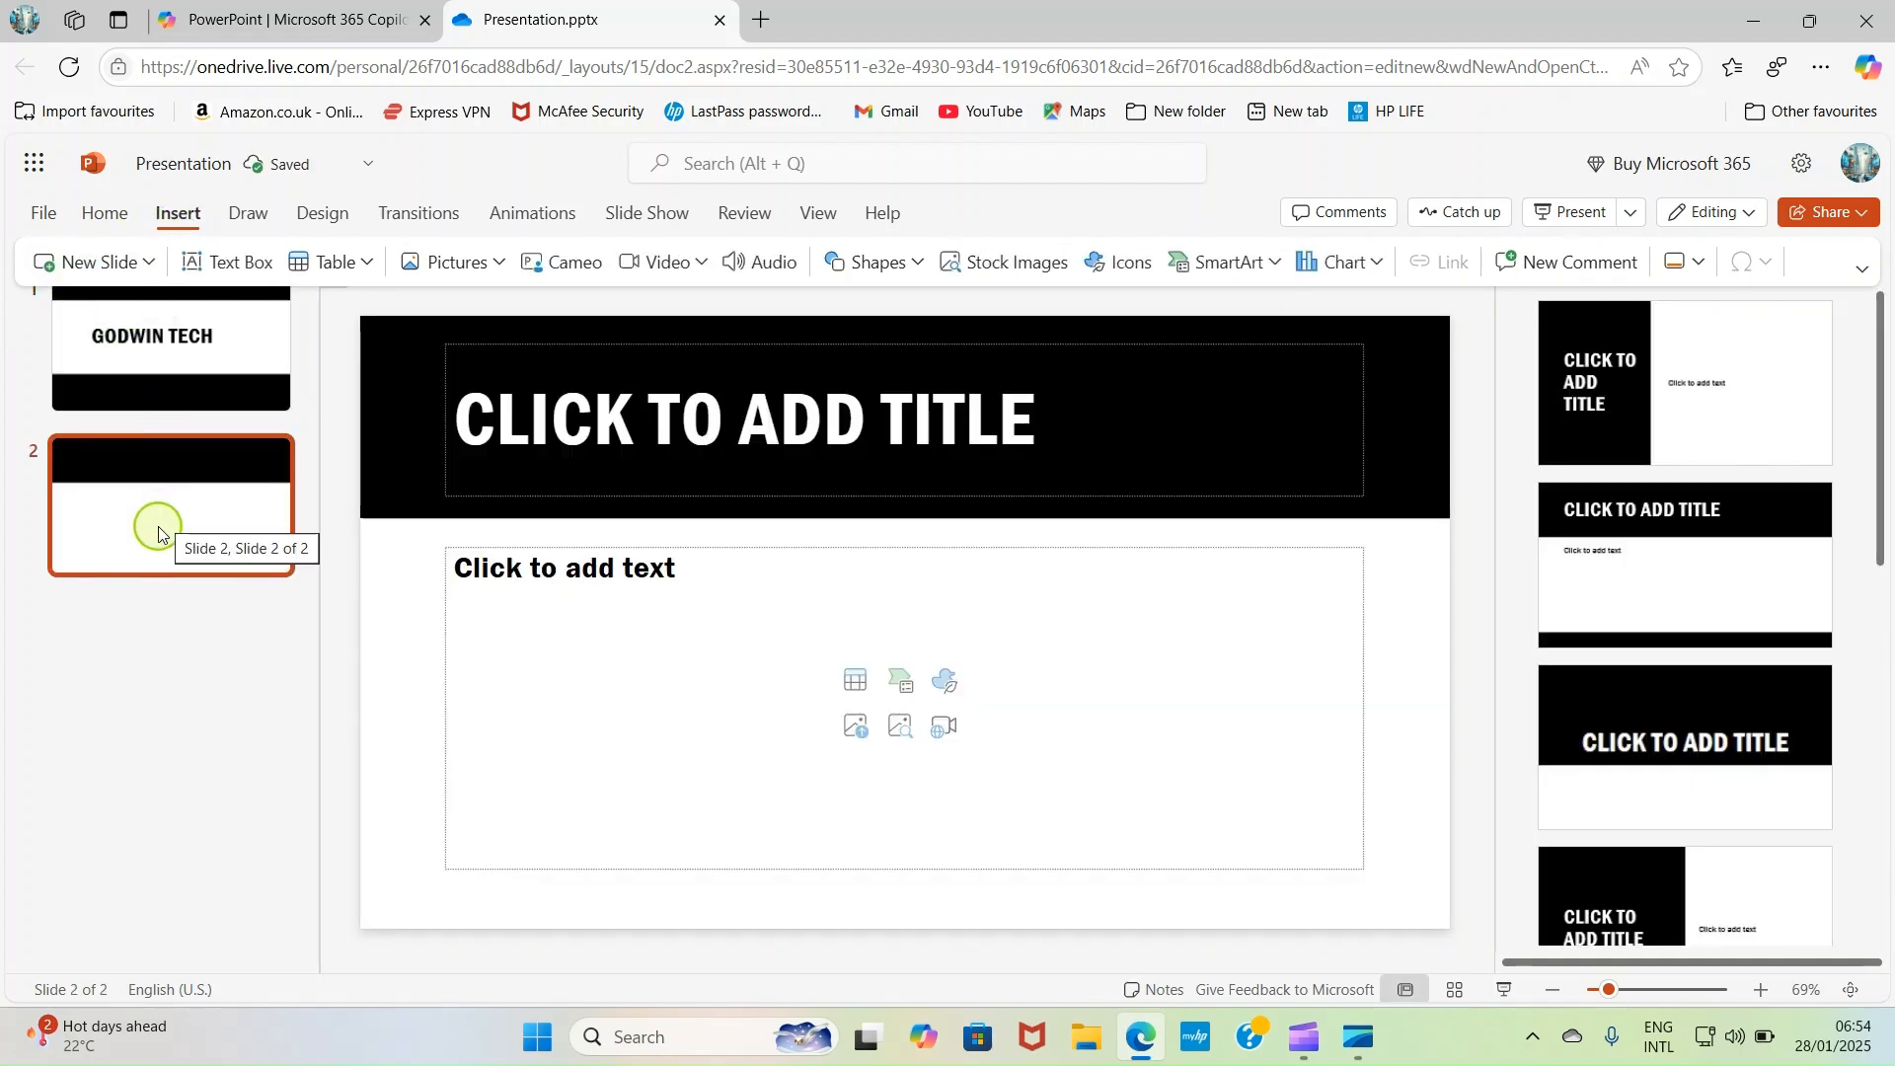
click(823, 402)
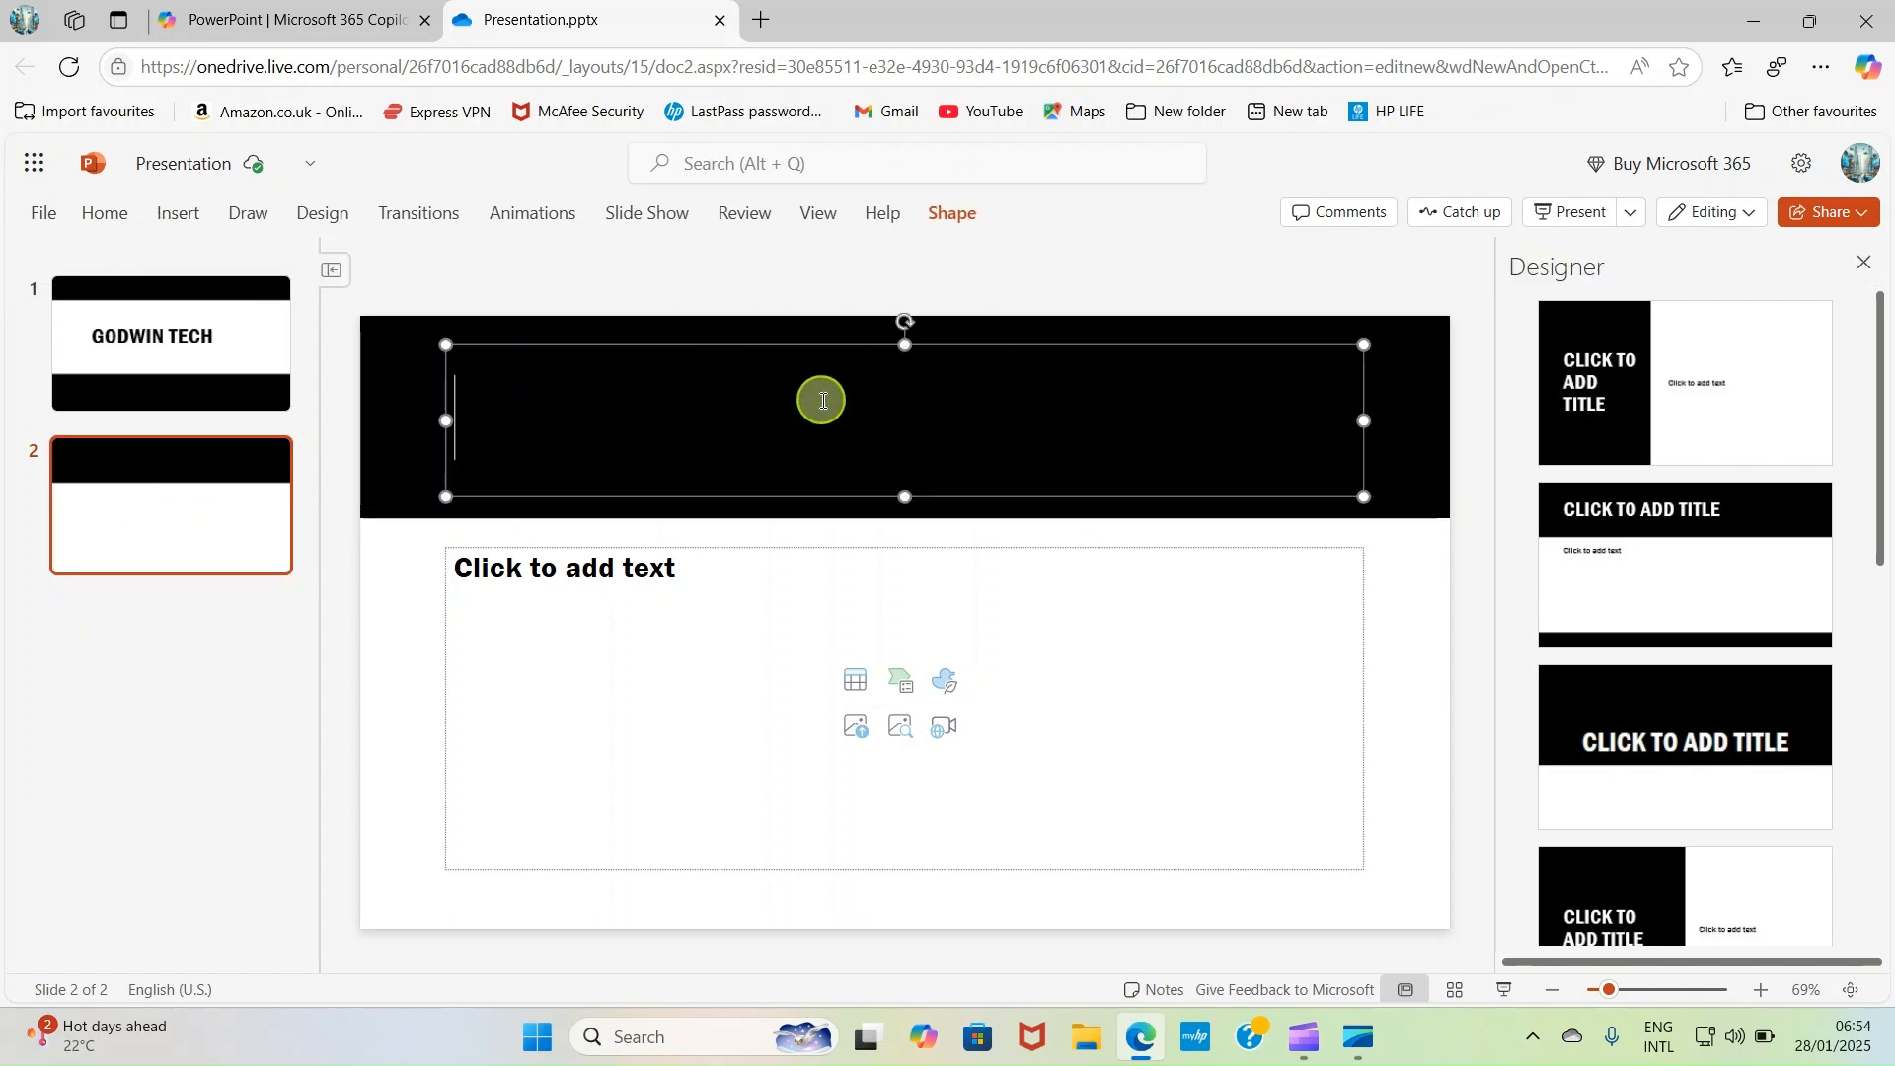
text(OUR SERVICES)
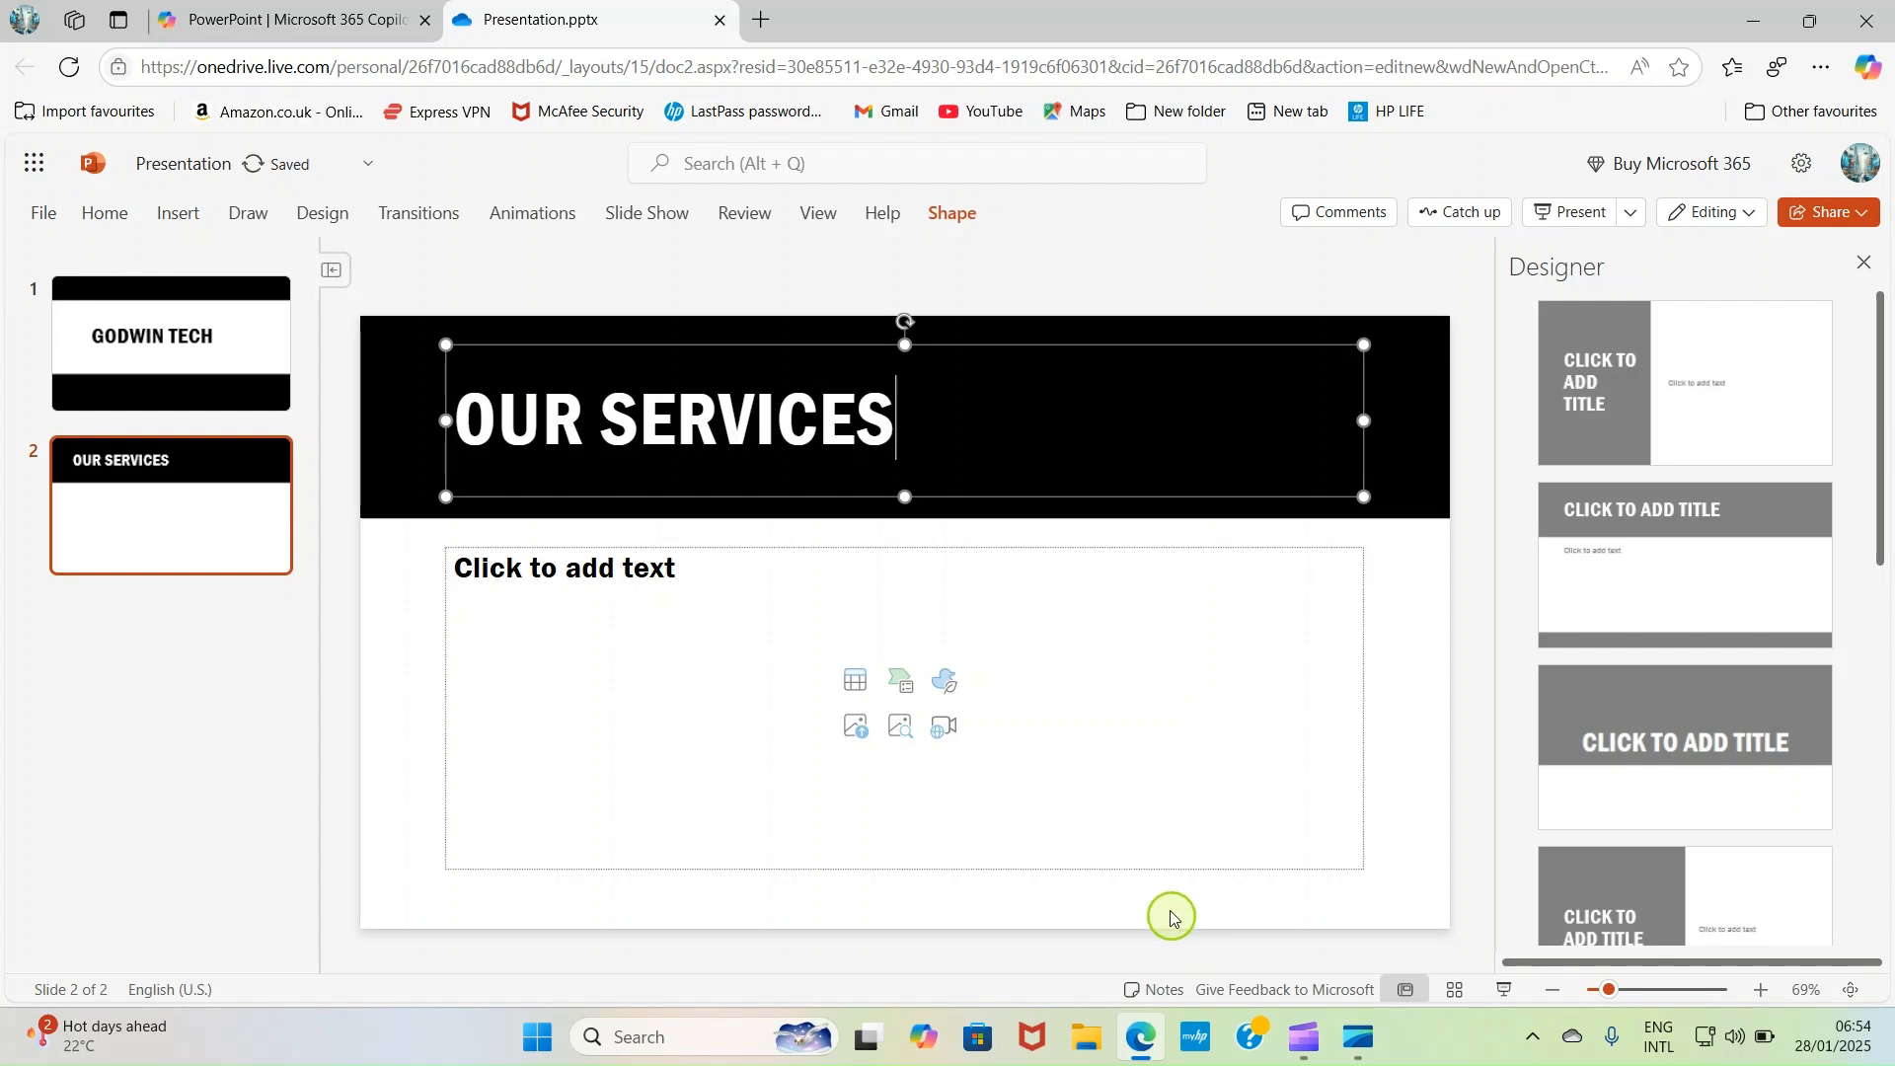
click(1135, 765)
- Centre the OUR SERVICES title text horizontally in its box and deselect the slide's placeholders
click(725, 423)
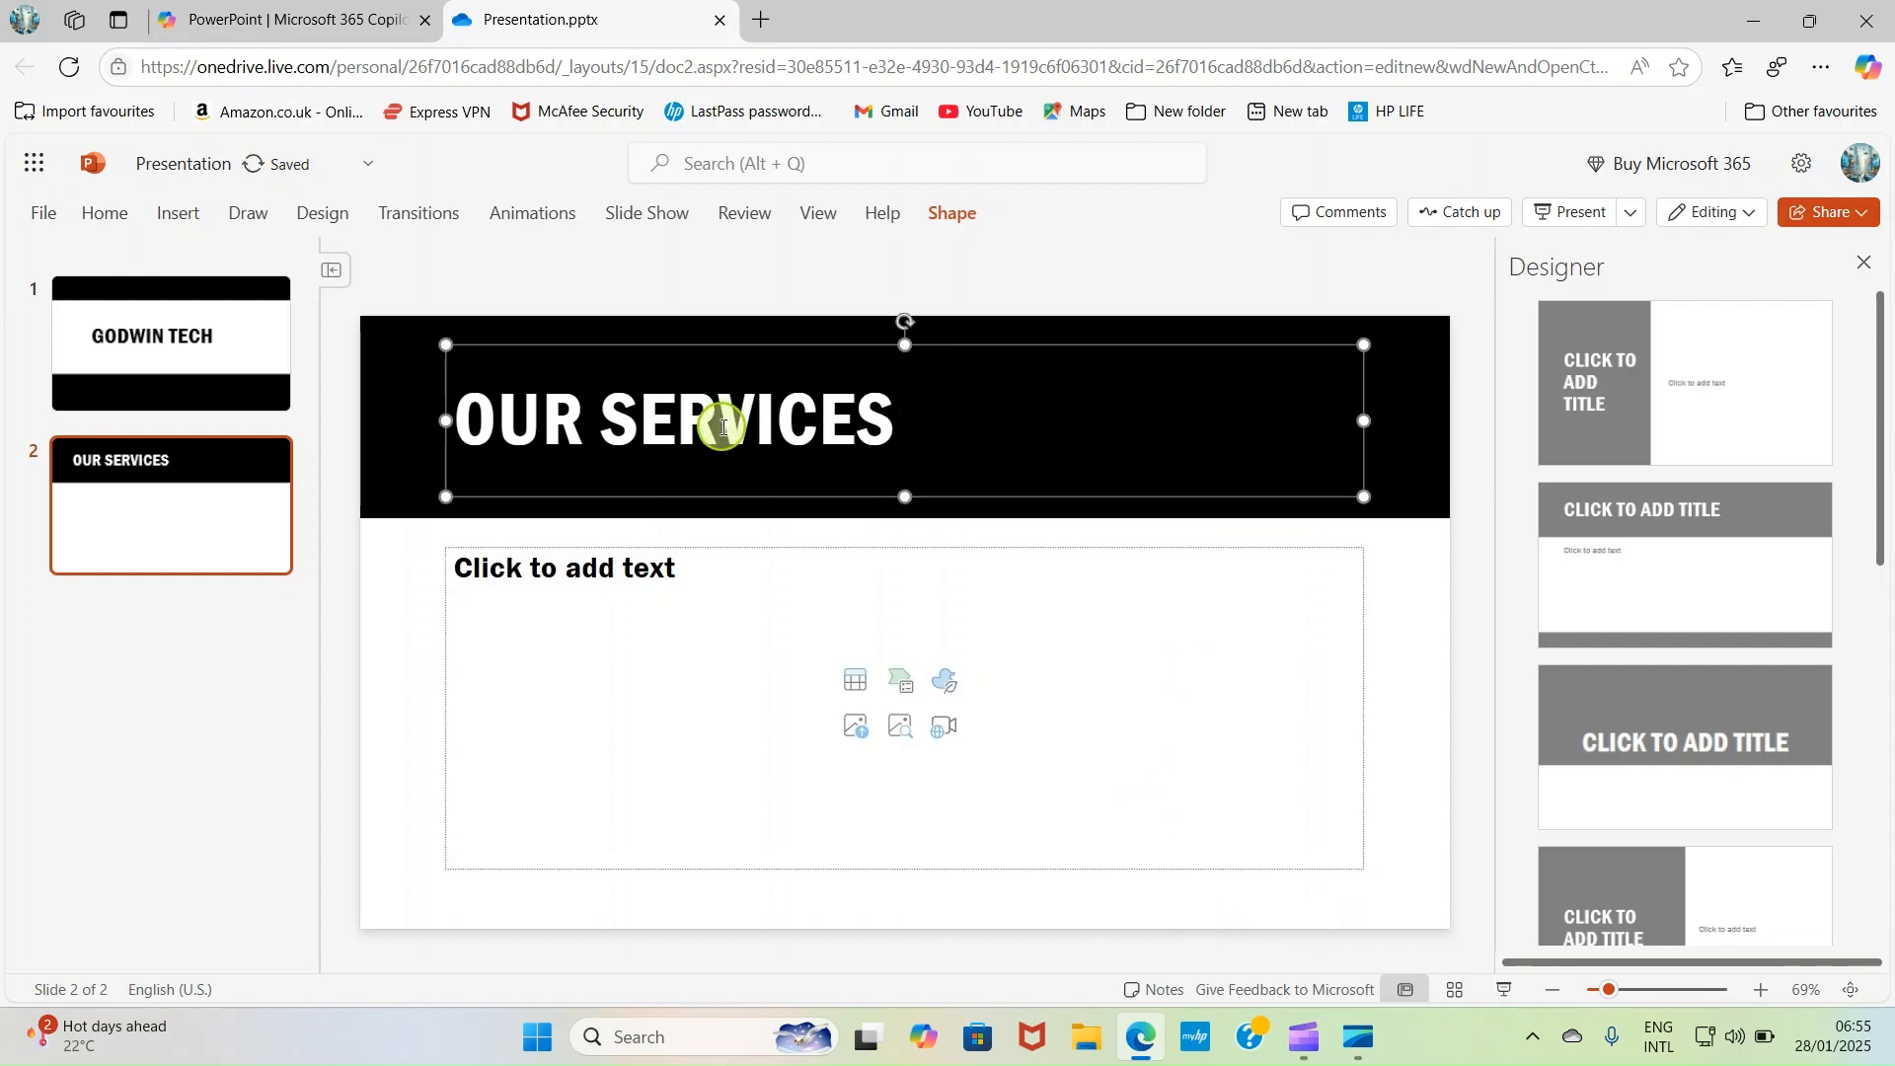
click(101, 214)
click(104, 215)
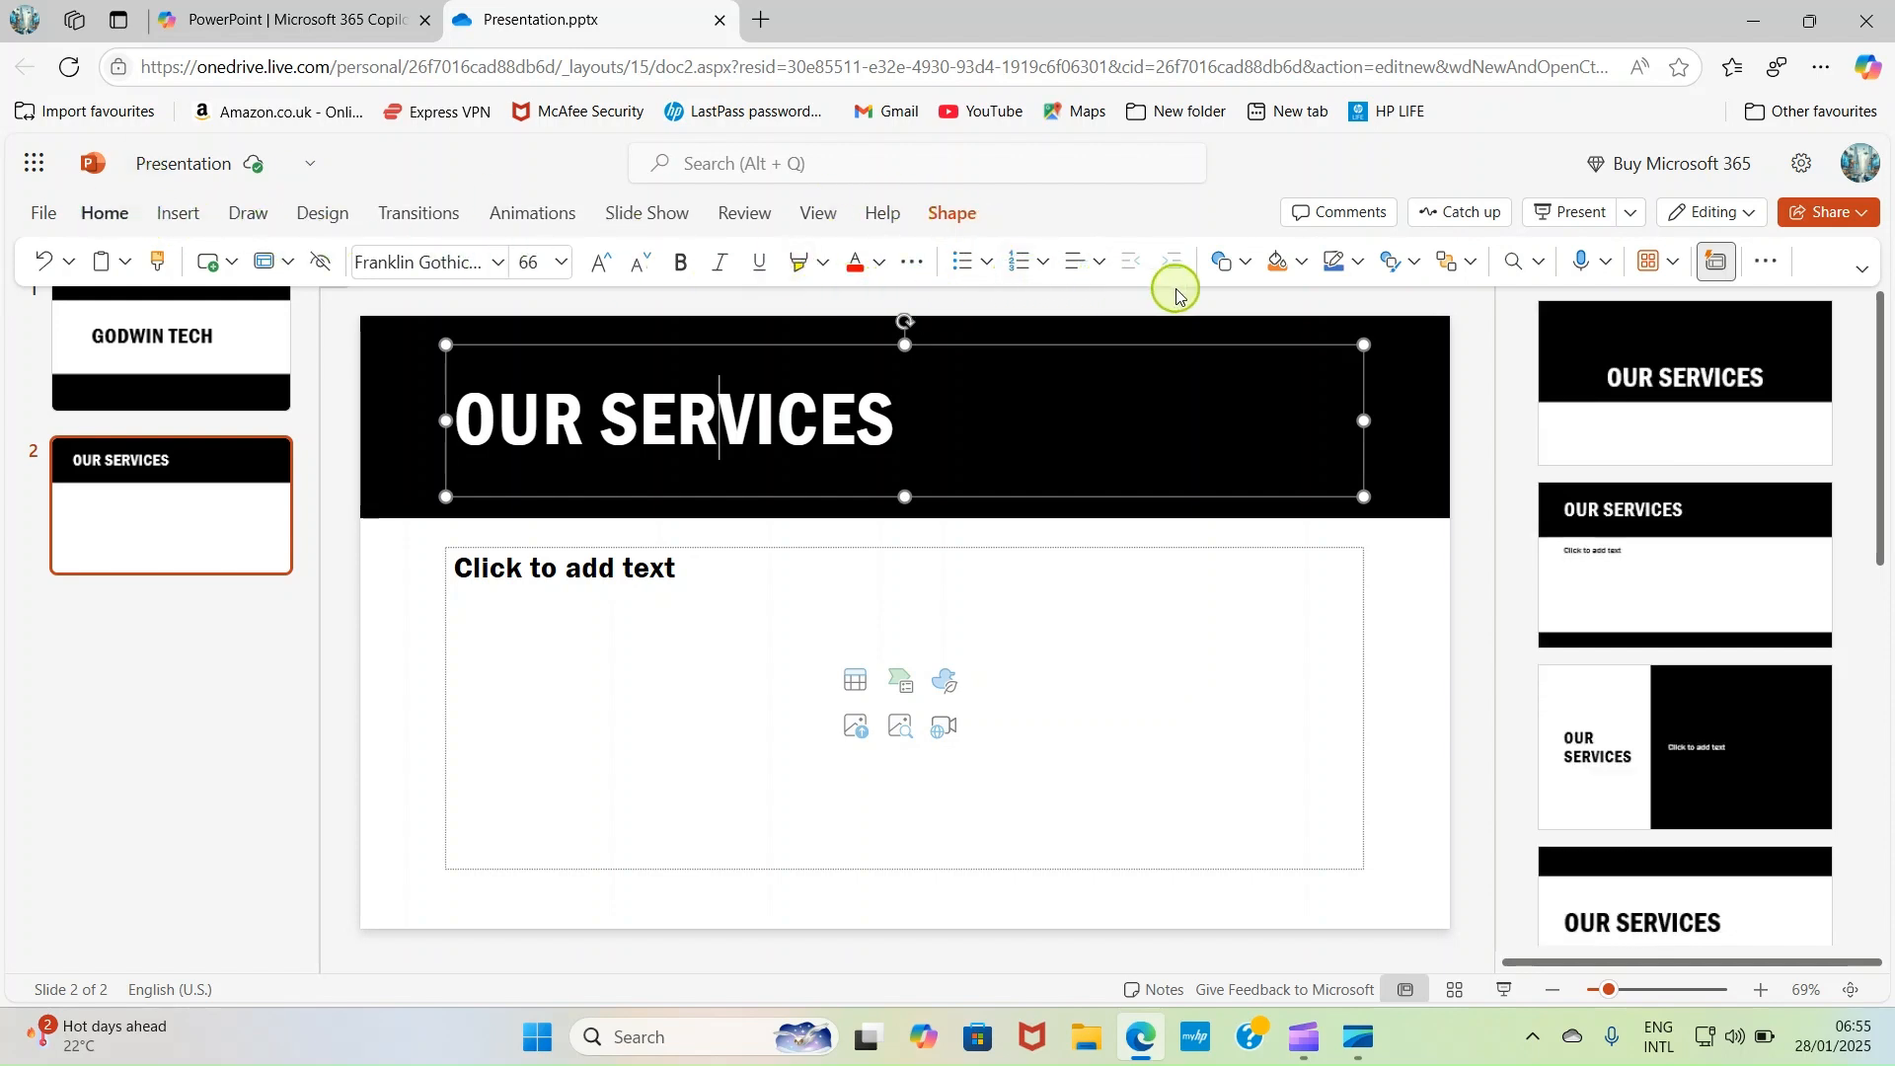
click(1102, 265)
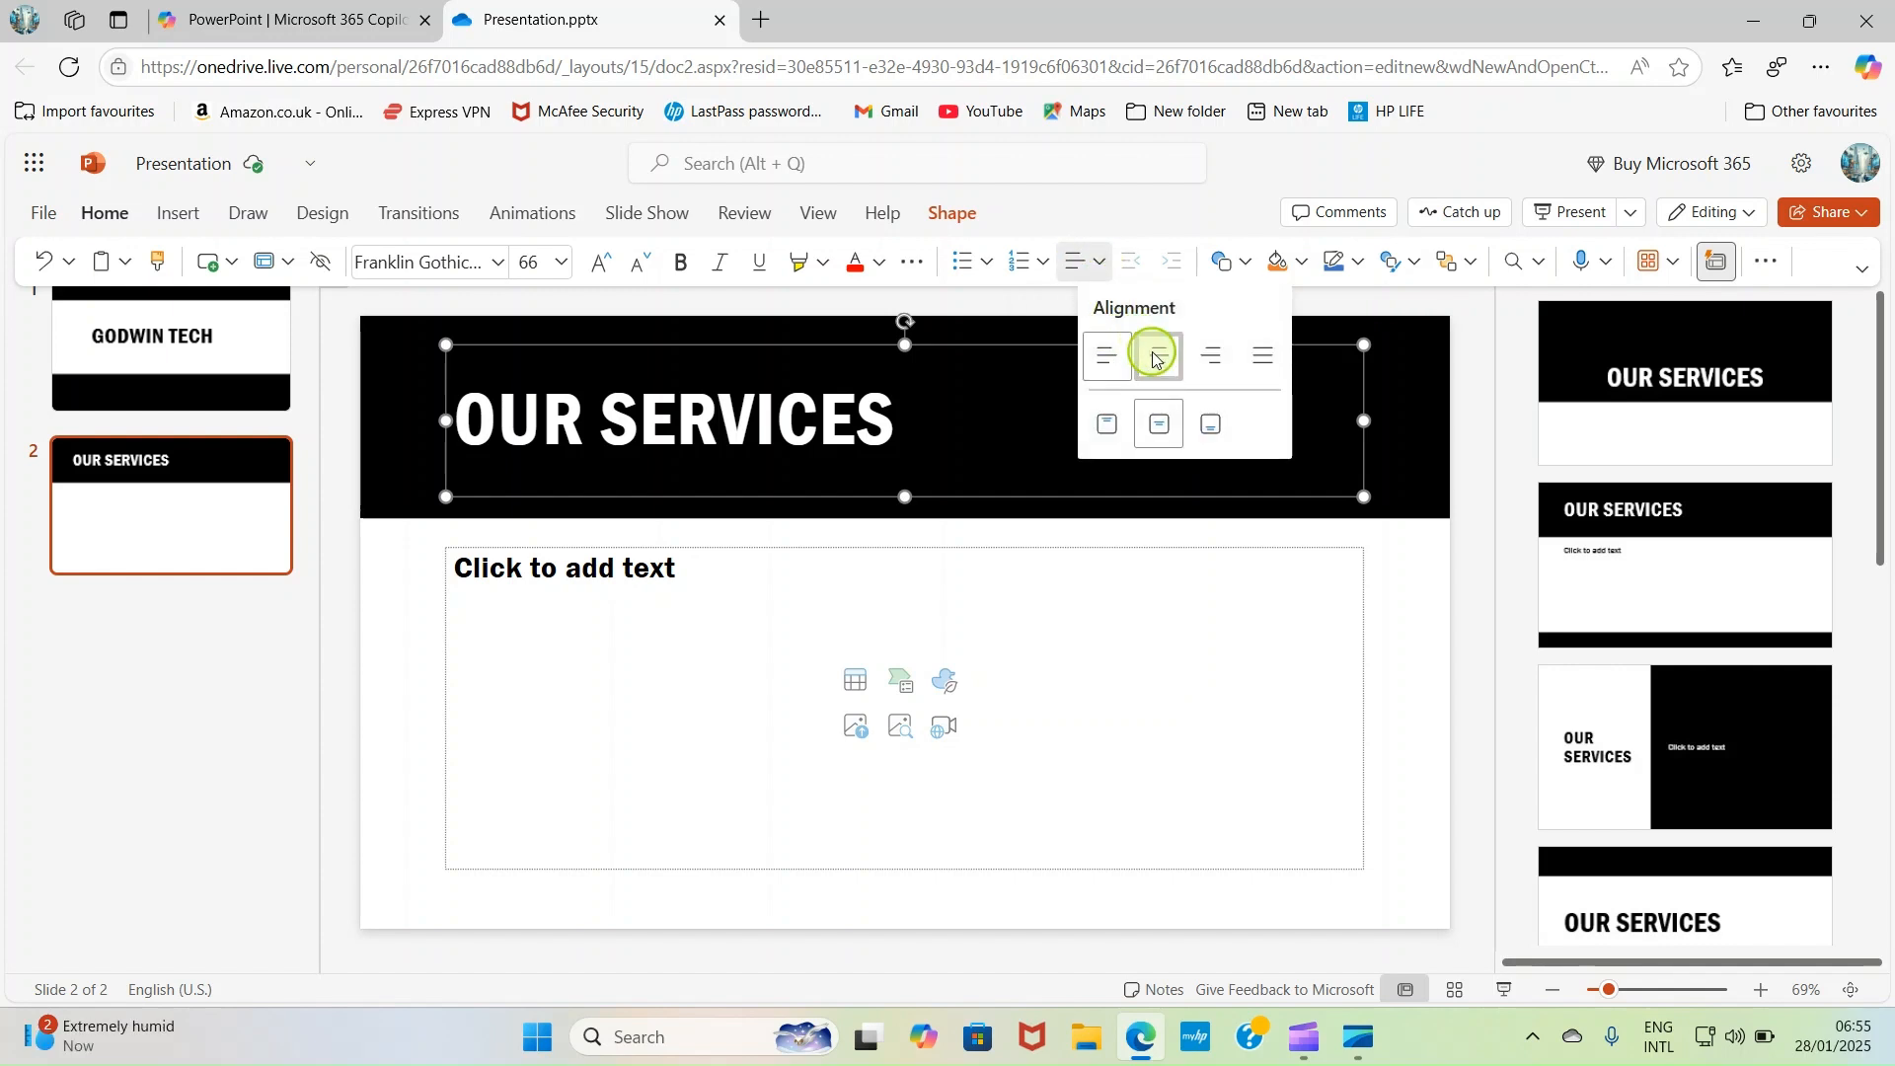
click(1152, 358)
click(1299, 655)
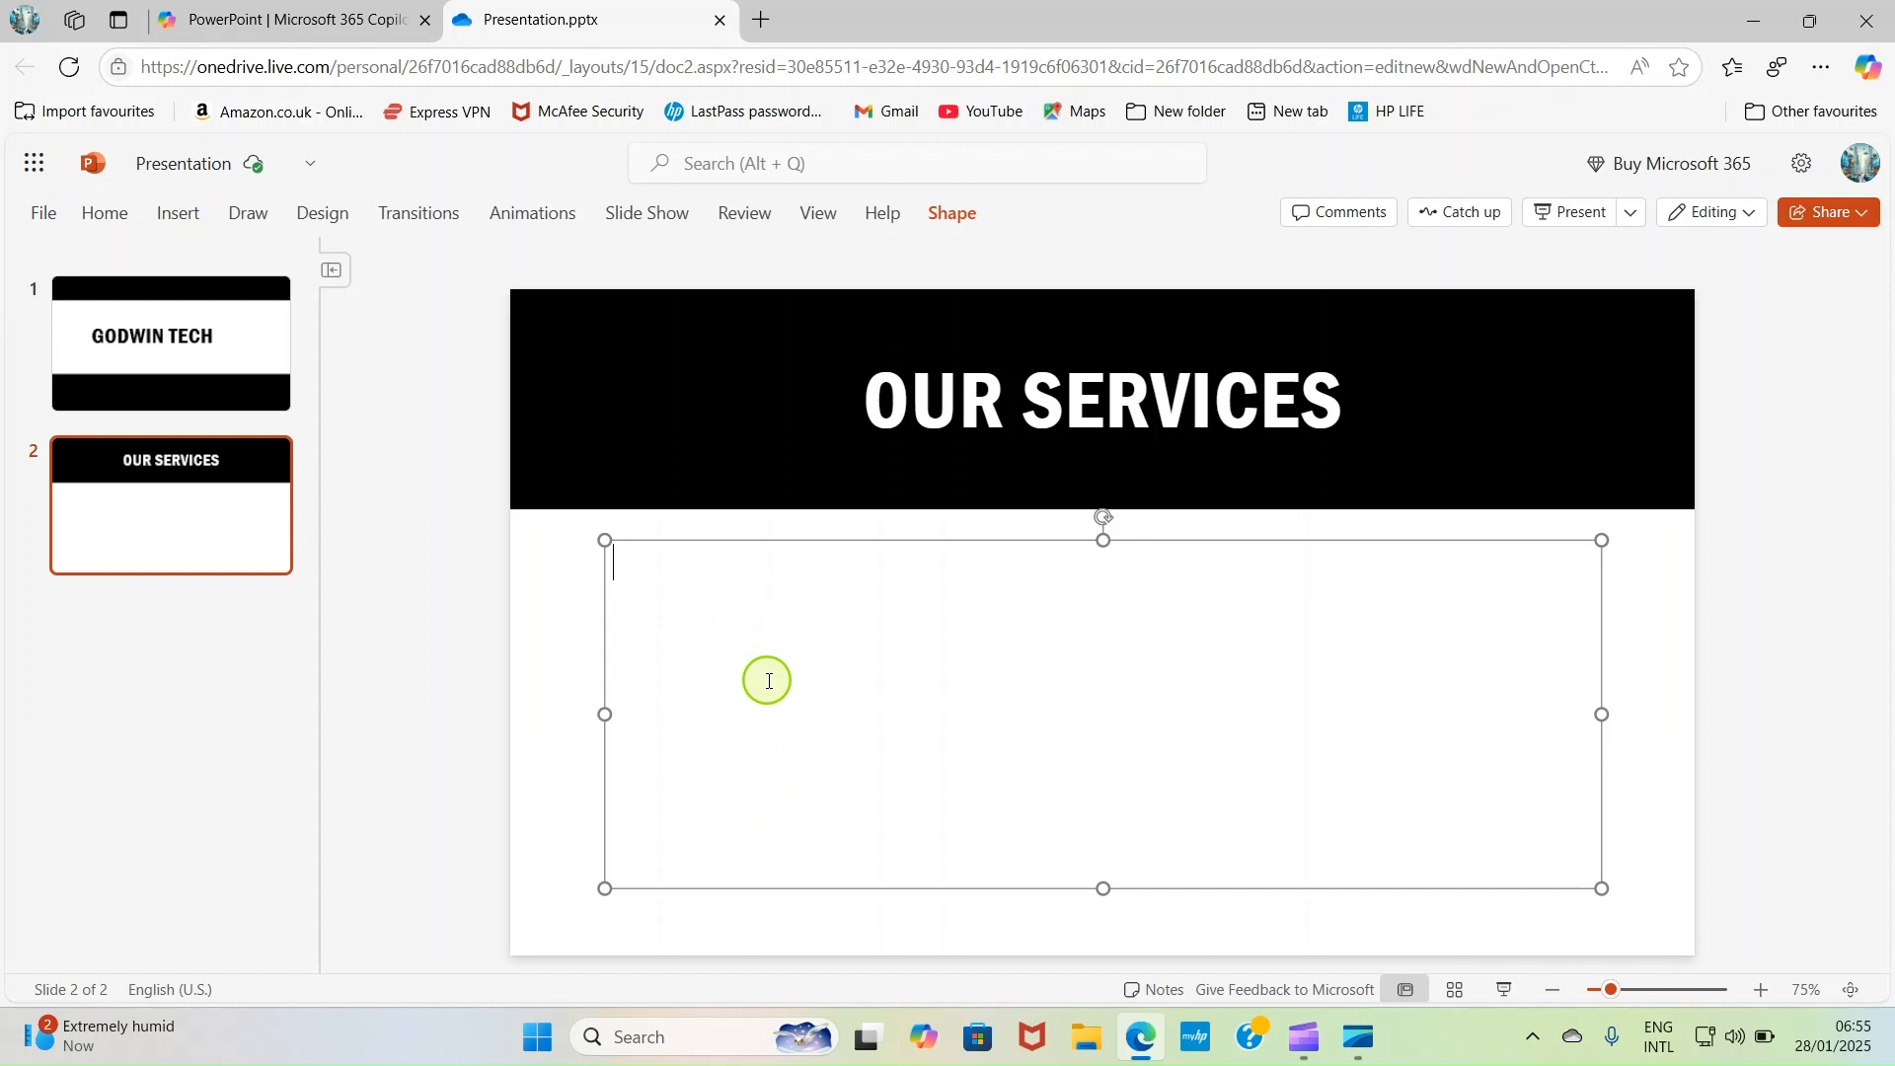
click(1762, 713)
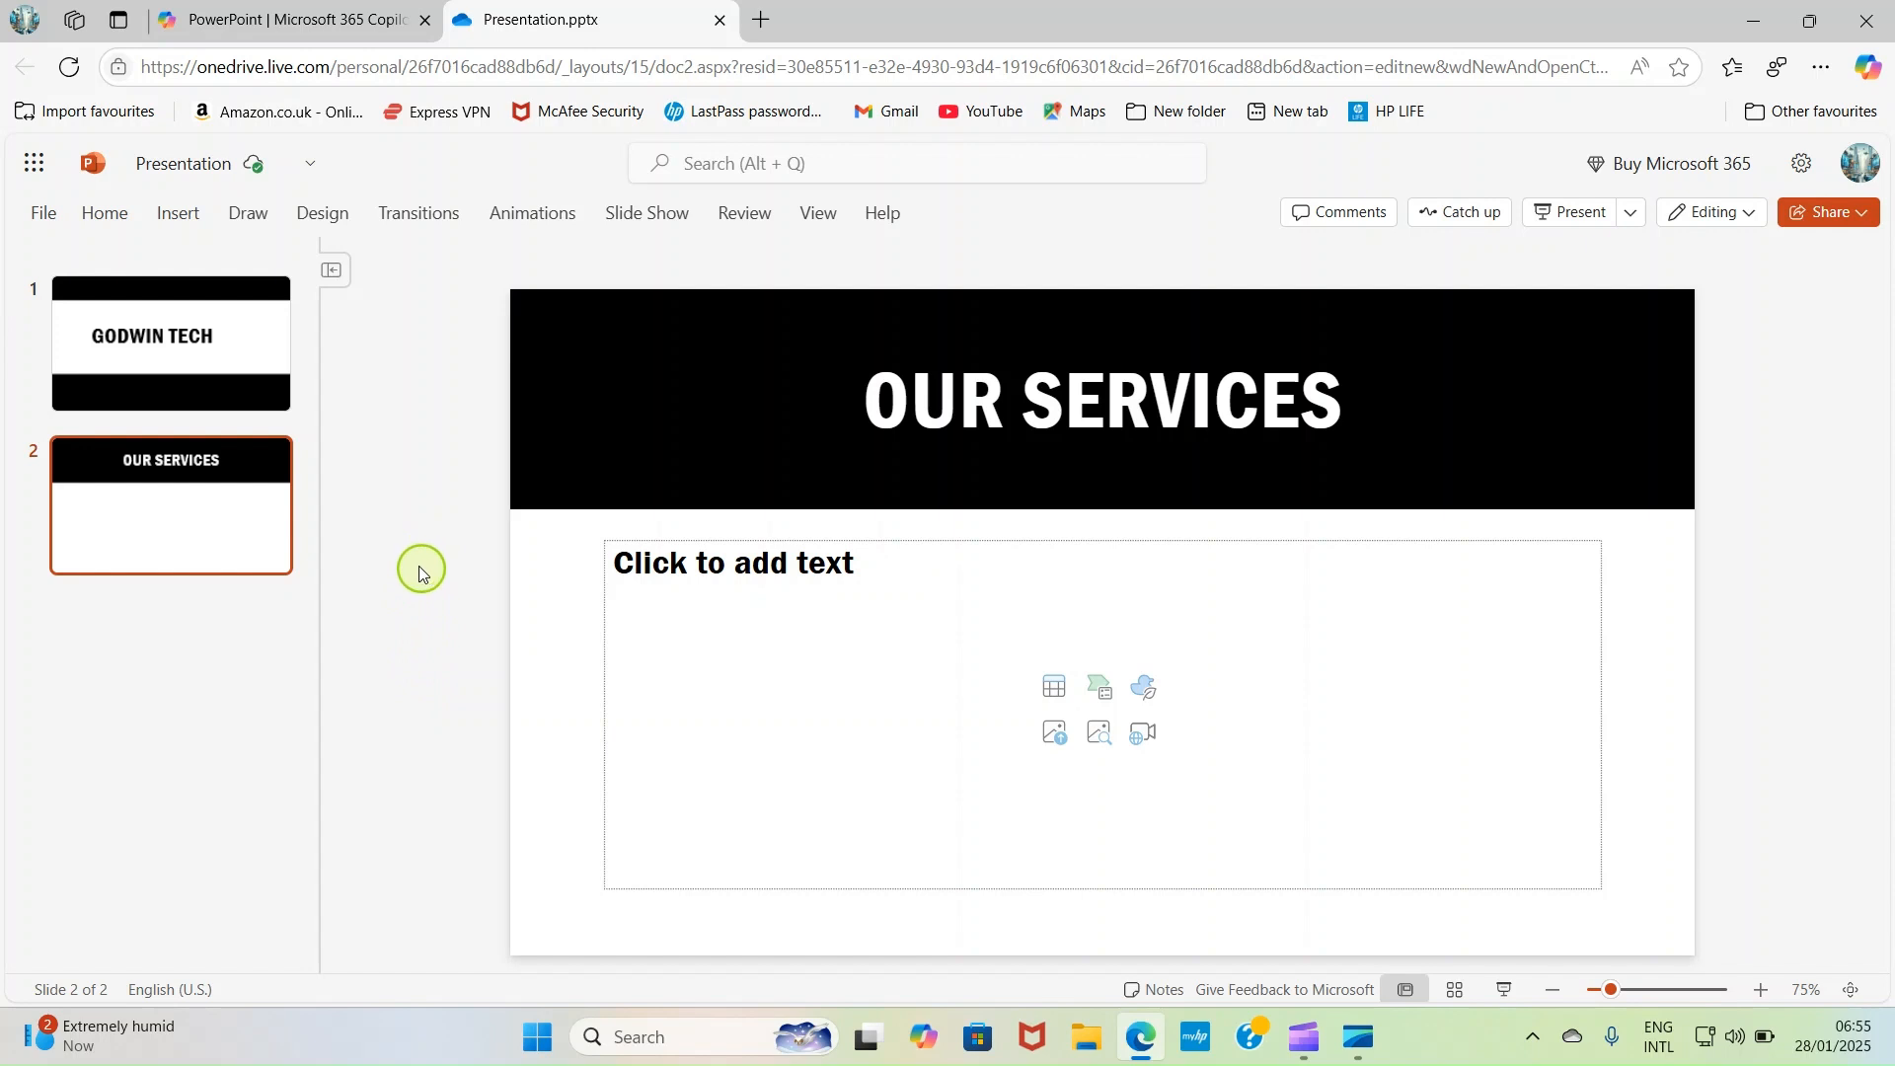
- Rename the presentation file as MY ONLINE STUFF
click(183, 165)
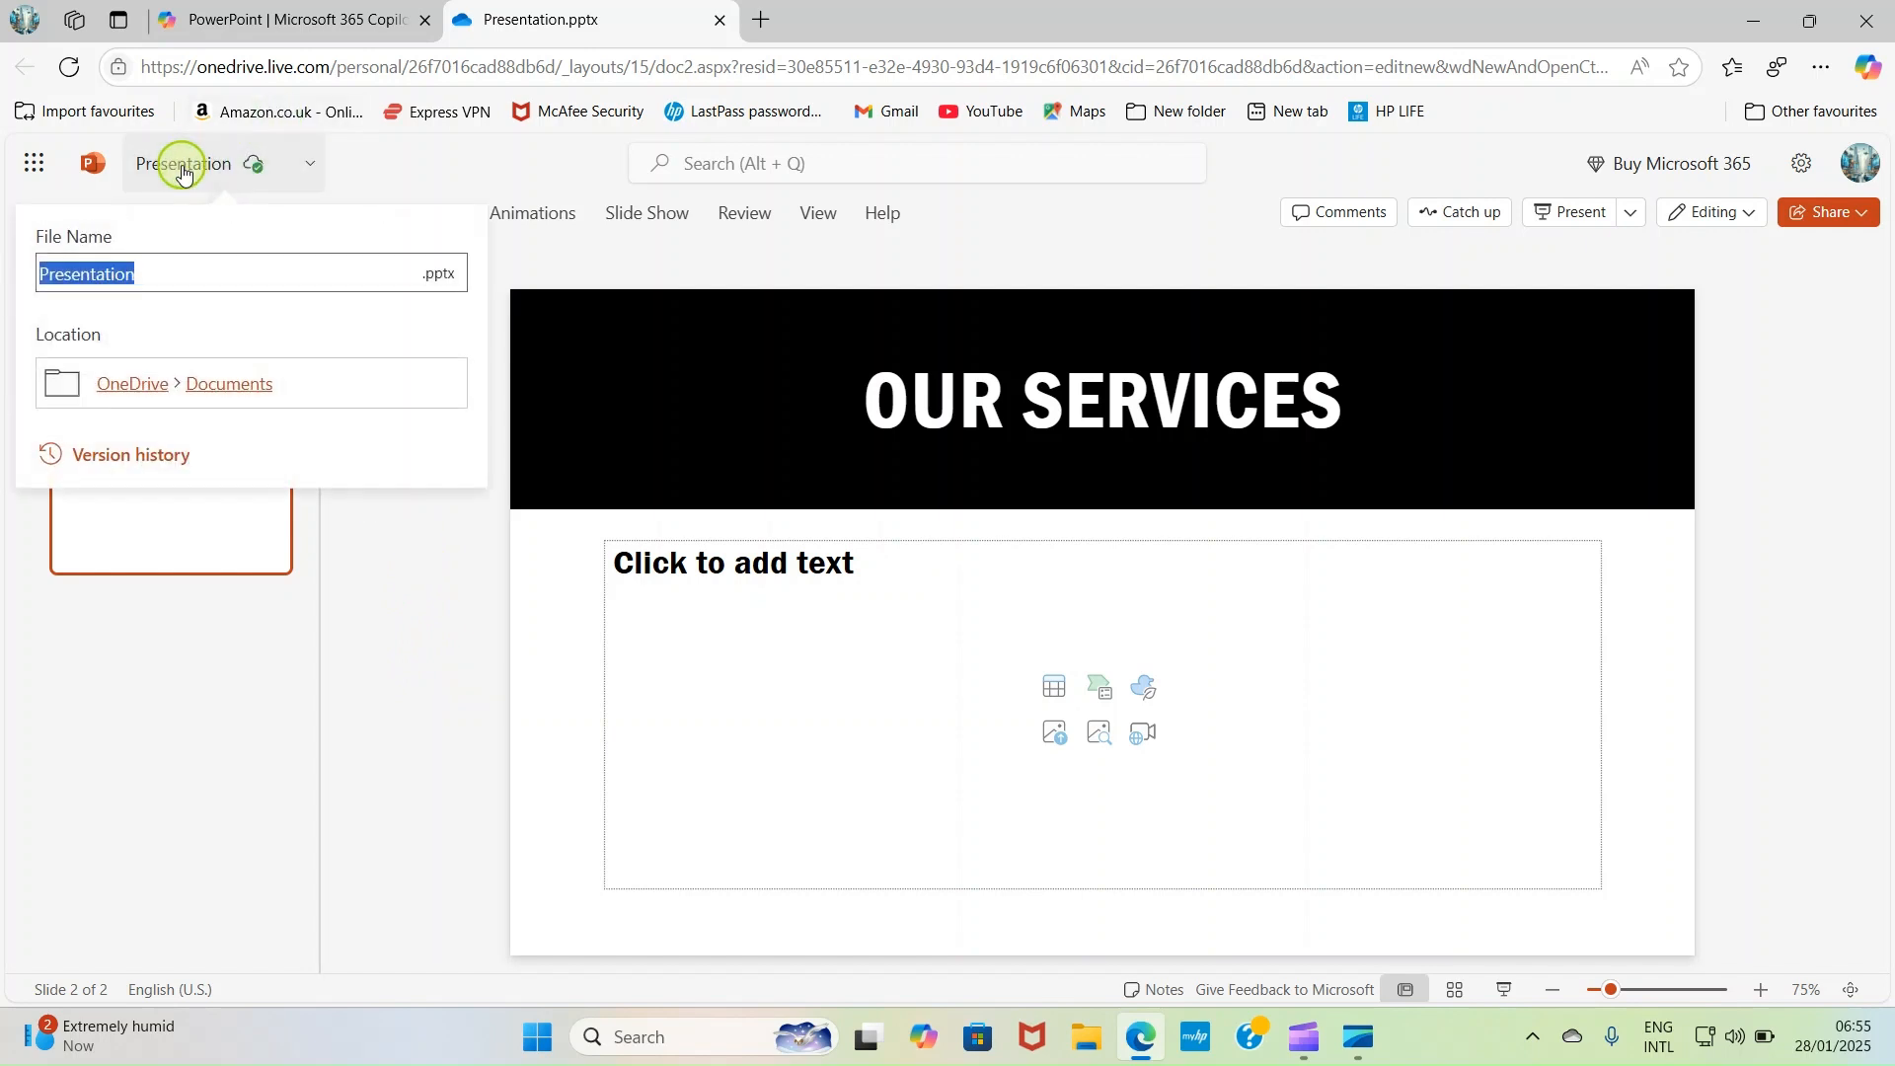
text(MY ONLINE STUFF)
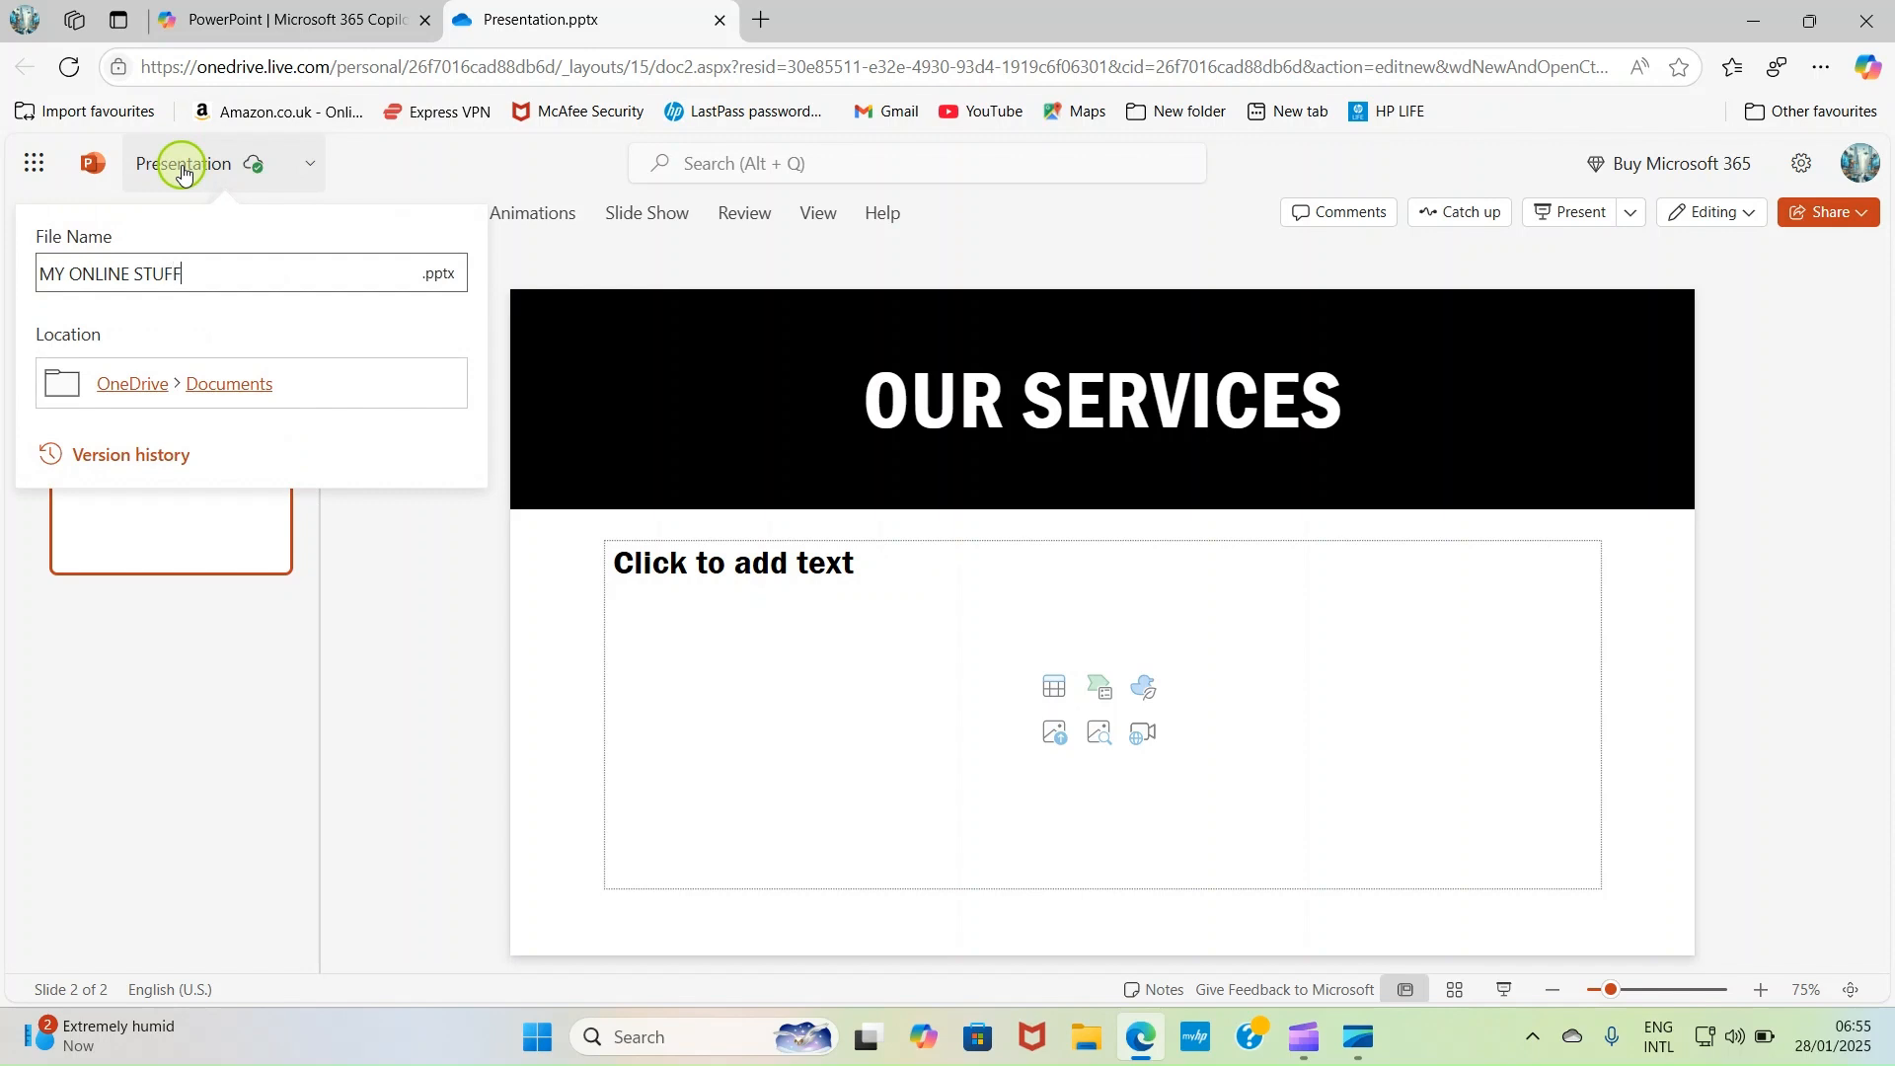
click(394, 695)
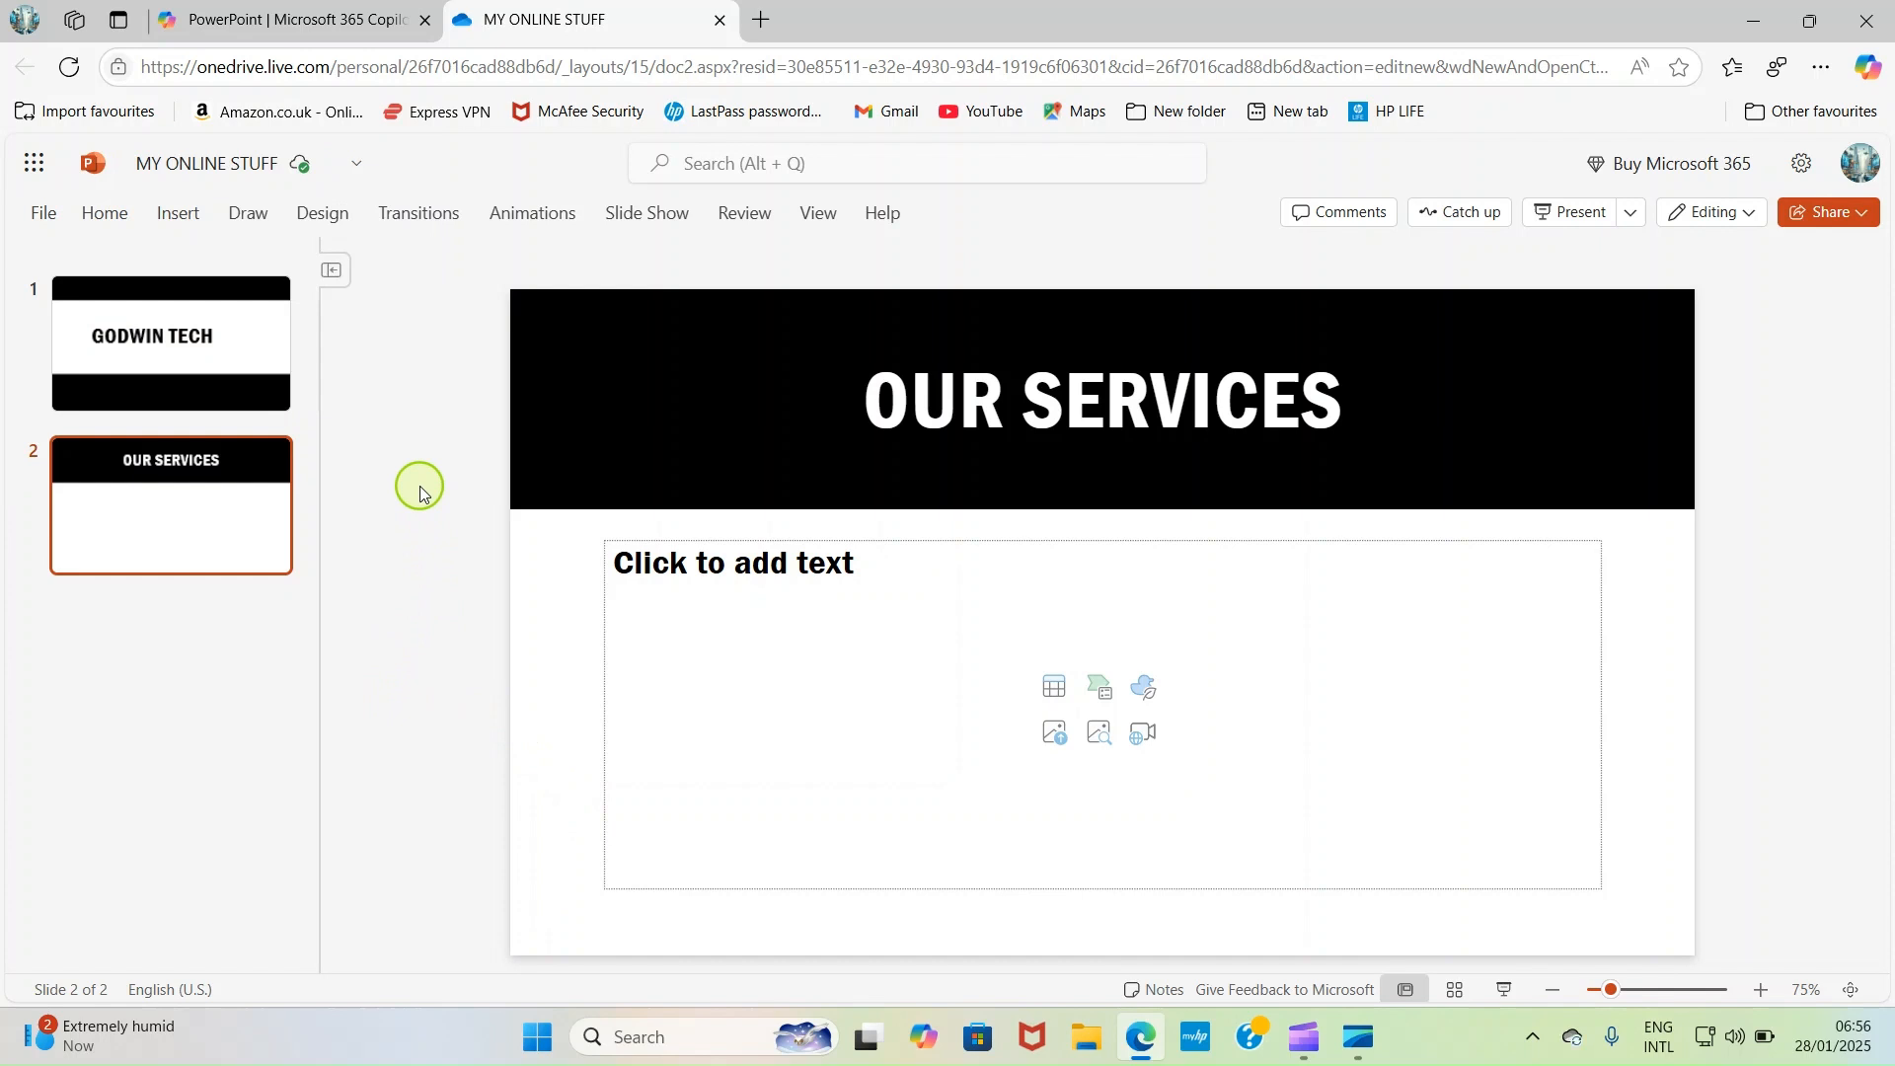
- Return to the GODWIN TECH title slide and download a copy of the presentation to the computer
click(170, 377)
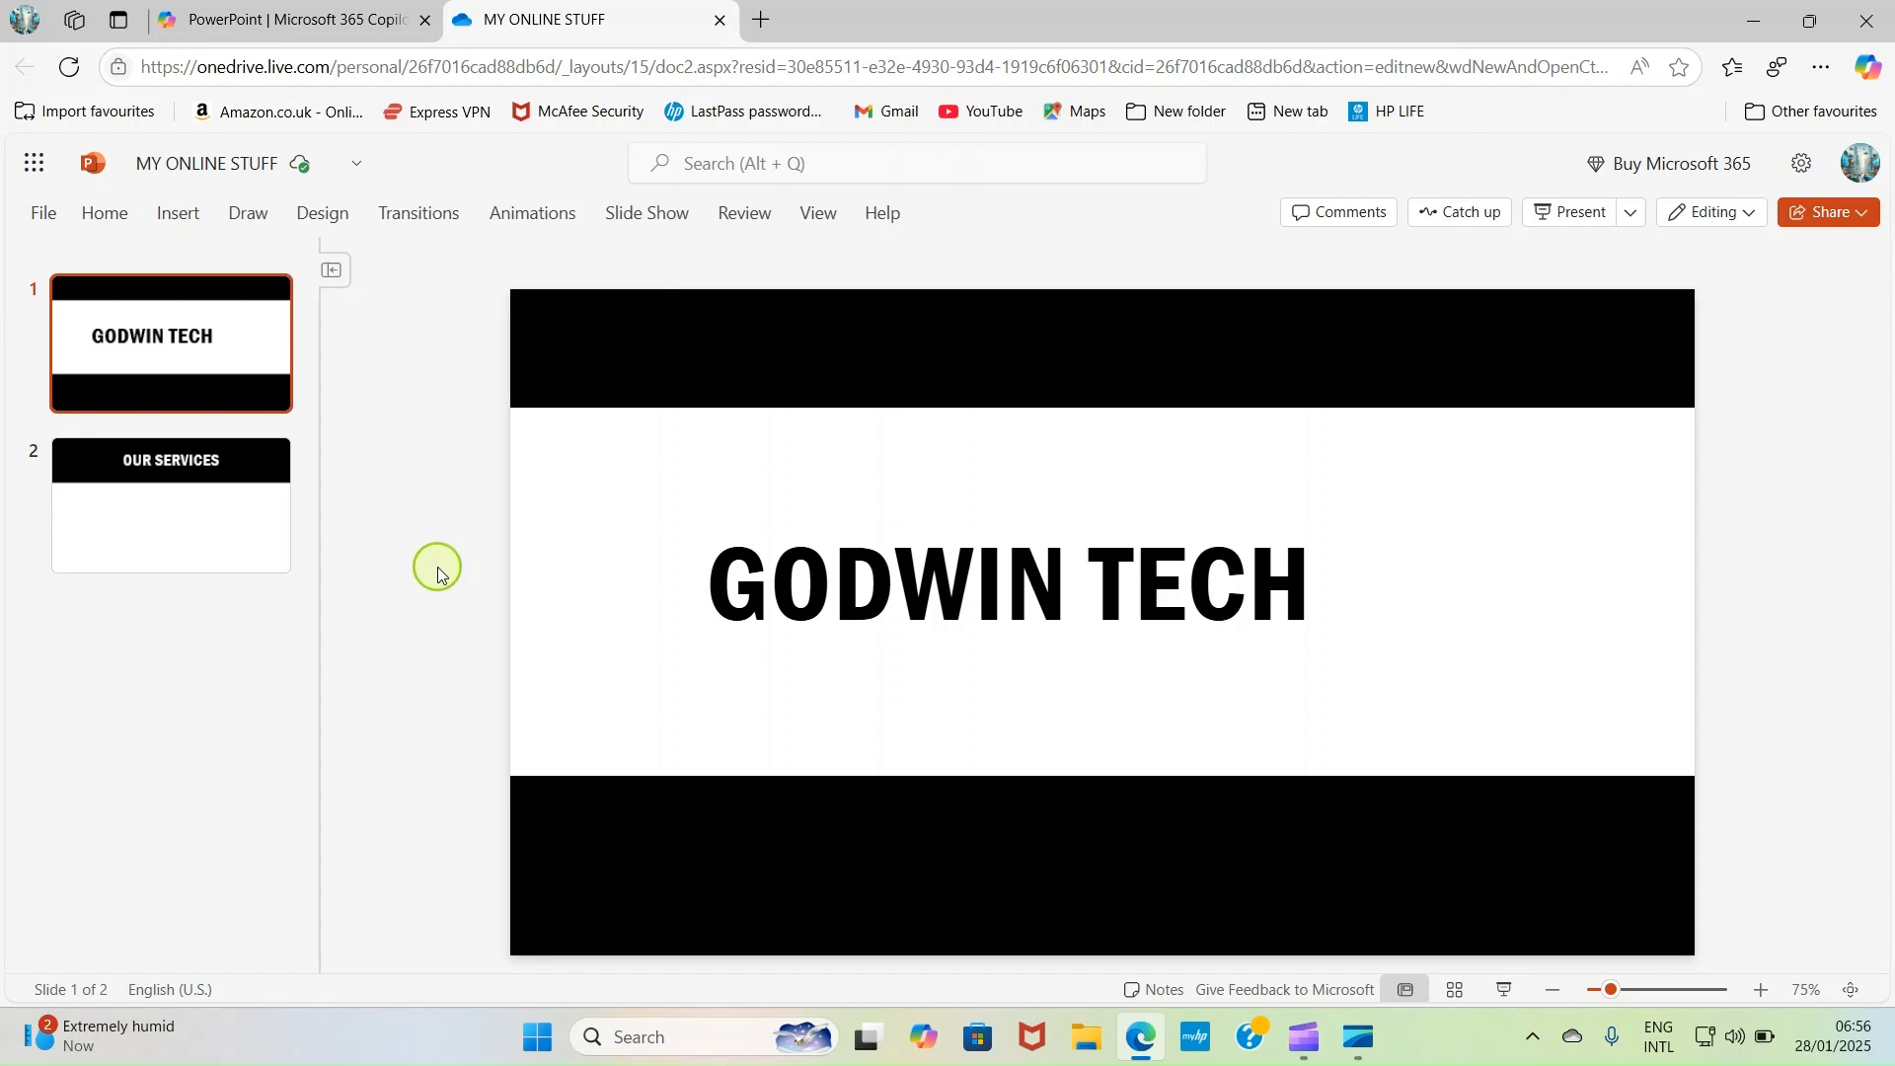
click(48, 222)
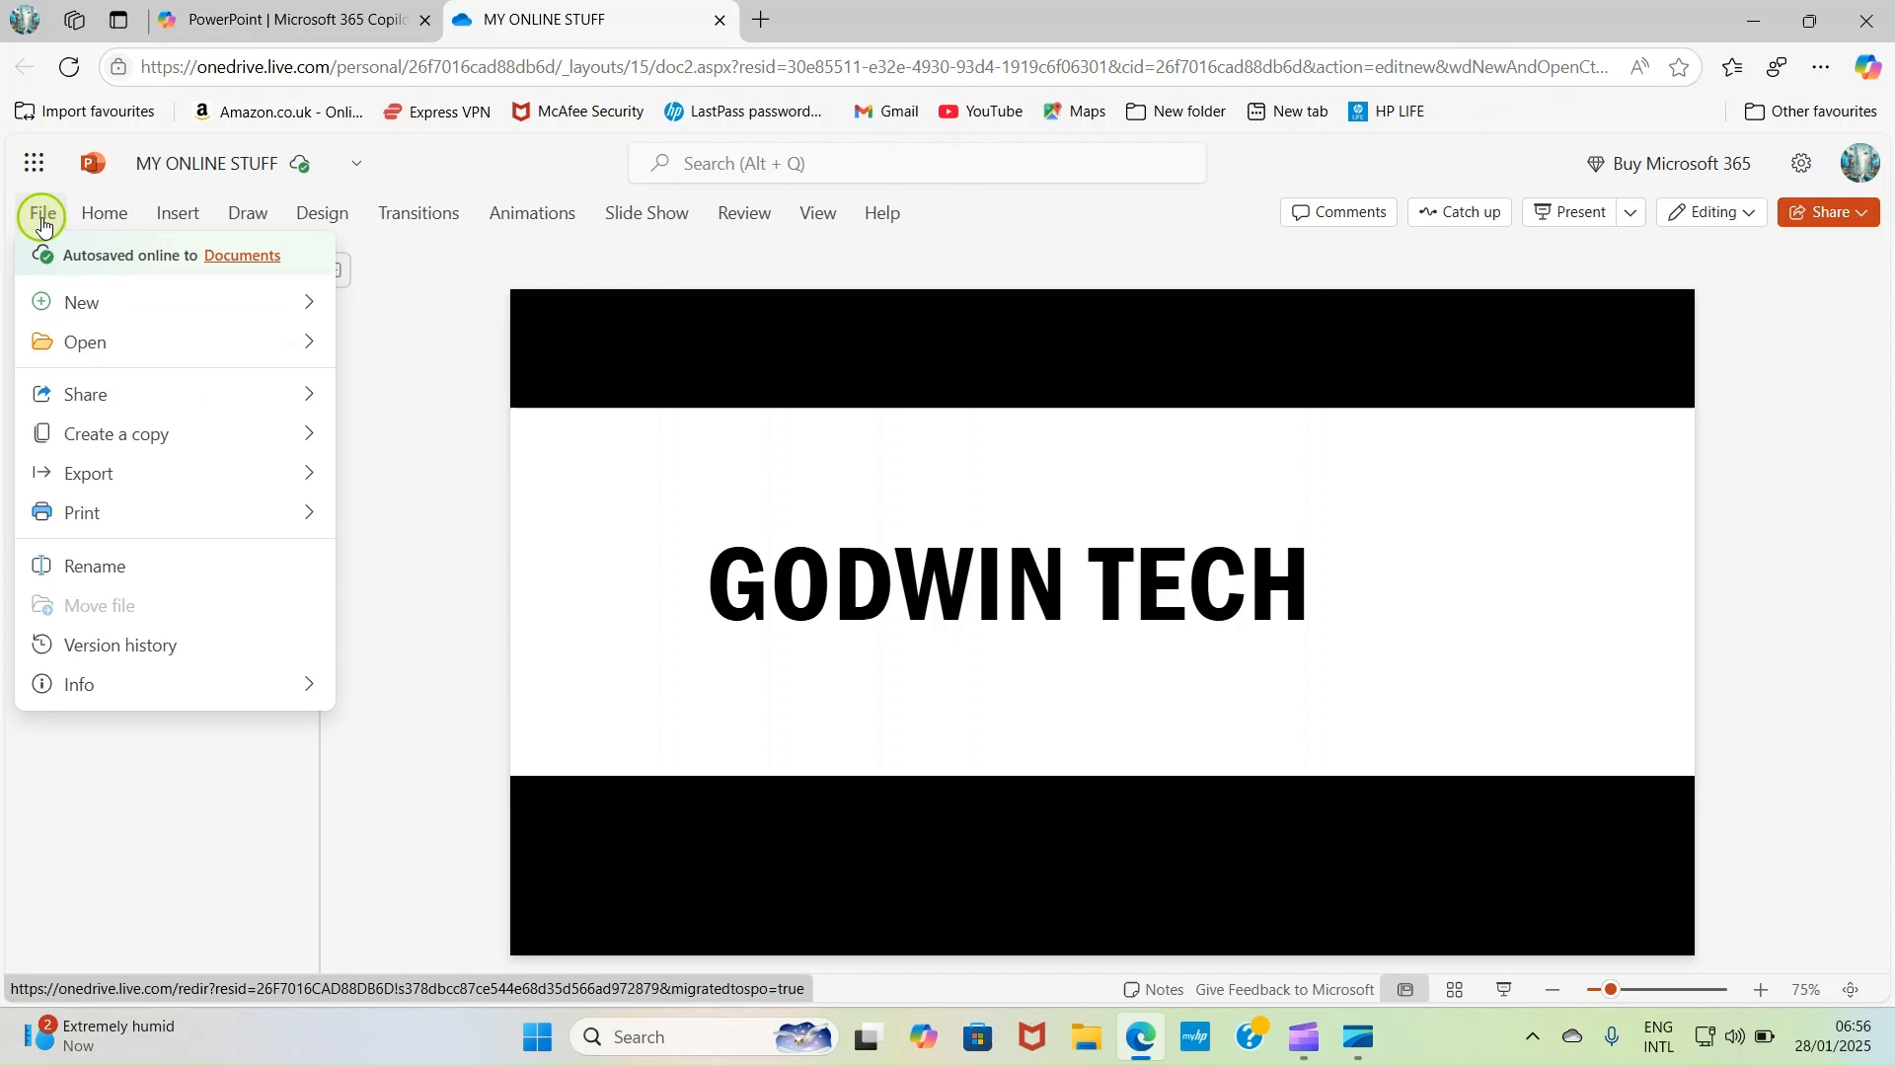
click(118, 436)
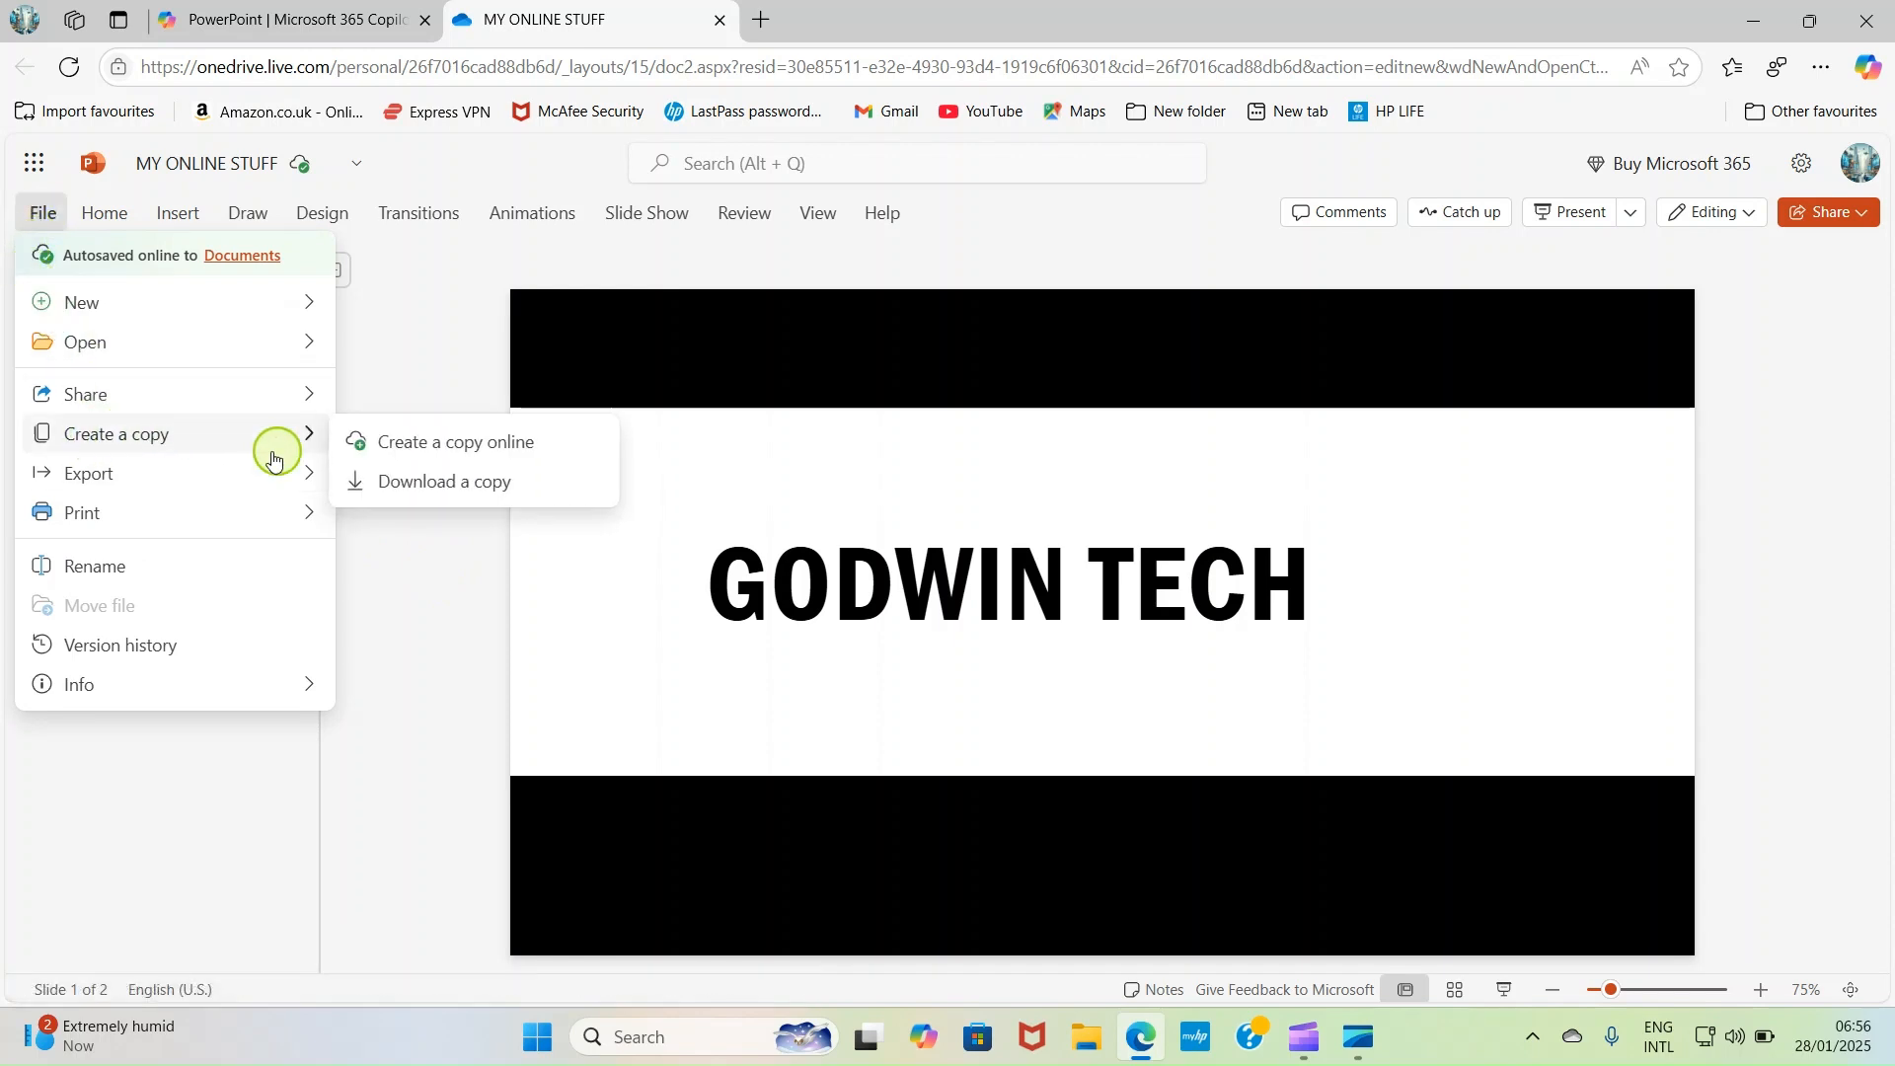
click(419, 488)
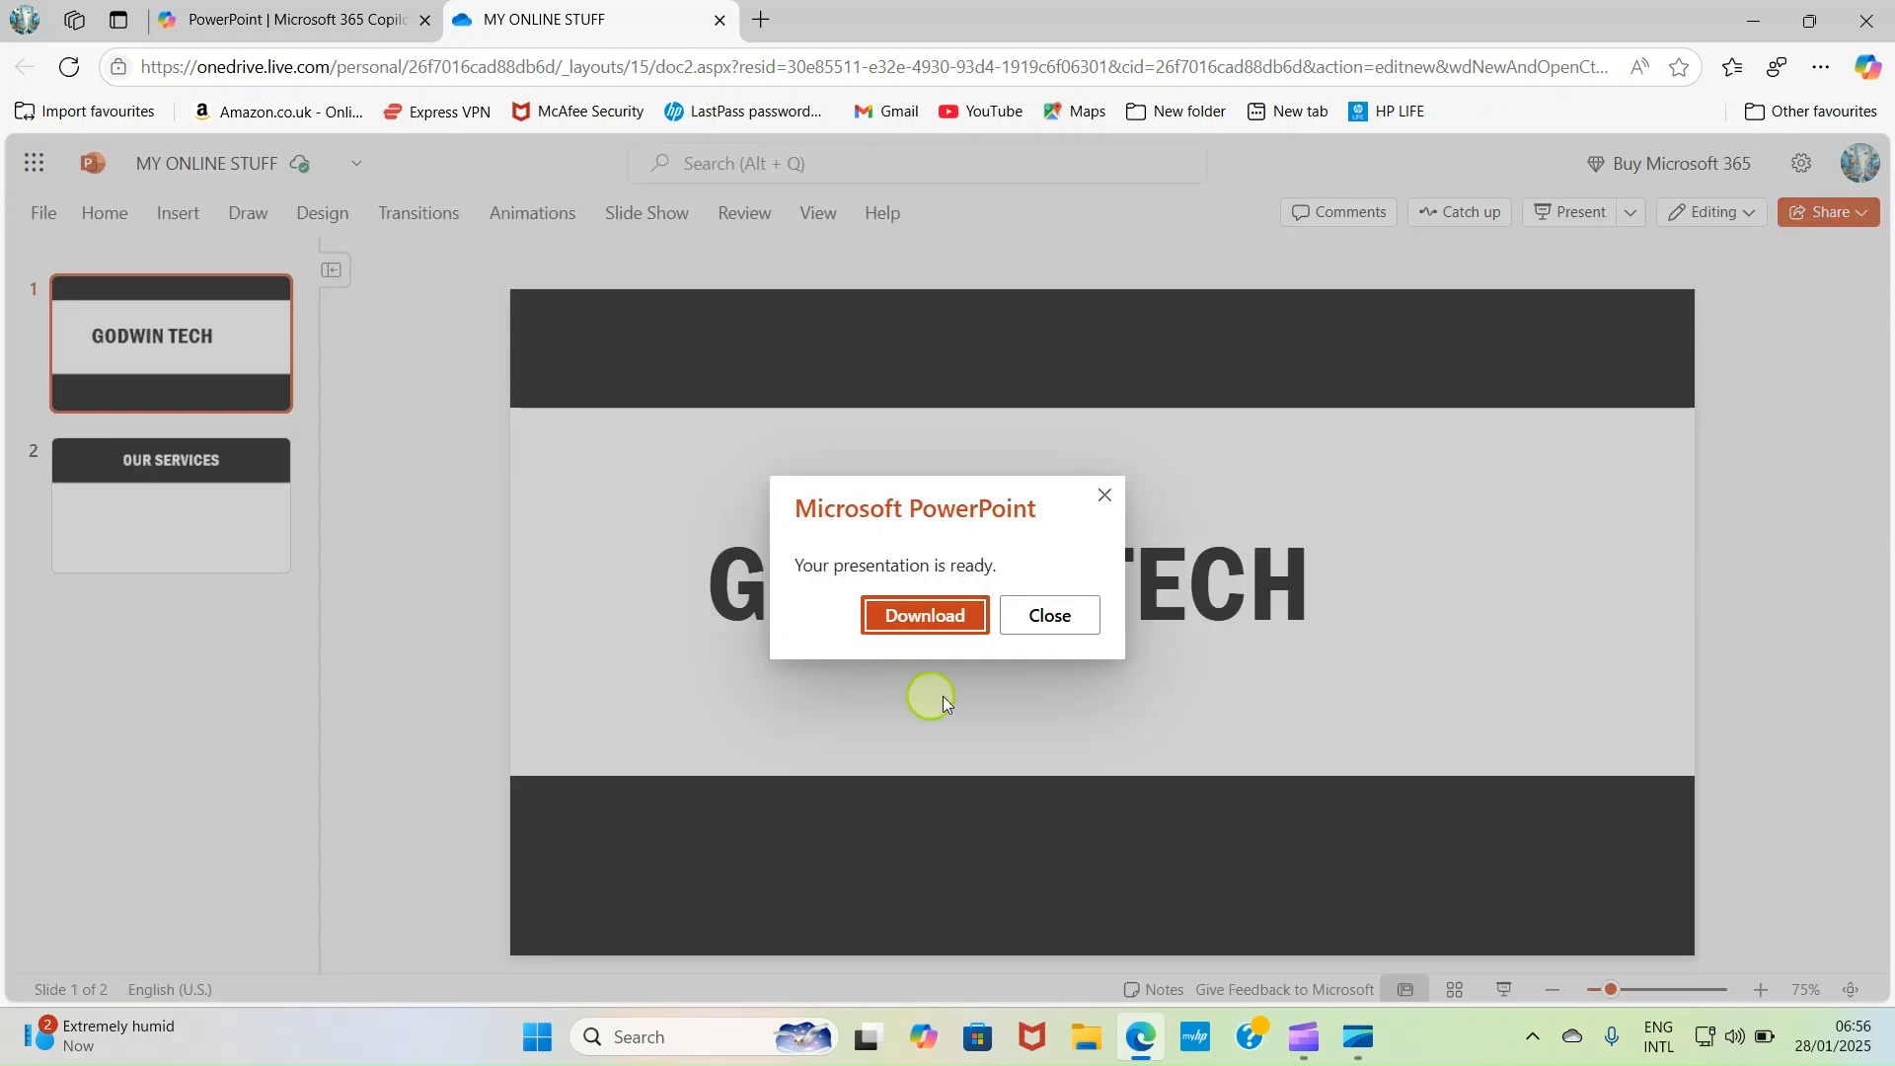
click(923, 616)
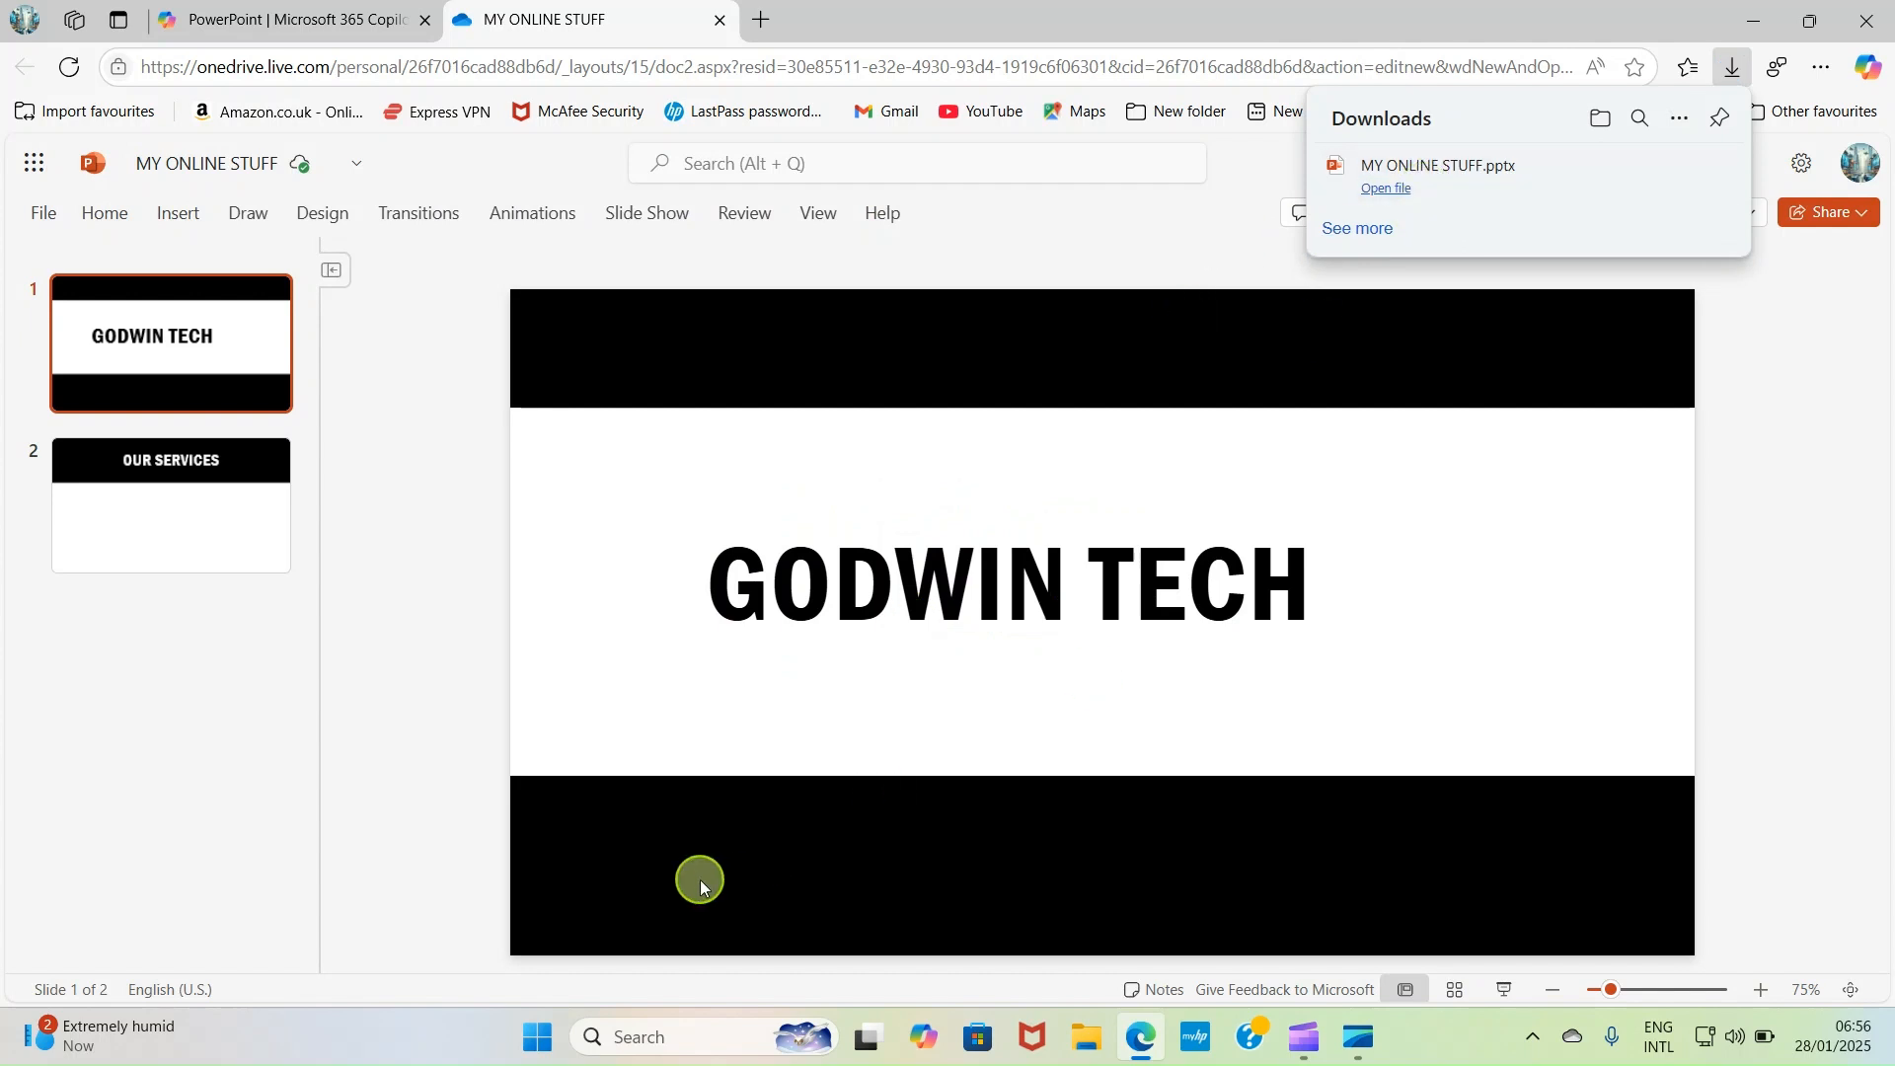
- Switch to File Explorer and open the Downloads folder to locate the downloaded MY ONLINE STUFF presentation
click(1084, 1041)
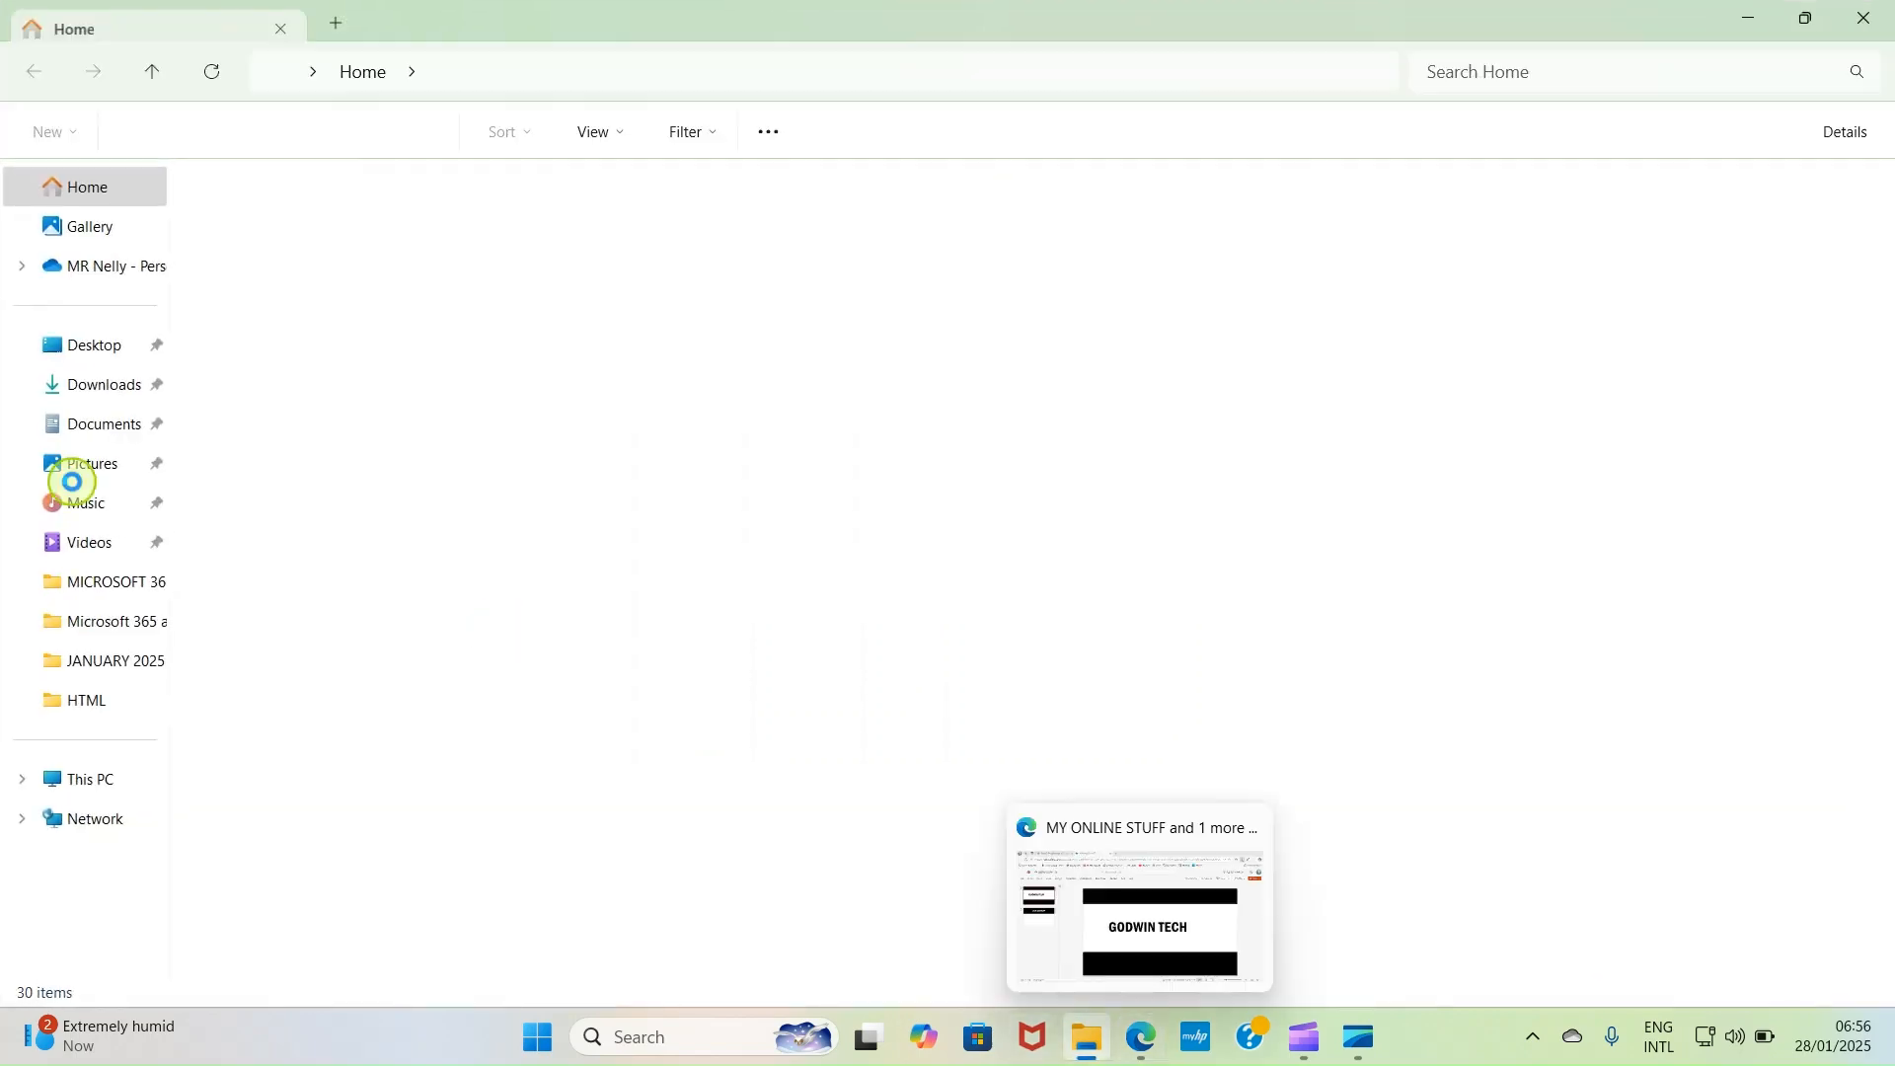
click(92, 393)
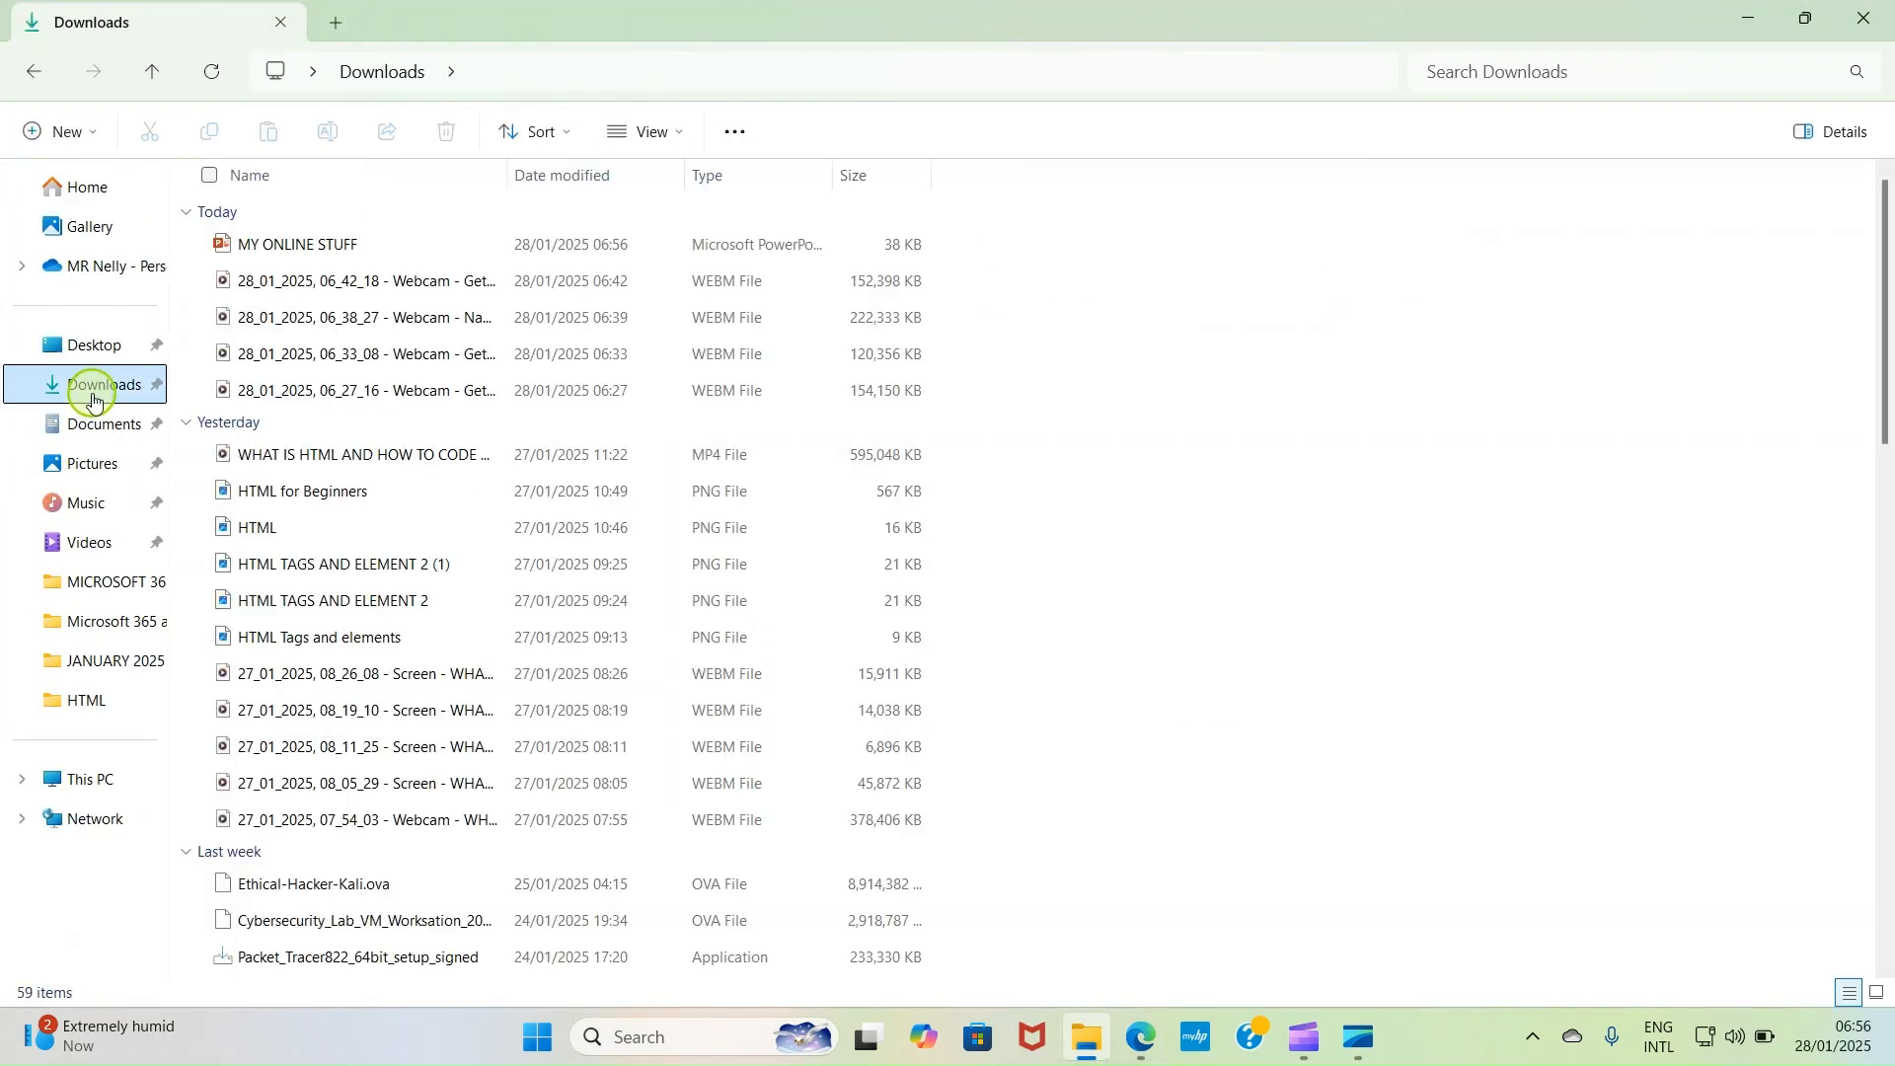